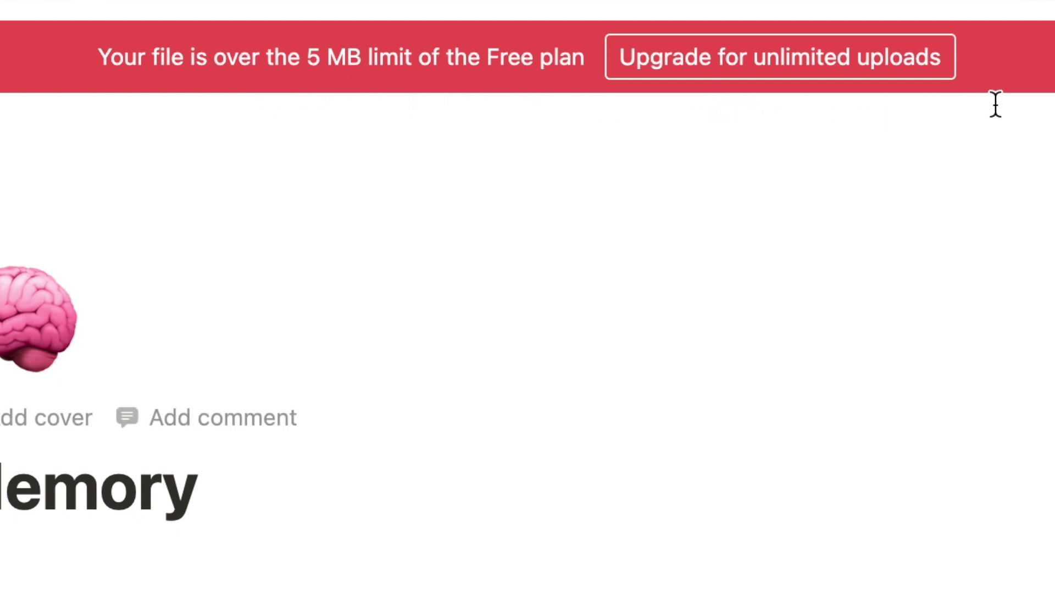
Delete the empty embed block below the article link on the Memory page.
{"action": "left_click", "coordinate": [302, 410]}
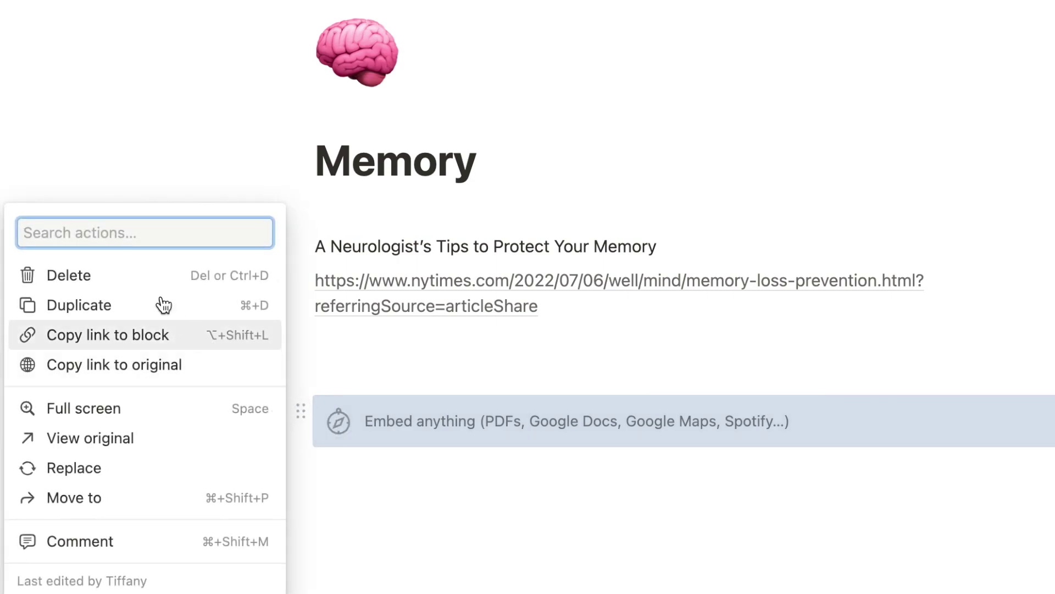
{"action": "left_click", "coordinate": [98, 282]}
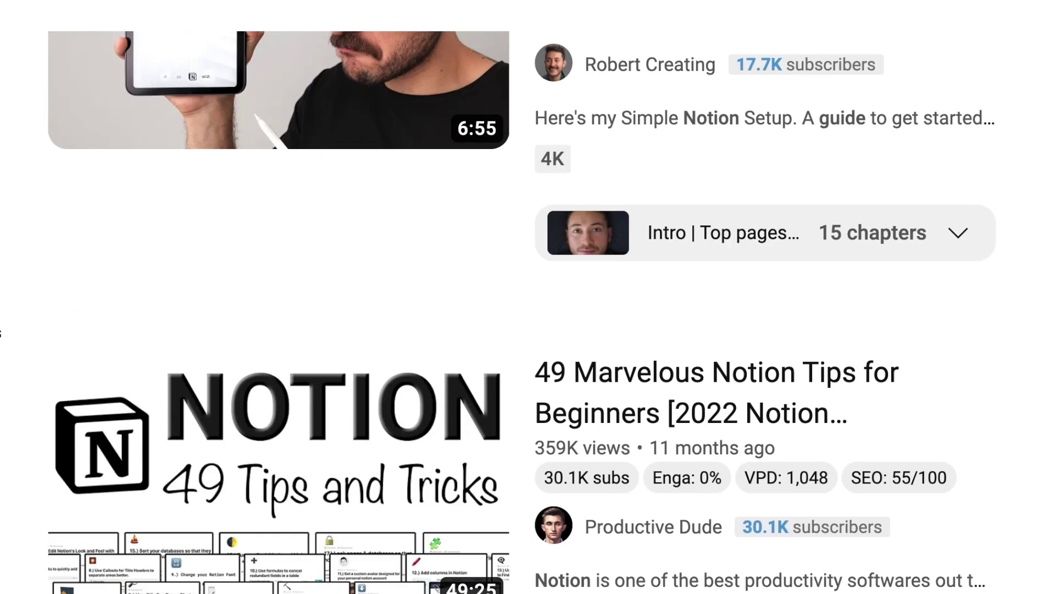
Switch to YouTube and browse the Notion tutorials and playlists, then look through the recently visited pages in Notion.
{"action": "scroll", "coordinate": [527, 297], "scroll_direction": "down", "scroll_amount": 20}
{"action": "scroll", "coordinate": [528, 296], "scroll_direction": "down", "scroll_amount": 20}
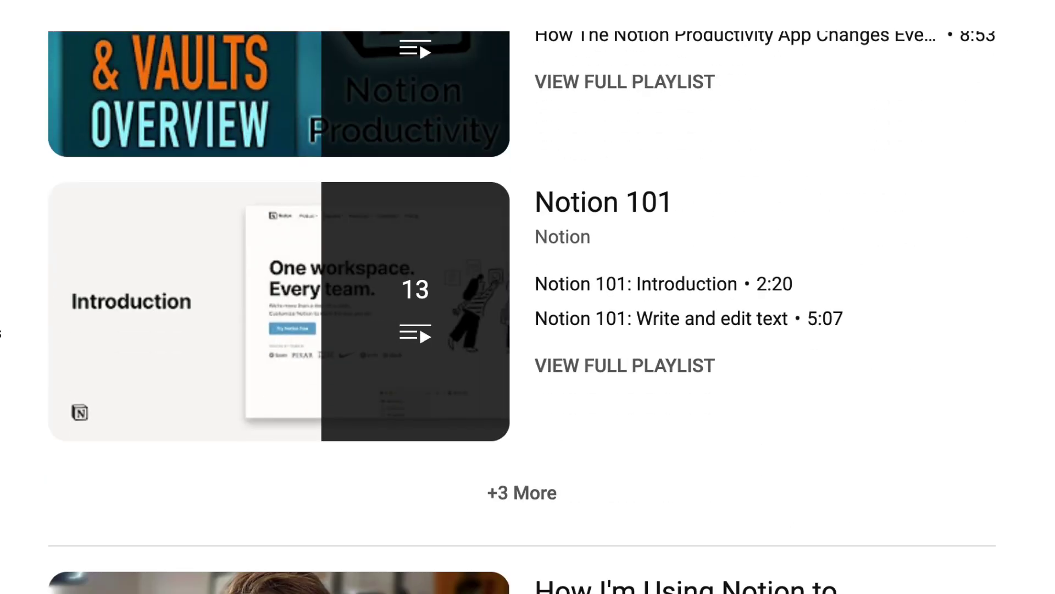
{"action": "scroll", "coordinate": [527, 297], "scroll_direction": "down", "scroll_amount": 5}
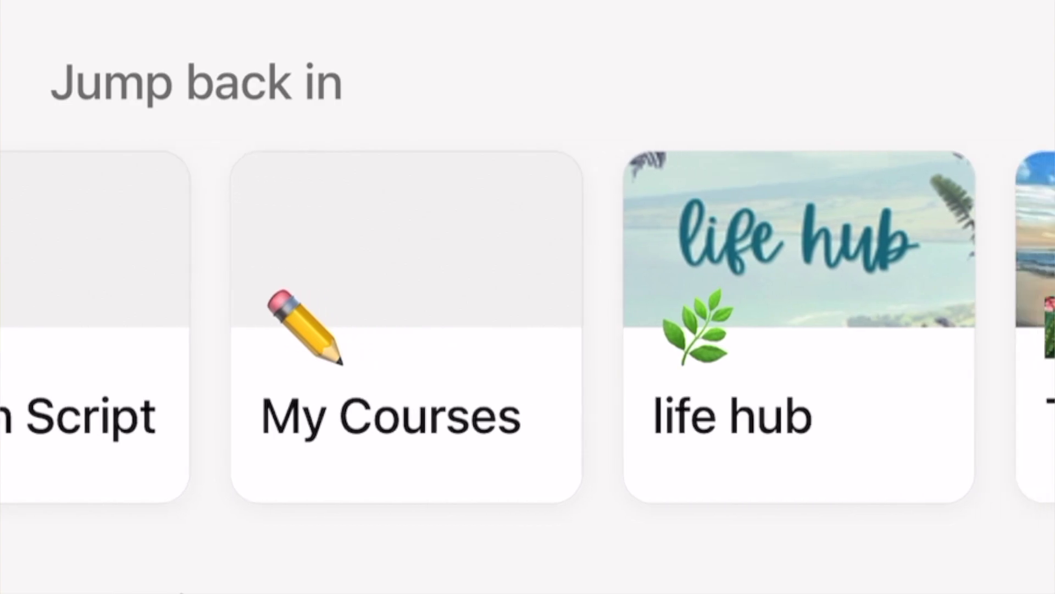
{"action": "scroll", "coordinate": [528, 327], "scroll_direction": "right", "scroll_amount": 3}
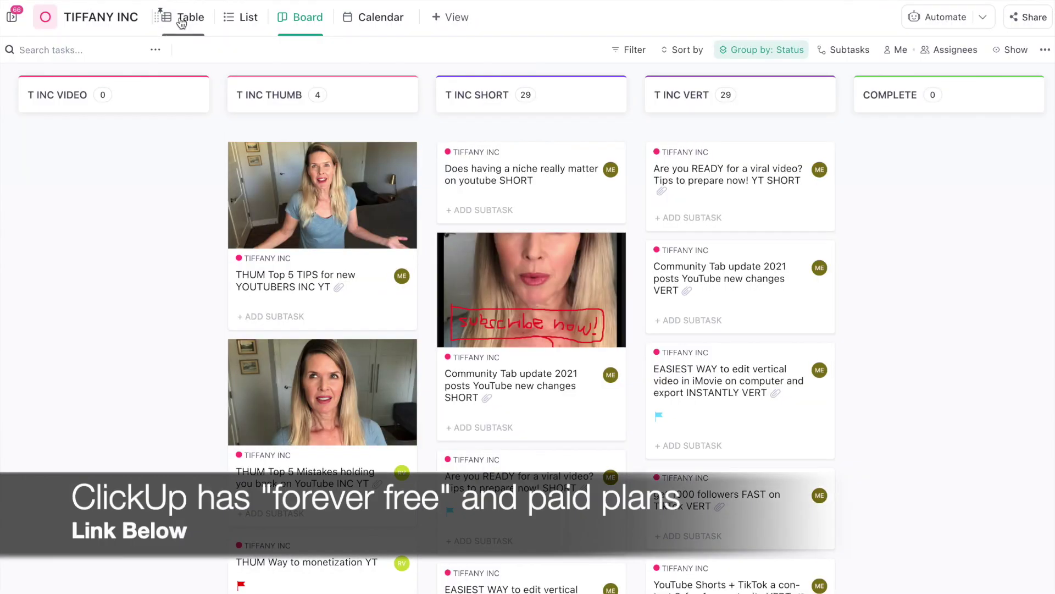
Switch to ClickUp and show the video tasks in Table view, then open the Plan section in GrowthDay.
{"action": "left_click", "coordinate": [181, 18]}
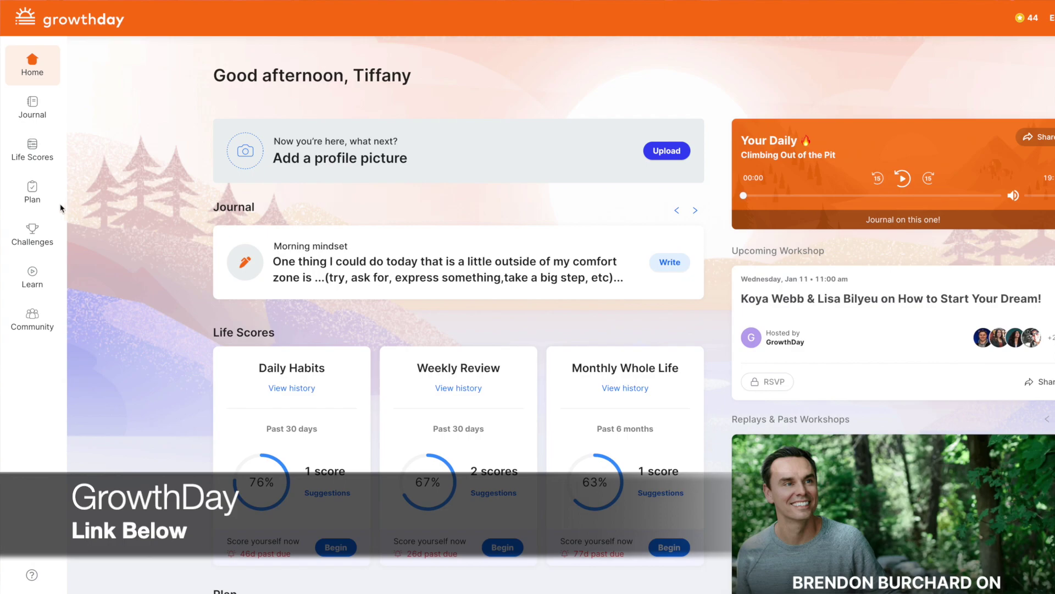
{"action": "left_click", "coordinate": [23, 238]}
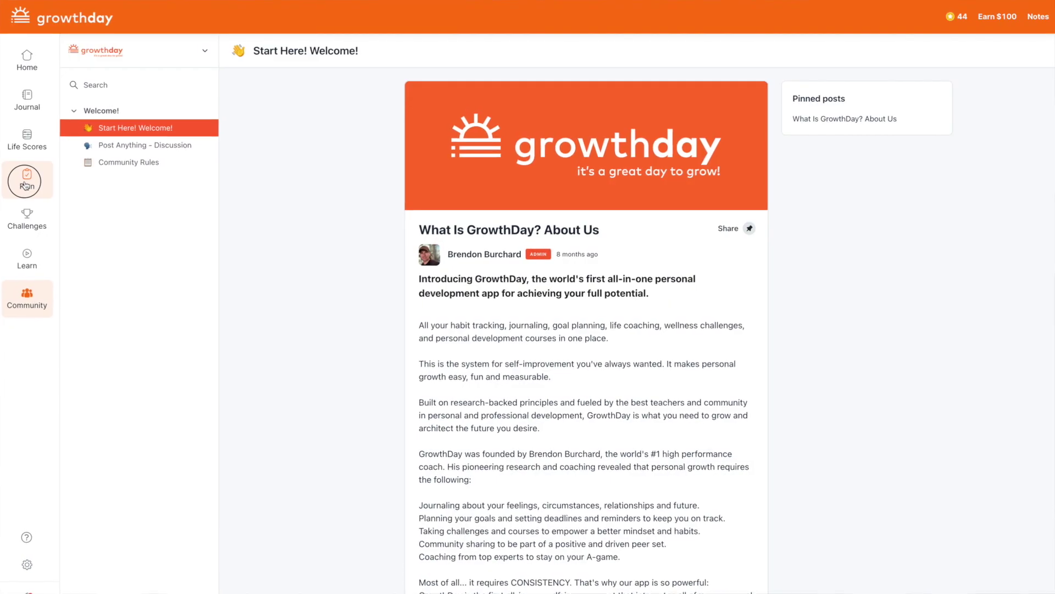
{"action": "left_click", "coordinate": [25, 181]}
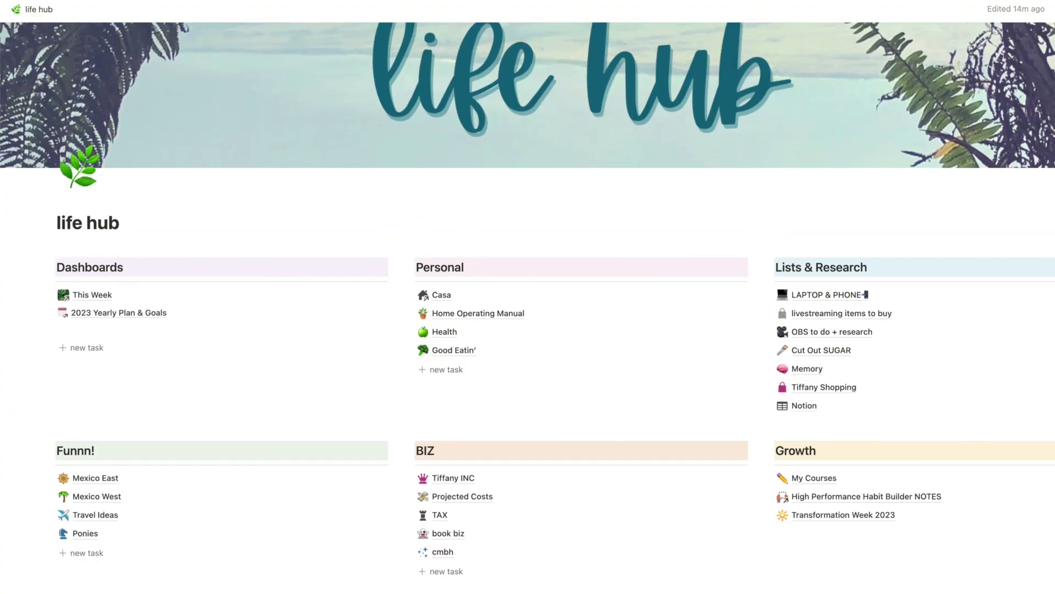
Switch to Notion, open the Good Eatin' recipe page from the life hub, and return to the life hub.
{"action": "scroll", "coordinate": [528, 297], "scroll_direction": "up", "scroll_amount": 2}
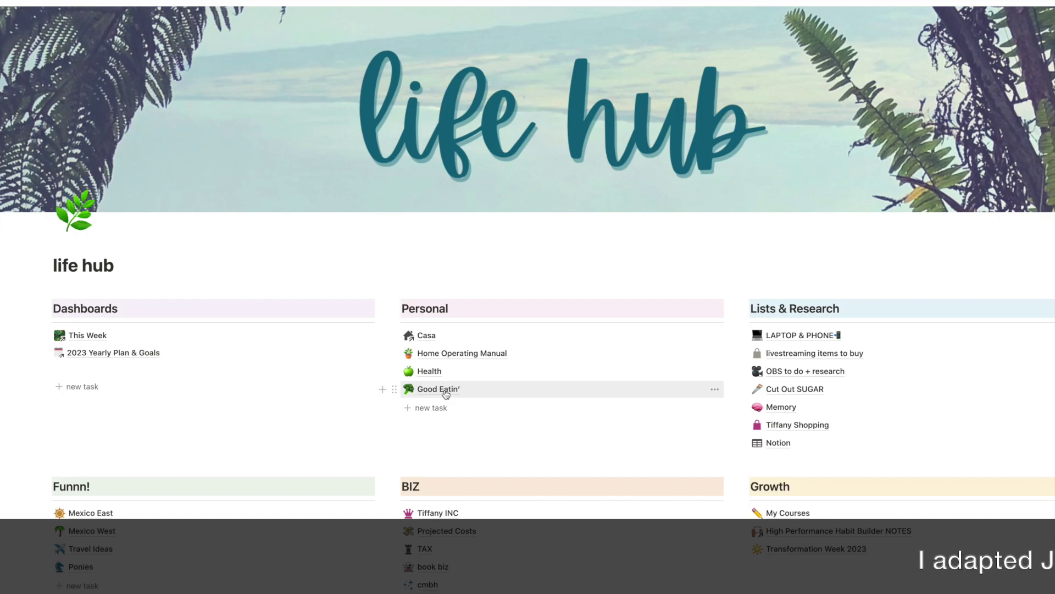
{"action": "left_click", "coordinate": [445, 392]}
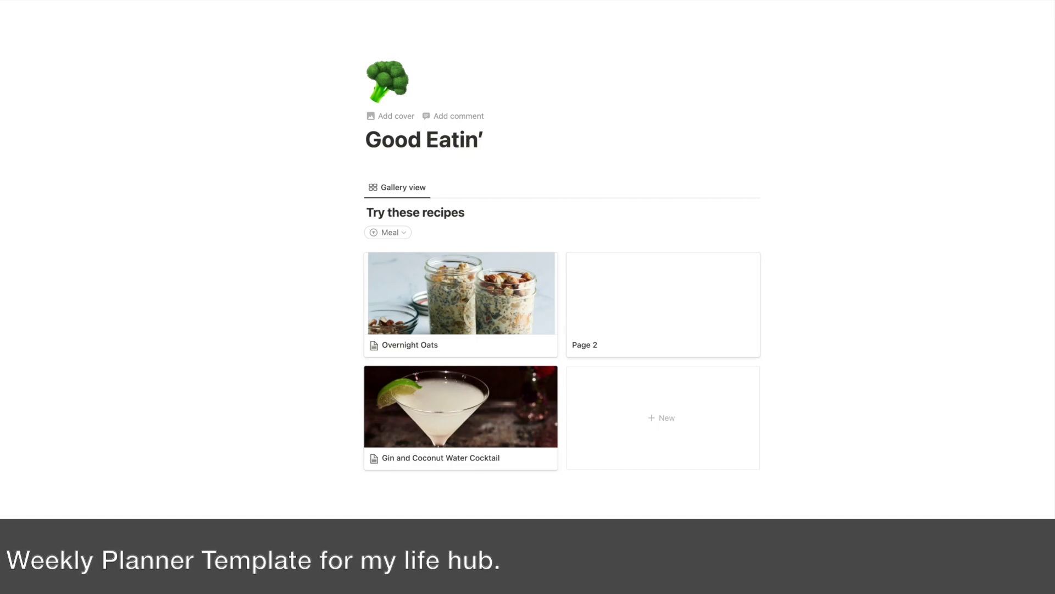
{"action": "left_click", "coordinate": [37, 0]}
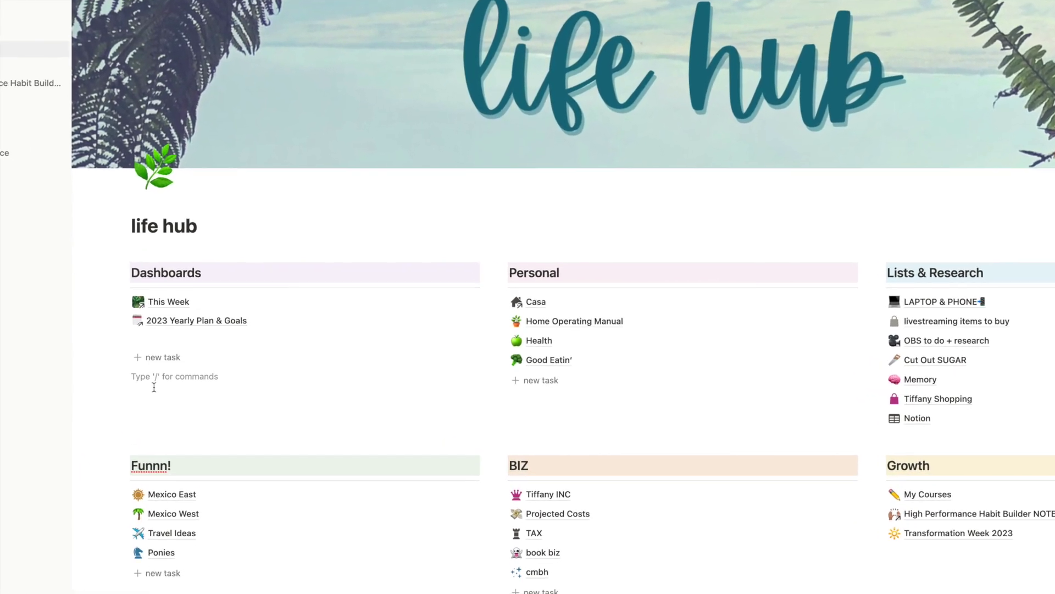
Look through the available block types and add a to-do reading "task" at the end of the Dashboards section.
{"action": "type", "text": "/"}
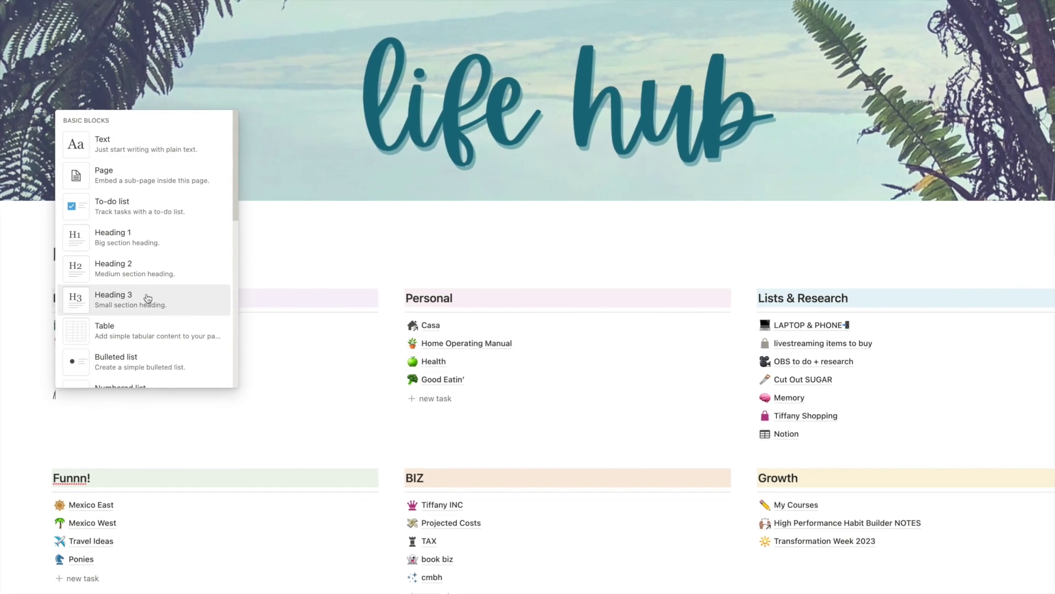
{"action": "scroll", "coordinate": [183, 356], "scroll_direction": "down", "scroll_amount": 15}
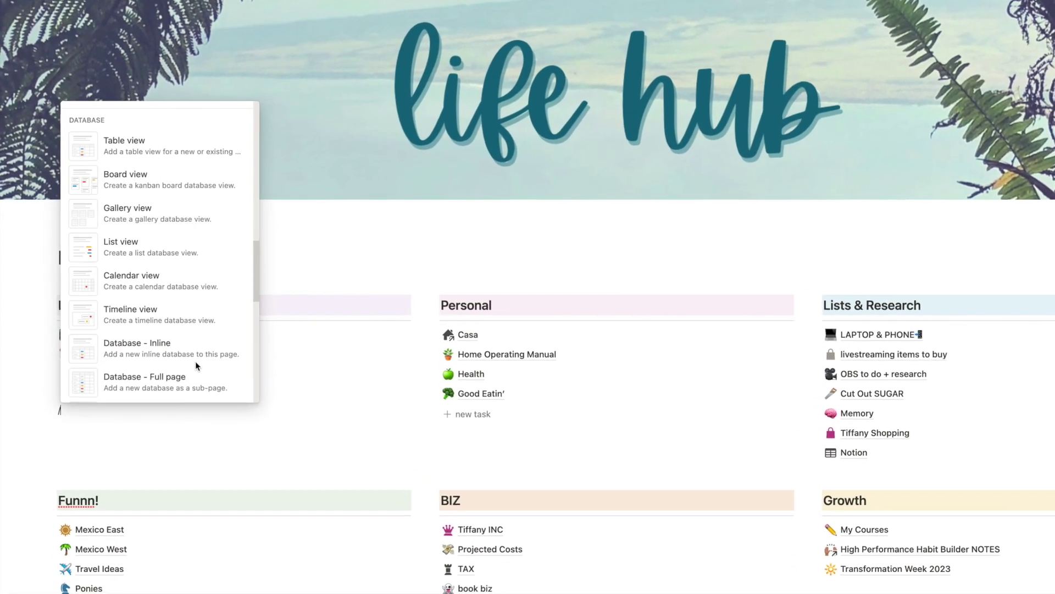
{"action": "scroll", "coordinate": [201, 371], "scroll_direction": "down", "scroll_amount": 5}
{"action": "scroll", "coordinate": [202, 371], "scroll_direction": "up", "scroll_amount": 20}
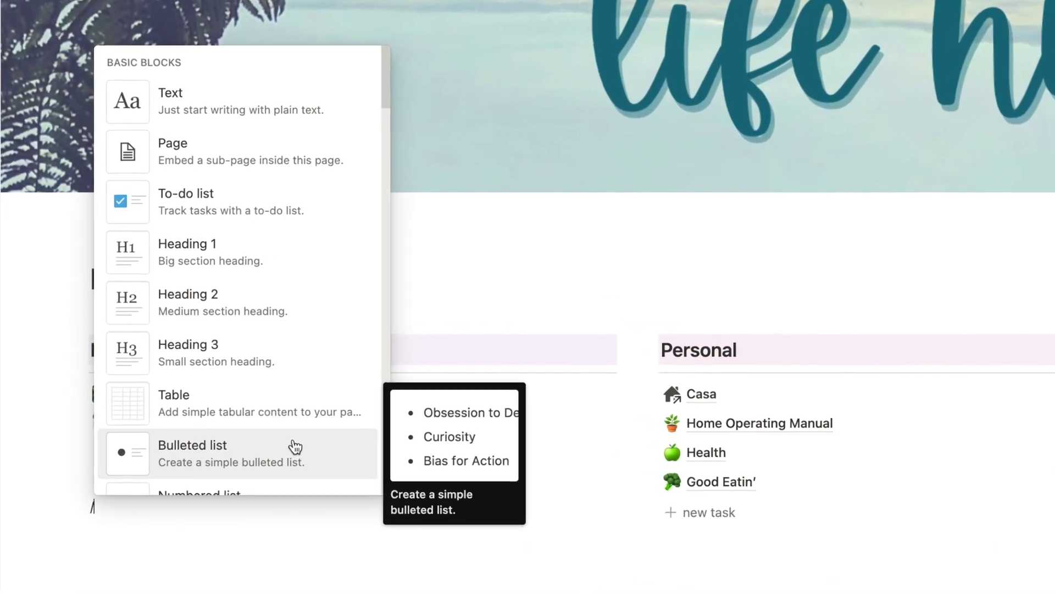
{"action": "type", "text": "to"}
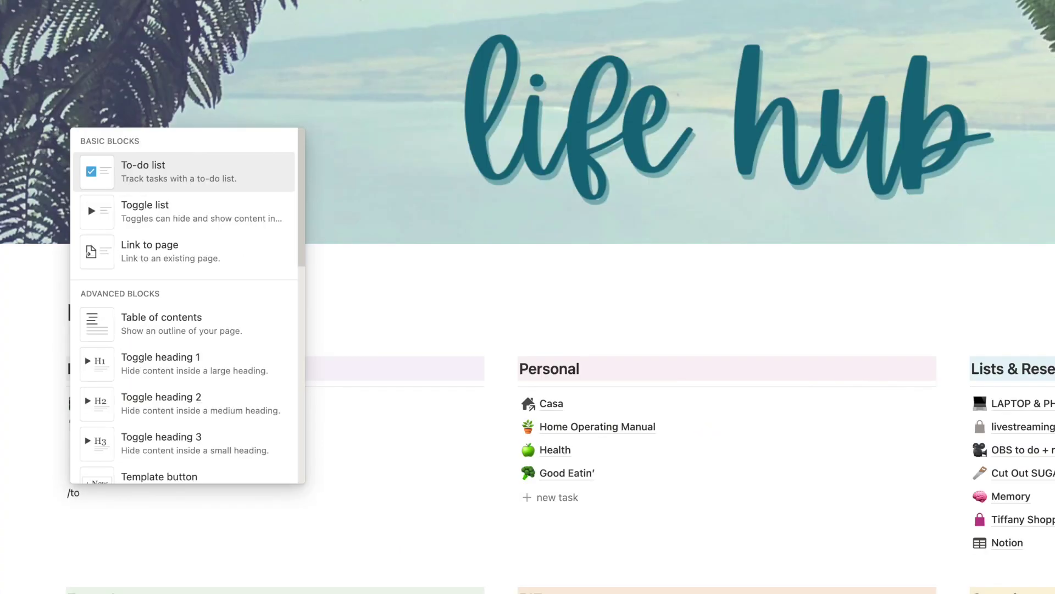
{"action": "left_click", "coordinate": [235, 189]}
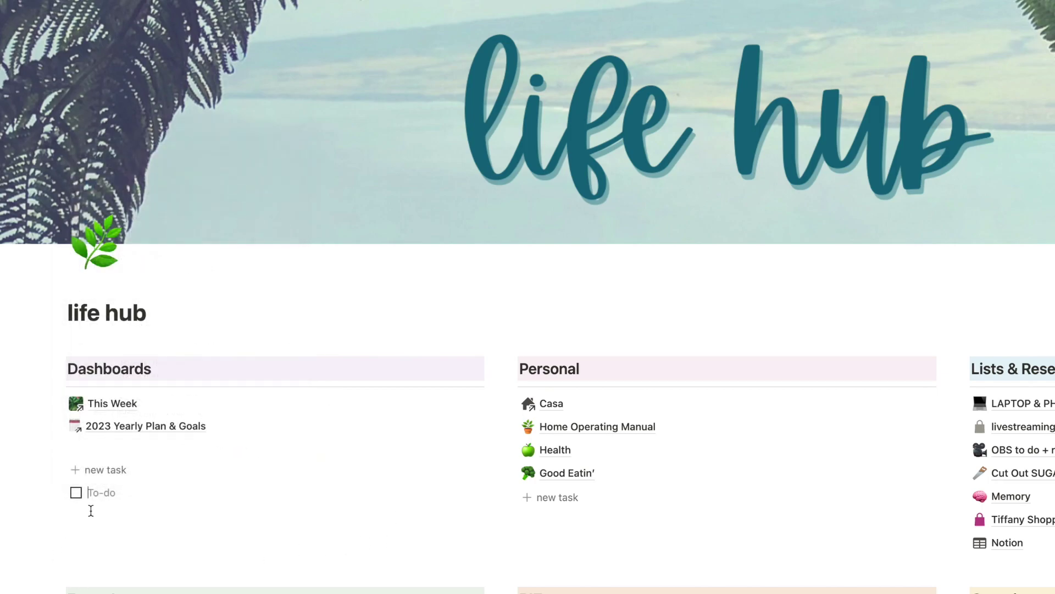
{"action": "type", "text": "task"}
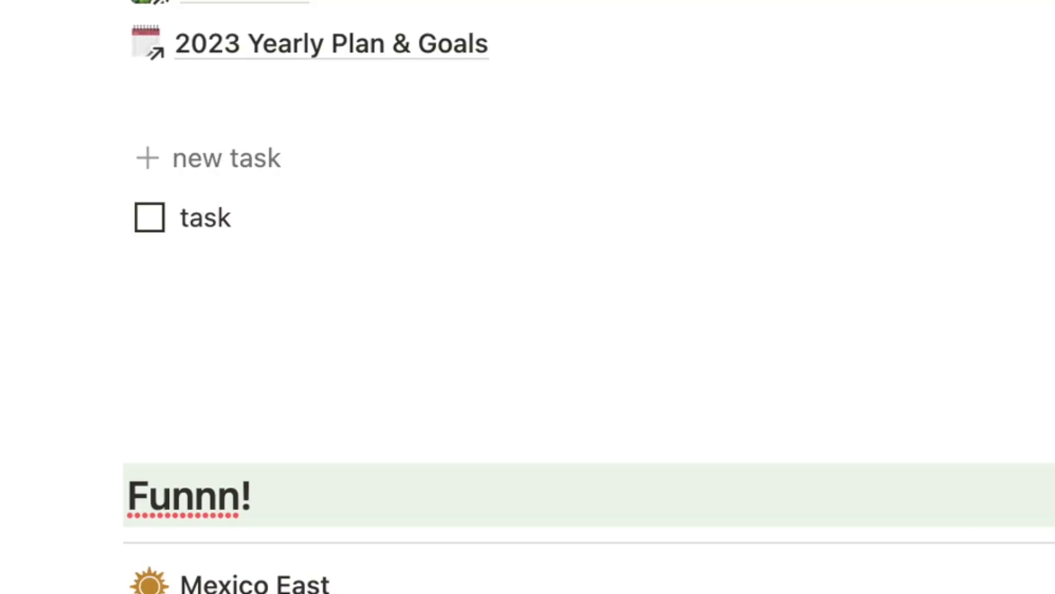
{"action": "key", "text": "Return"}
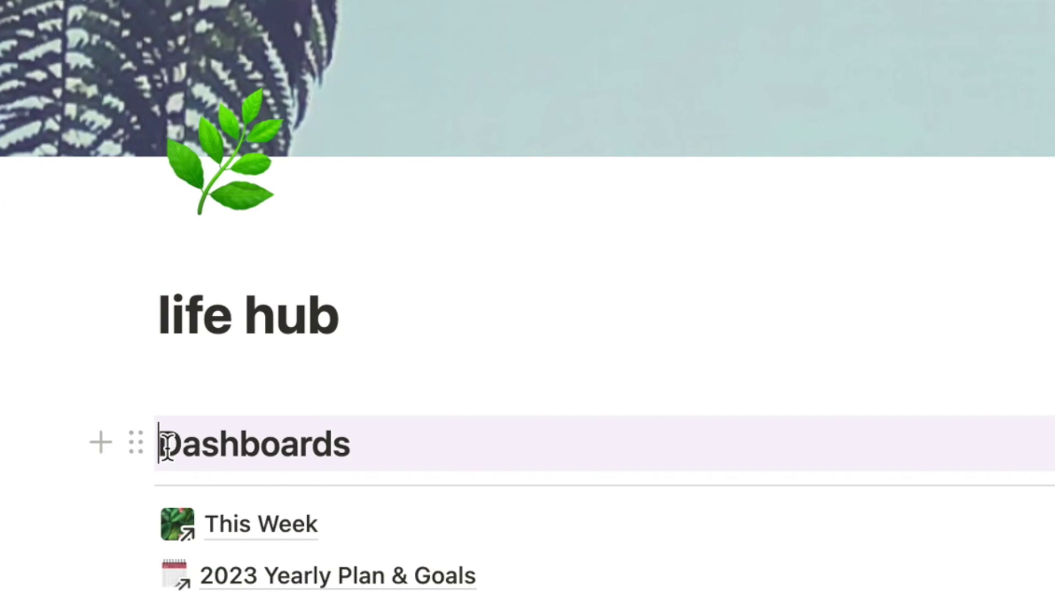
Set the text color of the Dashboards heading to Pink.
{"action": "left_click_drag", "start_coordinate": [167, 446], "coordinate": [412, 450]}
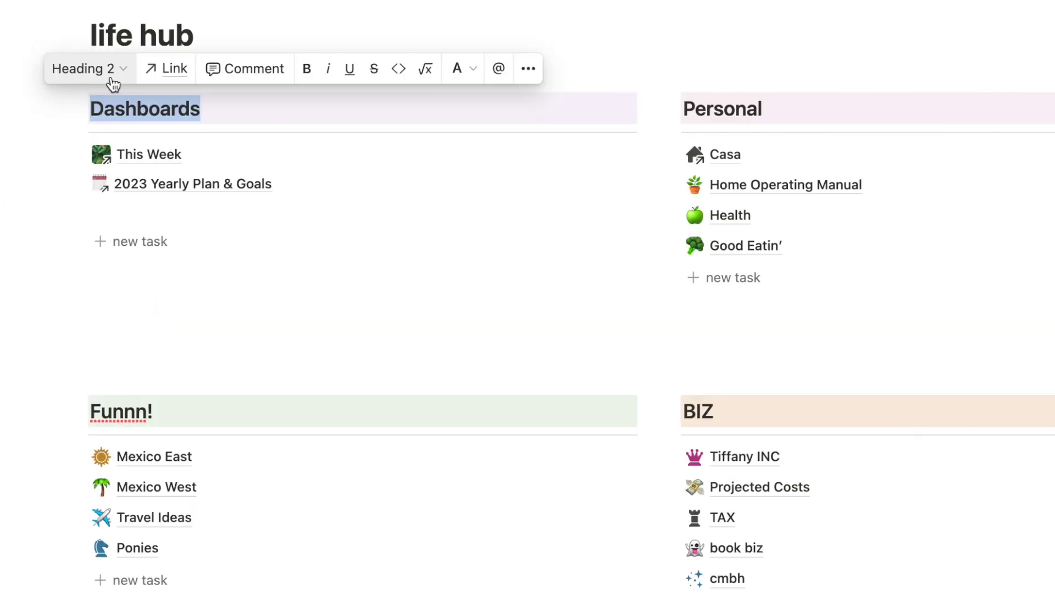
{"action": "left_click", "coordinate": [110, 77]}
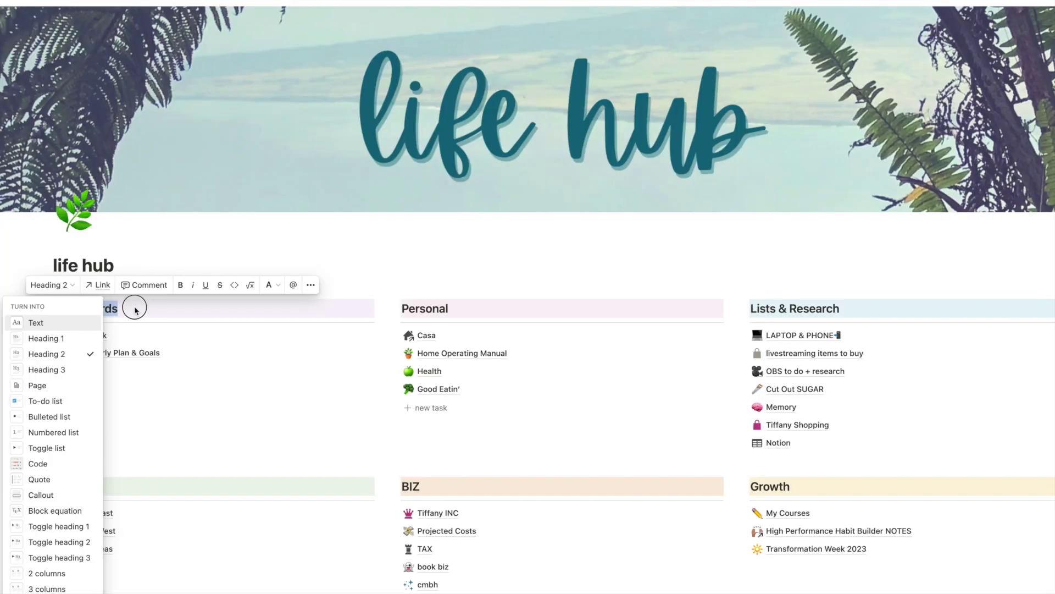
{"action": "key", "text": "Escape"}
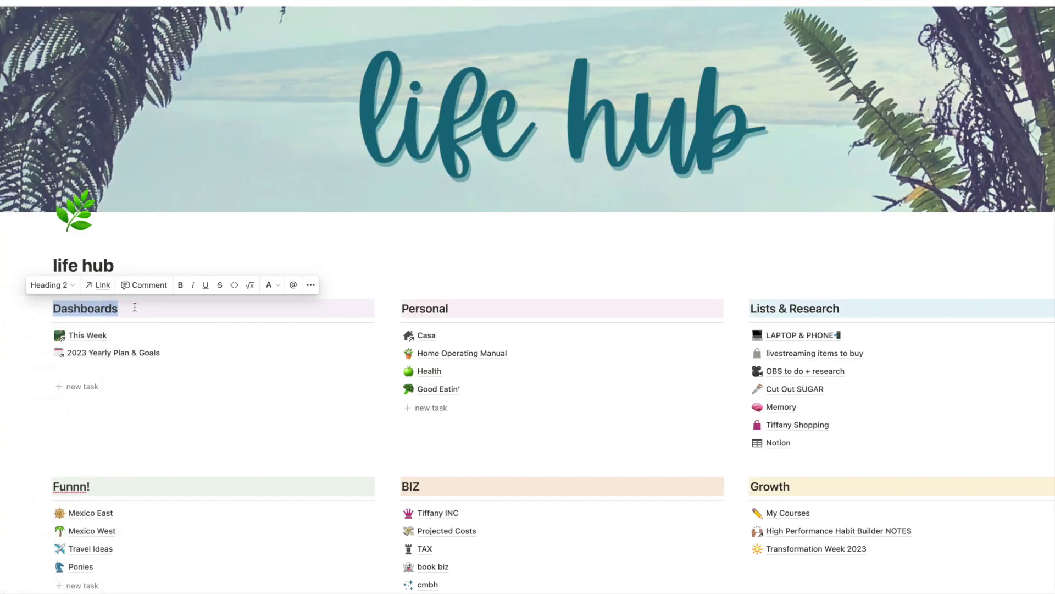
{"action": "left_click", "coordinate": [269, 286]}
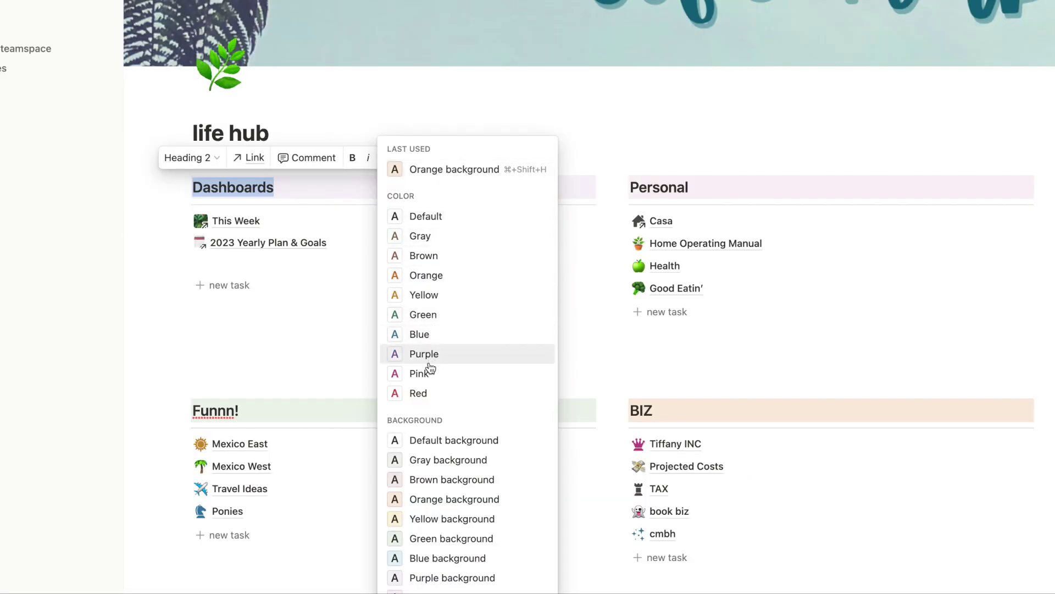
{"action": "left_click", "coordinate": [431, 372]}
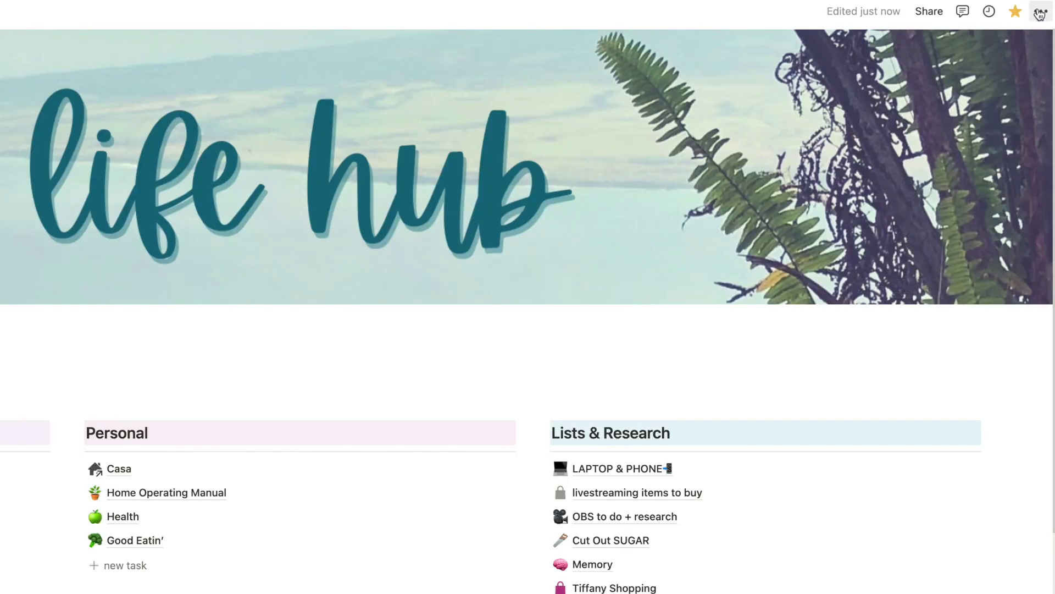
Turn off the life hub page's full-width layout and turn it back on.
{"action": "left_click", "coordinate": [1039, 11]}
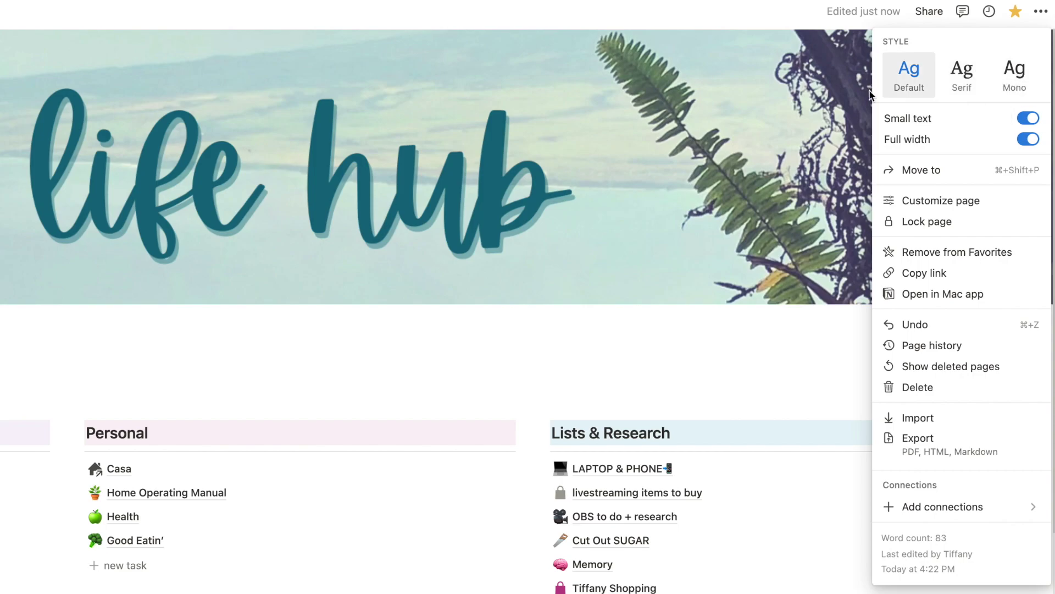
{"action": "left_click", "coordinate": [1025, 139]}
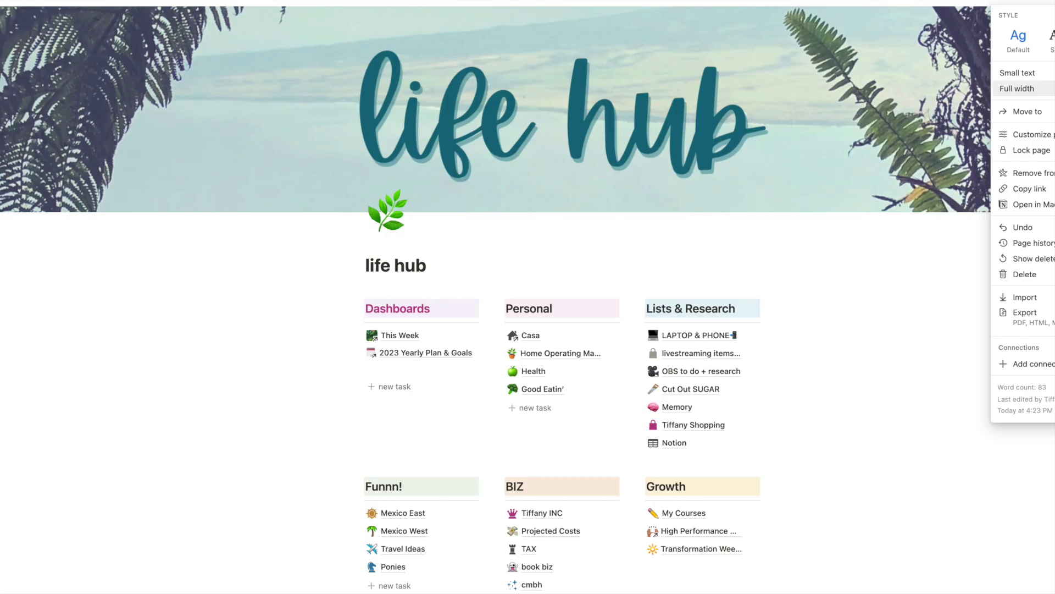
{"action": "left_click", "coordinate": [1017, 89]}
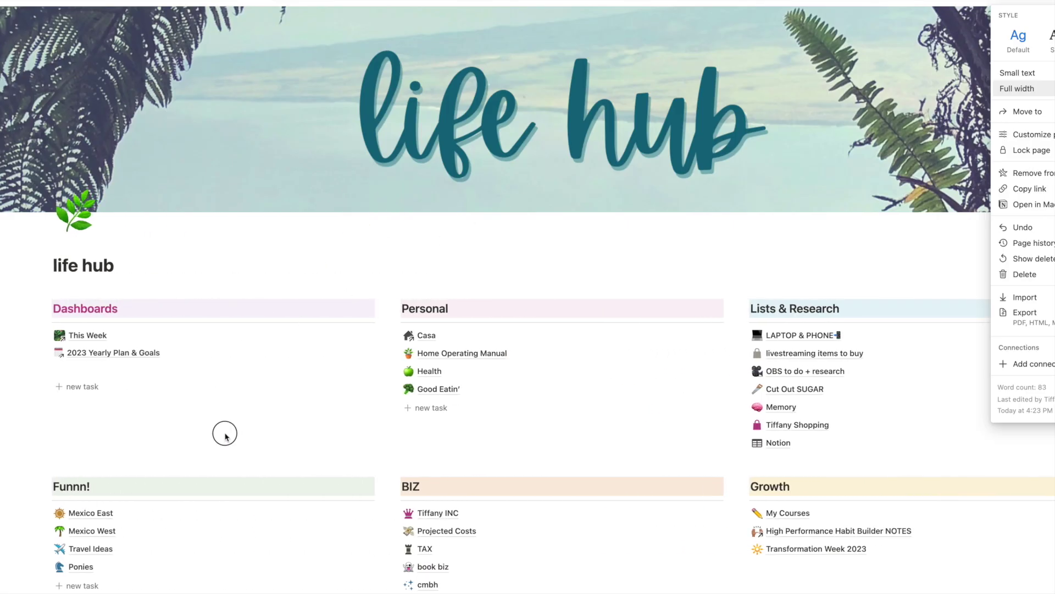
{"action": "left_click", "coordinate": [225, 436]}
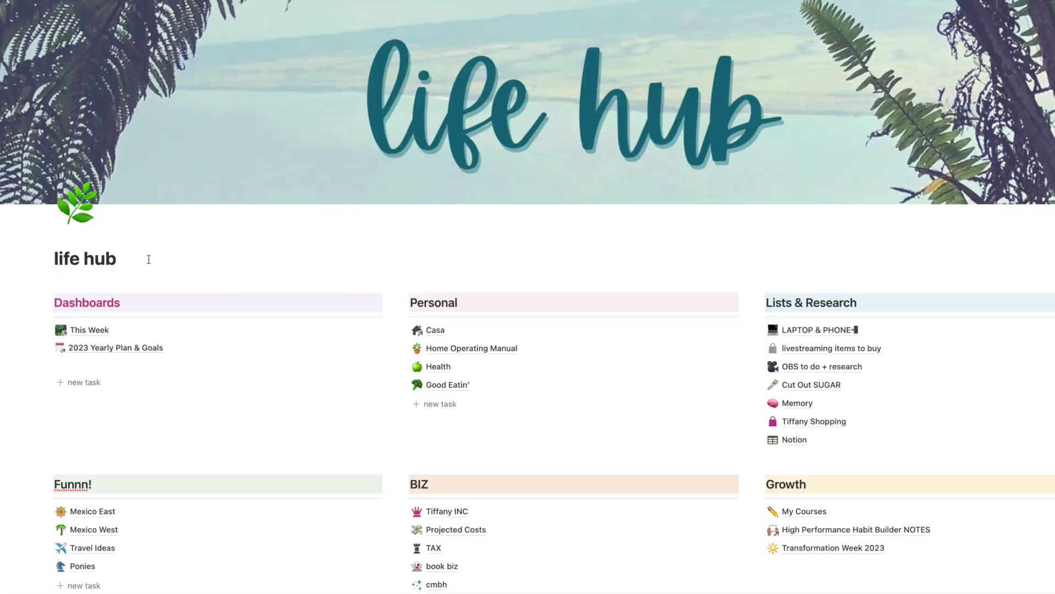
Clear the page title above the Dashboards section and re-enter it as "life hub".
{"action": "key", "text": "BackSpace"}
{"action": "key", "text": "BackSpace"}
{"action": "key", "text": "BackSpace"}
{"action": "key", "text": "BackSpace"}
{"action": "key", "text": "BackSpace"}
{"action": "key", "text": "BackSpace"}
{"action": "key", "text": "BackSpace"}
{"action": "key", "text": "BackSpace"}
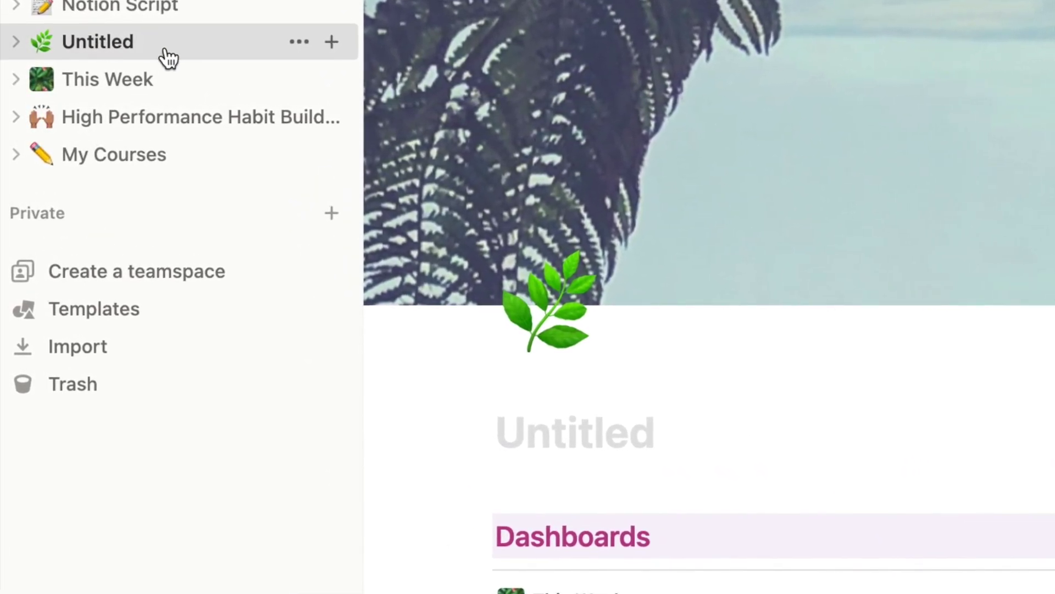
{"action": "left_click", "coordinate": [386, 424]}
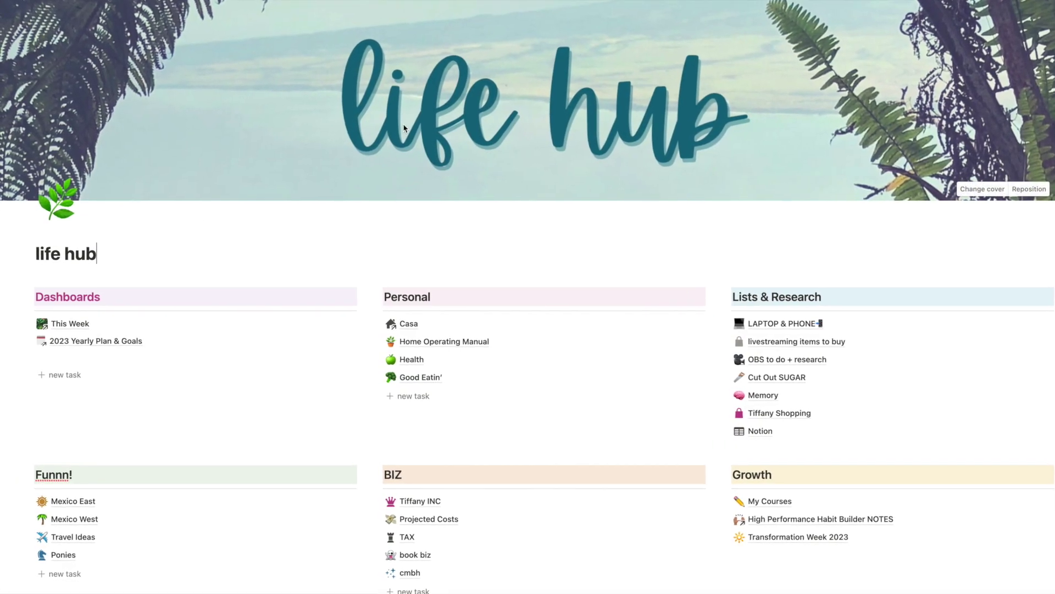
{"action": "left_click", "coordinate": [440, 297]}
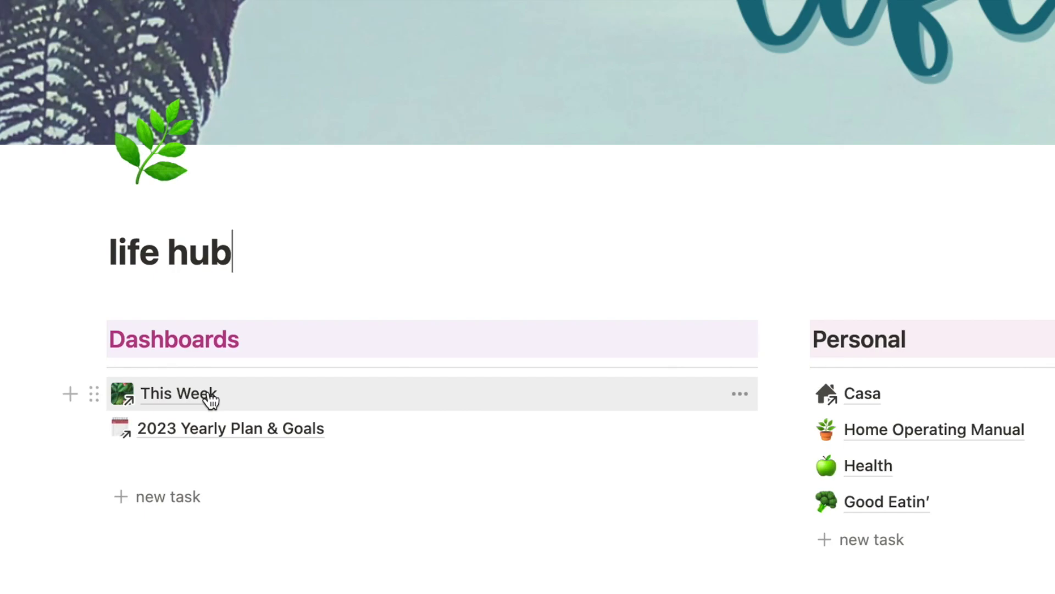
Open the This Week dashboard and remove the checkbox from the last empty to-do under Monday Jan 2.
{"action": "left_click", "coordinate": [209, 399]}
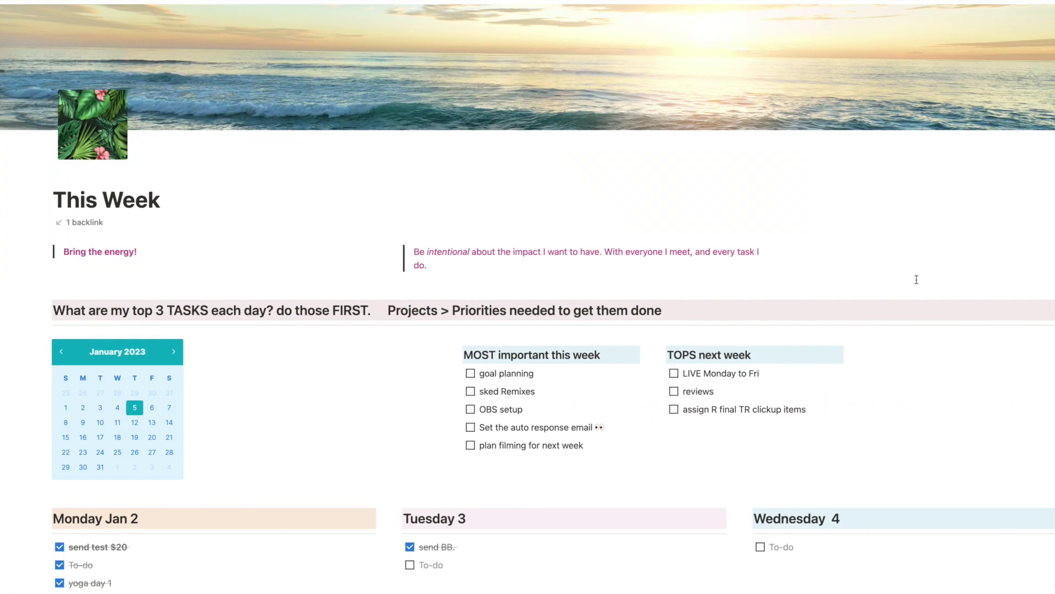
{"action": "scroll", "coordinate": [916, 279], "scroll_direction": "down", "scroll_amount": 5}
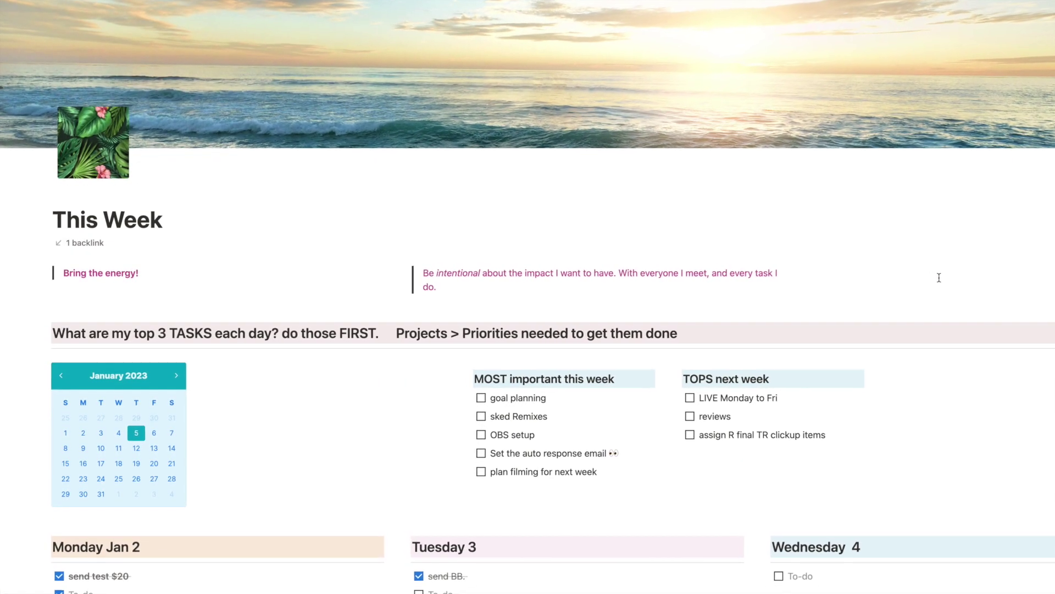
{"action": "scroll", "coordinate": [931, 278], "scroll_direction": "down", "scroll_amount": 3}
{"action": "scroll", "coordinate": [970, 275], "scroll_direction": "down", "scroll_amount": 5}
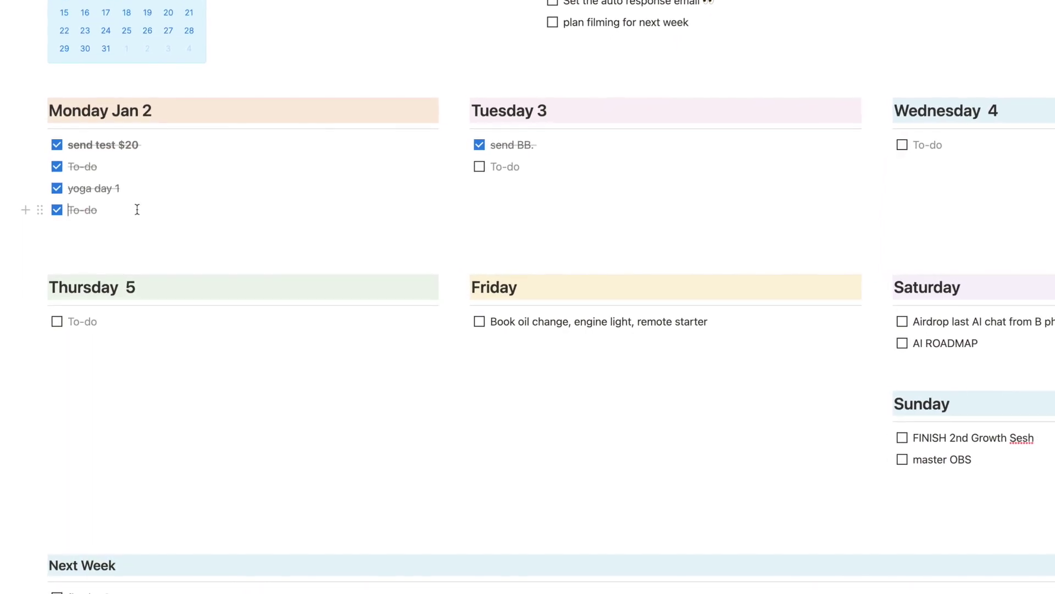
{"action": "key", "text": "BackSpace"}
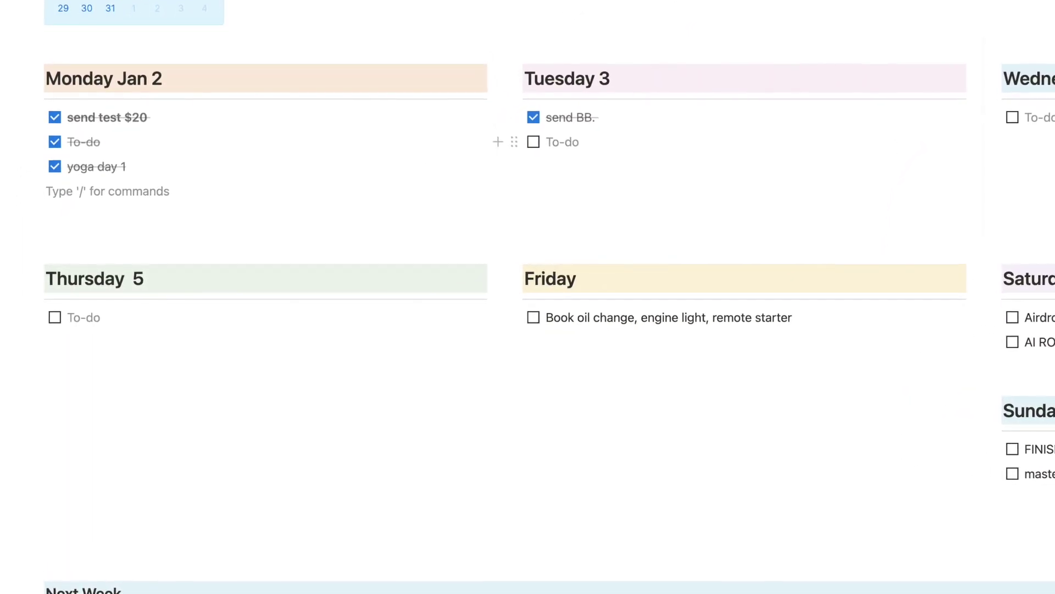
{"action": "left_click", "coordinate": [1026, 121]}
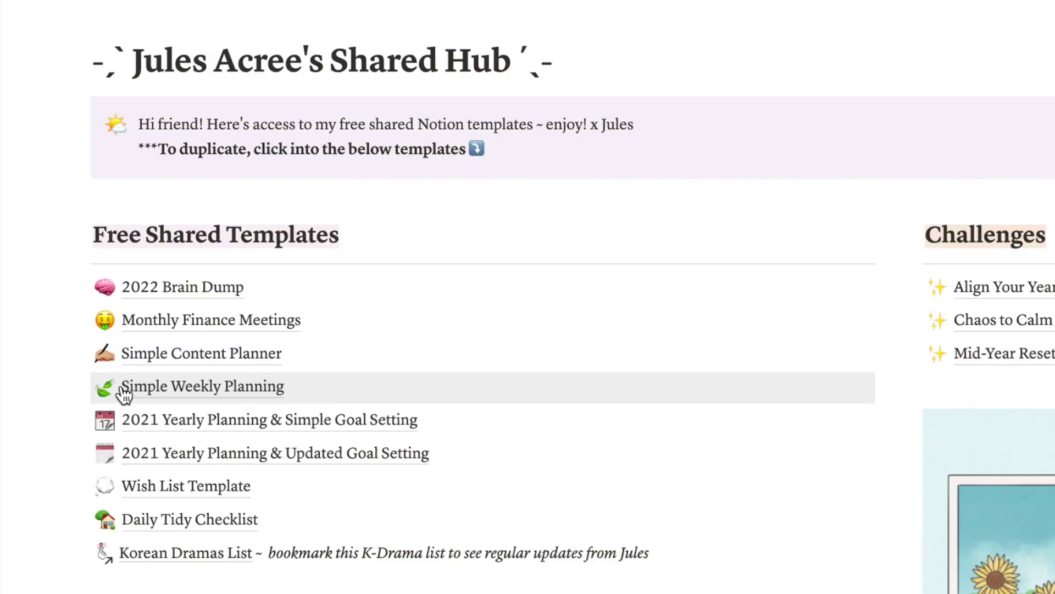
On the This Week dashboard, narrow the calendar column and move the divider between MOST important this week and TOPS next week closer to the calendar.
{"action": "left_click", "coordinate": [72, 441]}
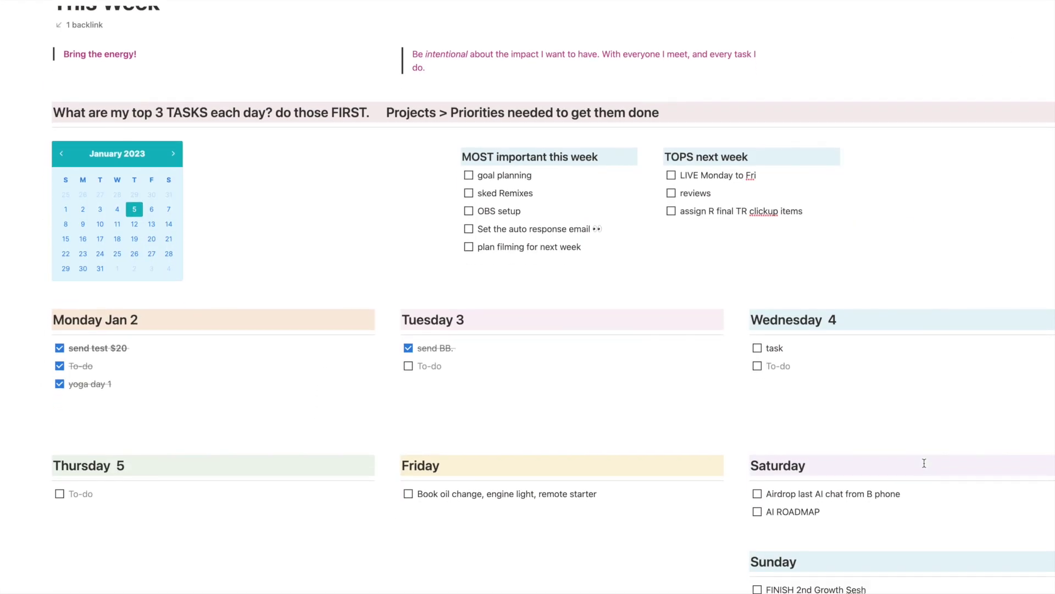
{"action": "scroll", "coordinate": [924, 463], "scroll_direction": "down", "scroll_amount": 3}
{"action": "scroll", "coordinate": [924, 463], "scroll_direction": "up", "scroll_amount": 10}
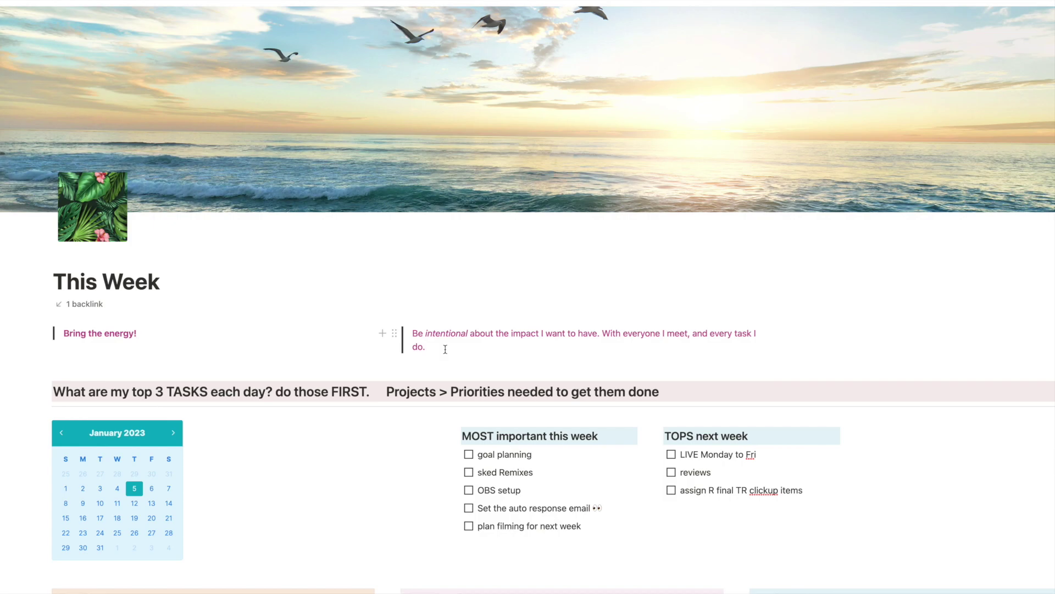
{"action": "left_click", "coordinate": [312, 331]}
{"action": "left_click_drag", "start_coordinate": [443, 559], "coordinate": [360, 556]}
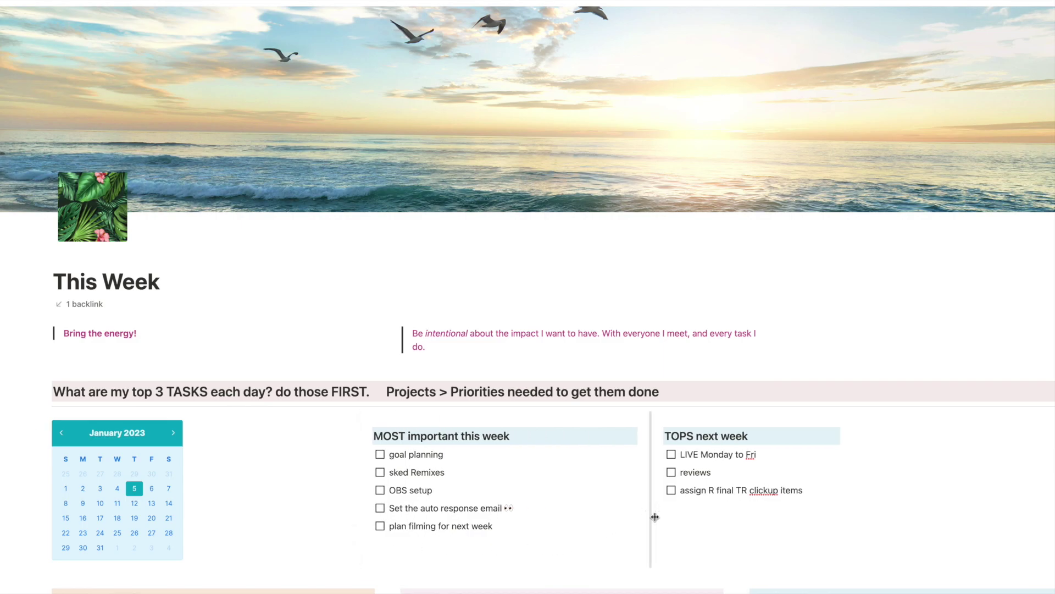
{"action": "left_click_drag", "start_coordinate": [655, 516], "coordinate": [624, 517]}
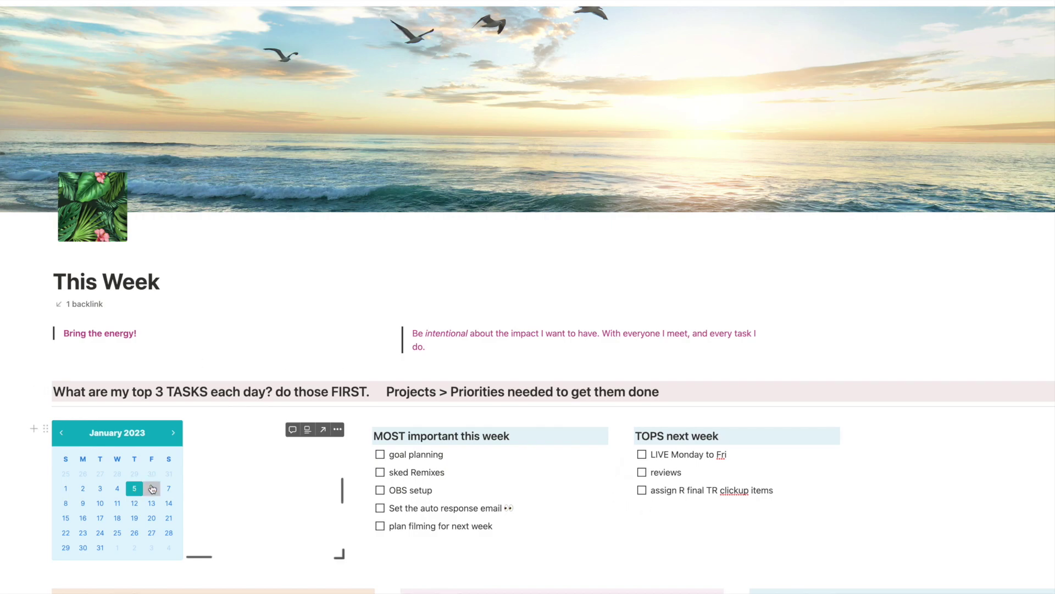
Show December 2022 in the calendar widget and look over the dashboard's day, Next Week, Backlog and Brain Drain sections.
{"action": "left_click", "coordinate": [61, 433]}
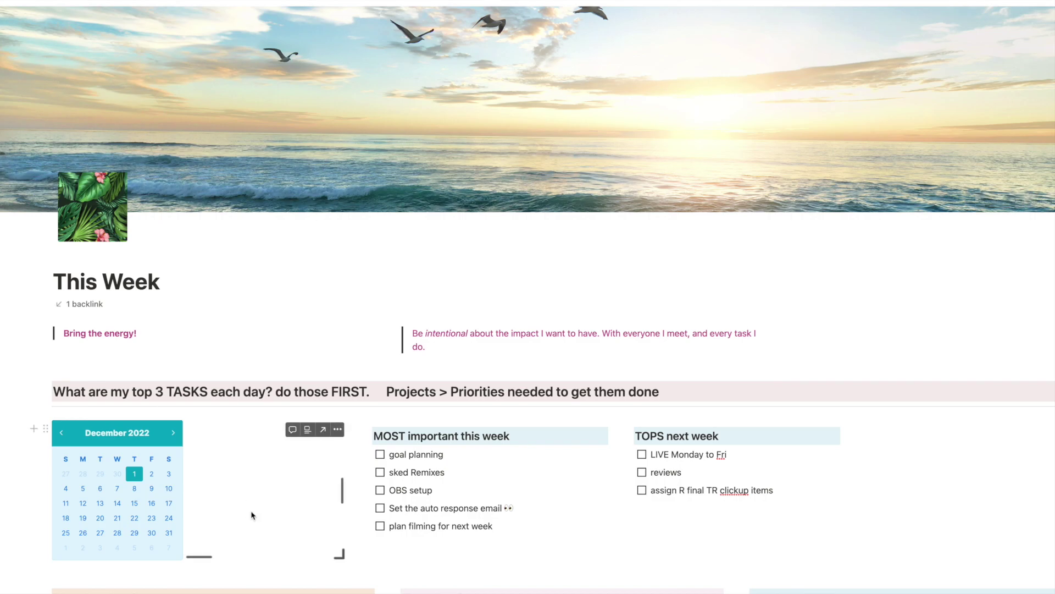
{"action": "scroll", "coordinate": [330, 472], "scroll_direction": "down", "scroll_amount": 3}
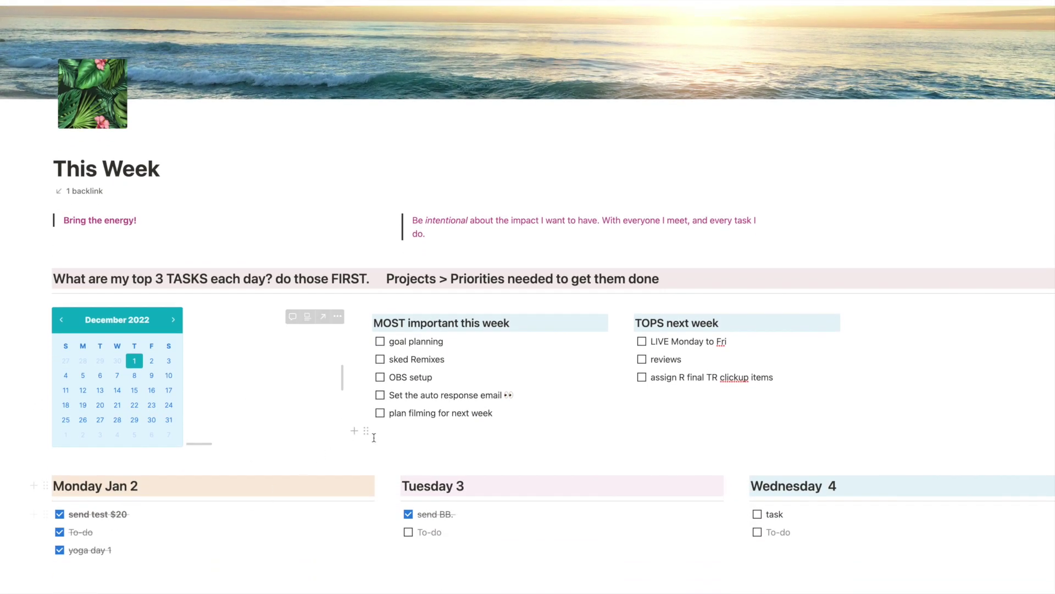
{"action": "scroll", "coordinate": [357, 434], "scroll_direction": "down", "scroll_amount": 10}
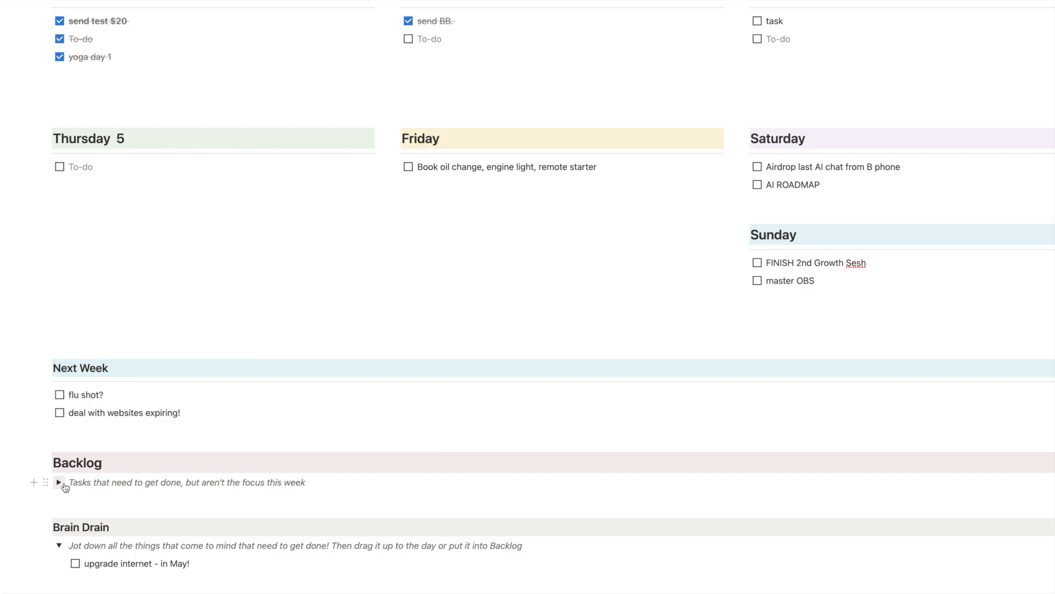
{"action": "scroll", "coordinate": [235, 332], "scroll_direction": "up", "scroll_amount": 5}
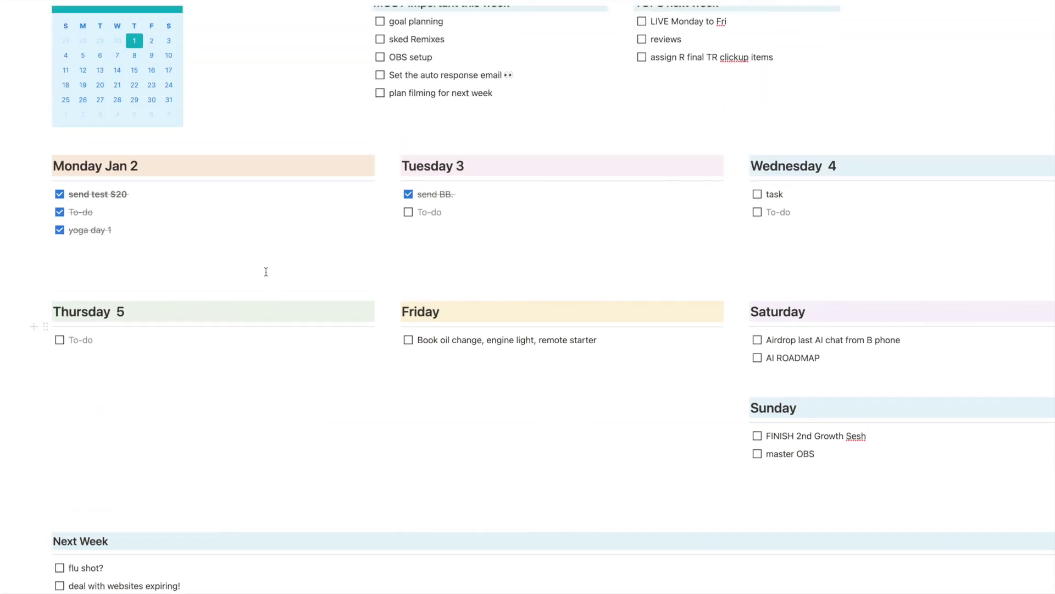
{"action": "scroll", "coordinate": [123, 466], "scroll_direction": "down", "scroll_amount": 2}
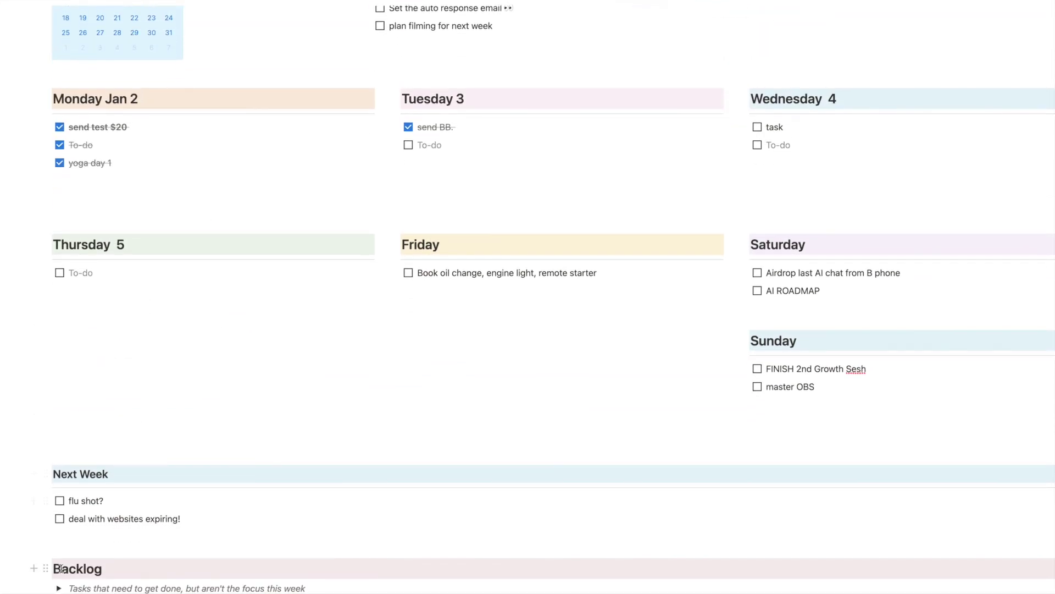
Highlight the Brain Drain instruction text and collapse its toggle so the nested to-do is hidden.
{"action": "left_click_drag", "start_coordinate": [69, 543], "coordinate": [538, 541]}
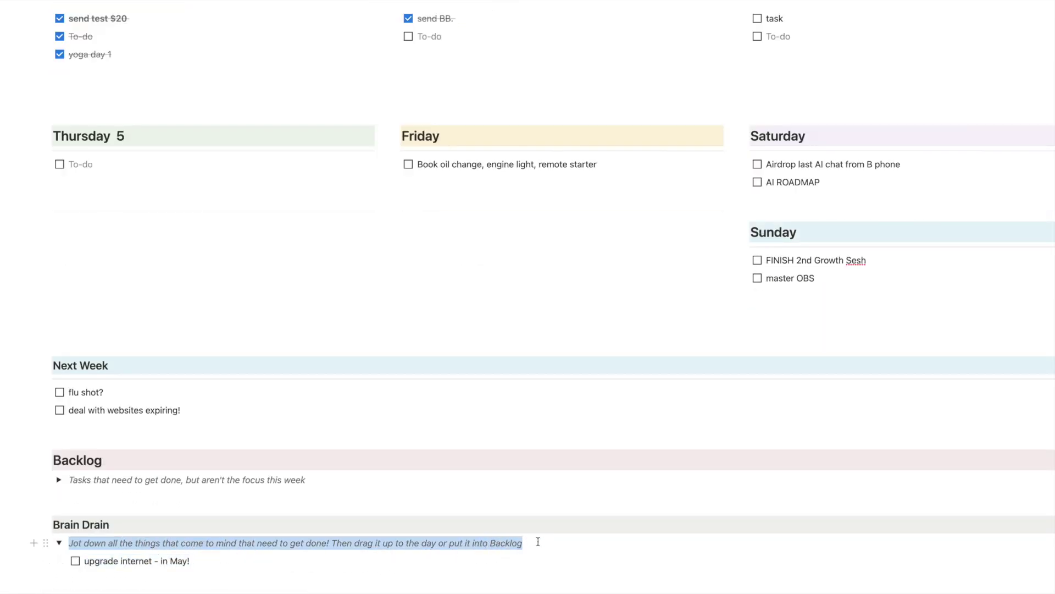
{"action": "left_click", "coordinate": [170, 561]}
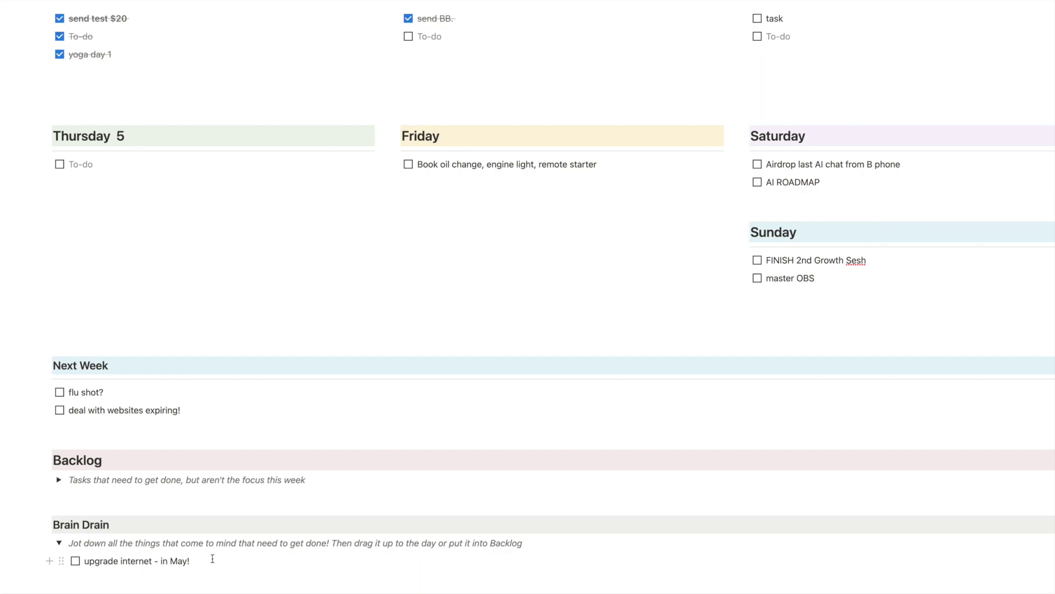
{"action": "left_click", "coordinate": [59, 543]}
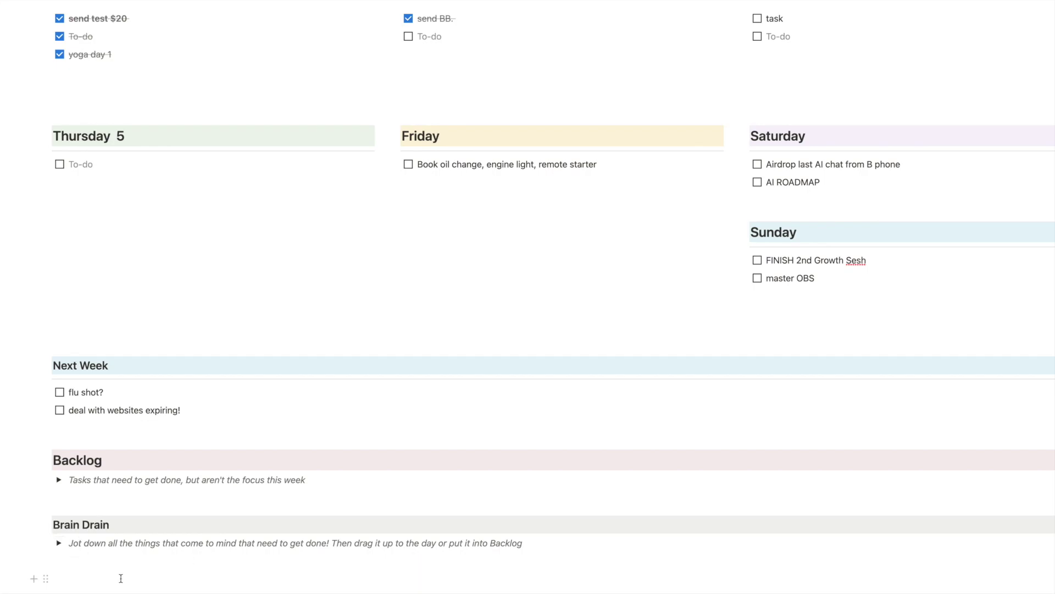
Insert an empty toggle list block below the Brain Drain toggle, then expand and collapse it.
{"action": "left_click", "coordinate": [119, 577]}
{"action": "type", "text": "/"}
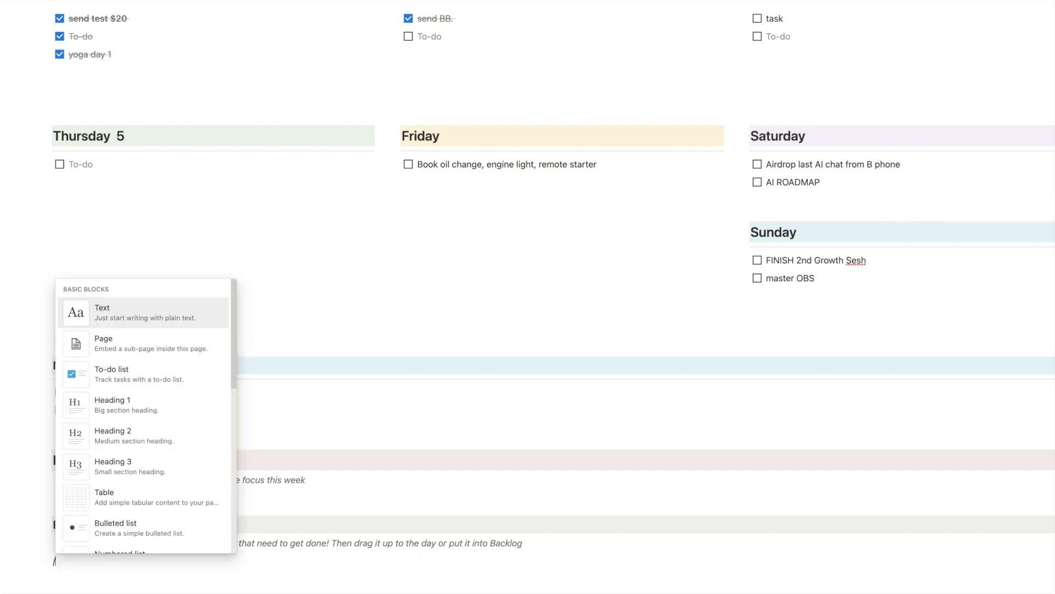
{"action": "type", "text": "t"}
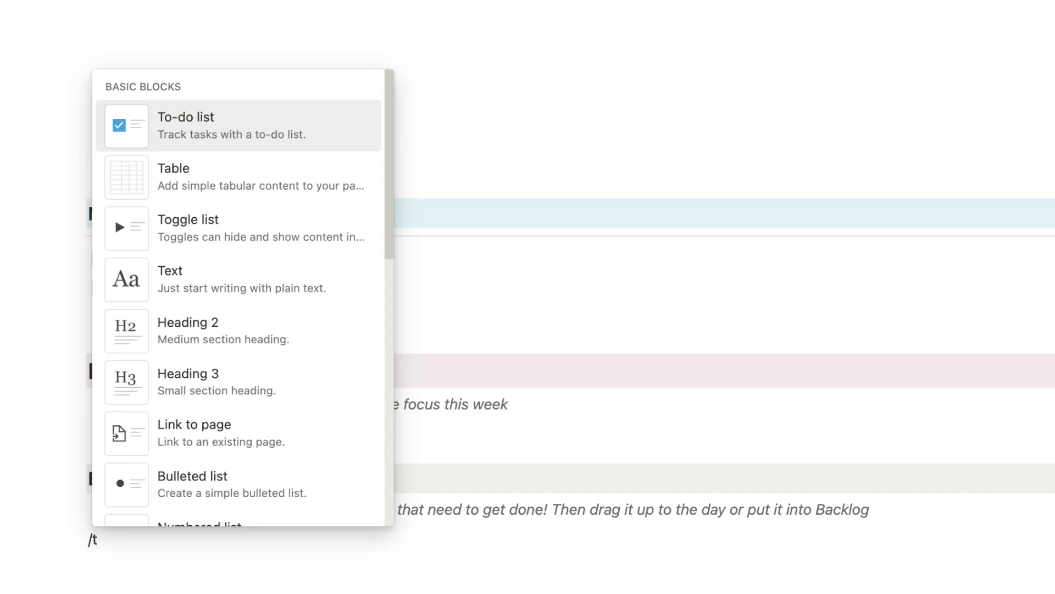
{"action": "type", "text": "o"}
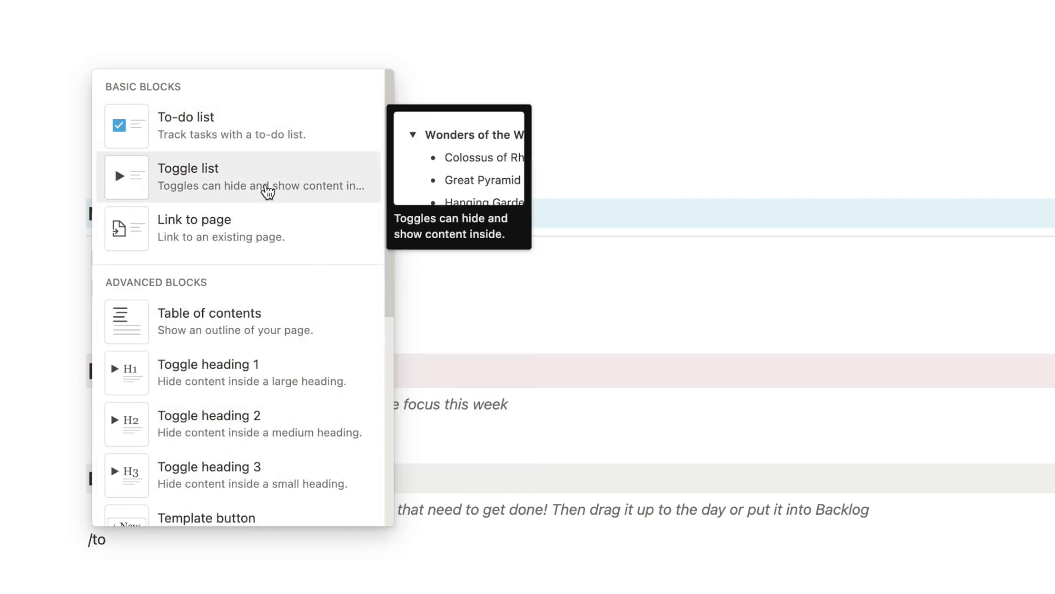
{"action": "left_click", "coordinate": [267, 191]}
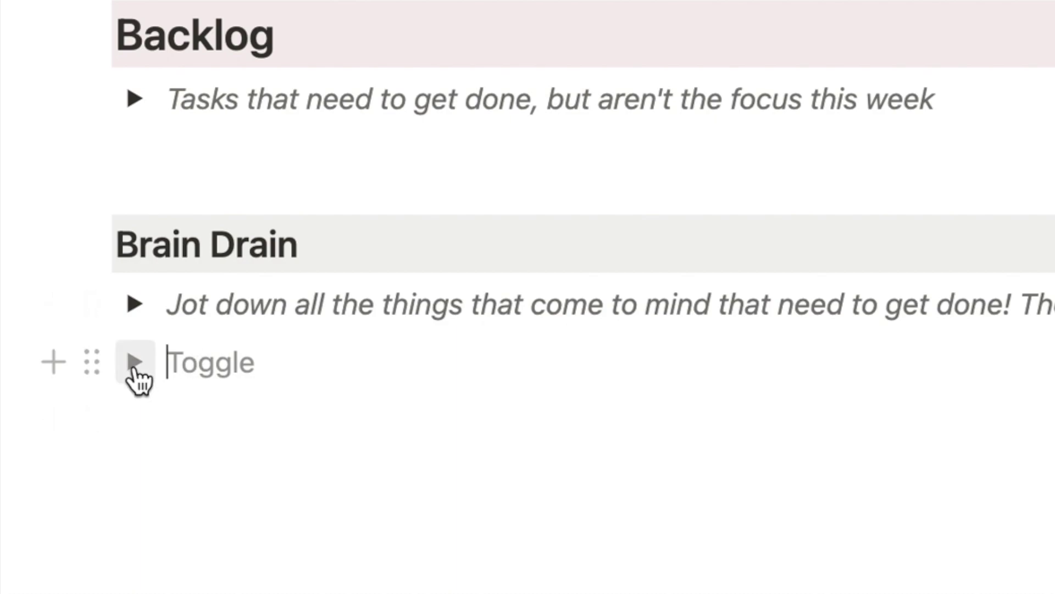
{"action": "left_click", "coordinate": [135, 367]}
{"action": "left_click", "coordinate": [134, 367]}
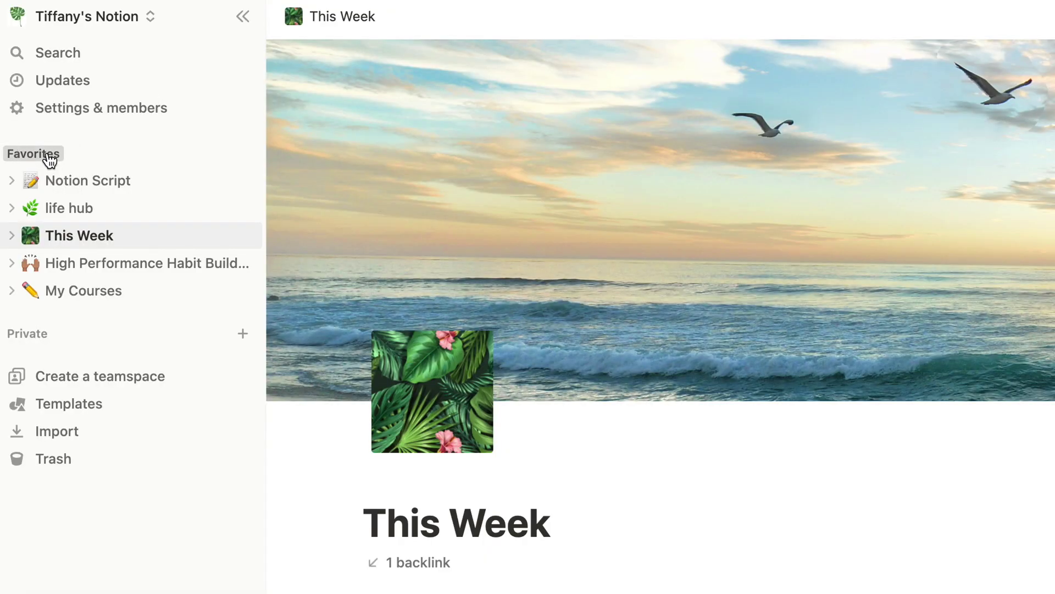
Collapse and re-expand the list of Favorites, and show the list of Private pages.
{"action": "left_click", "coordinate": [18, 91]}
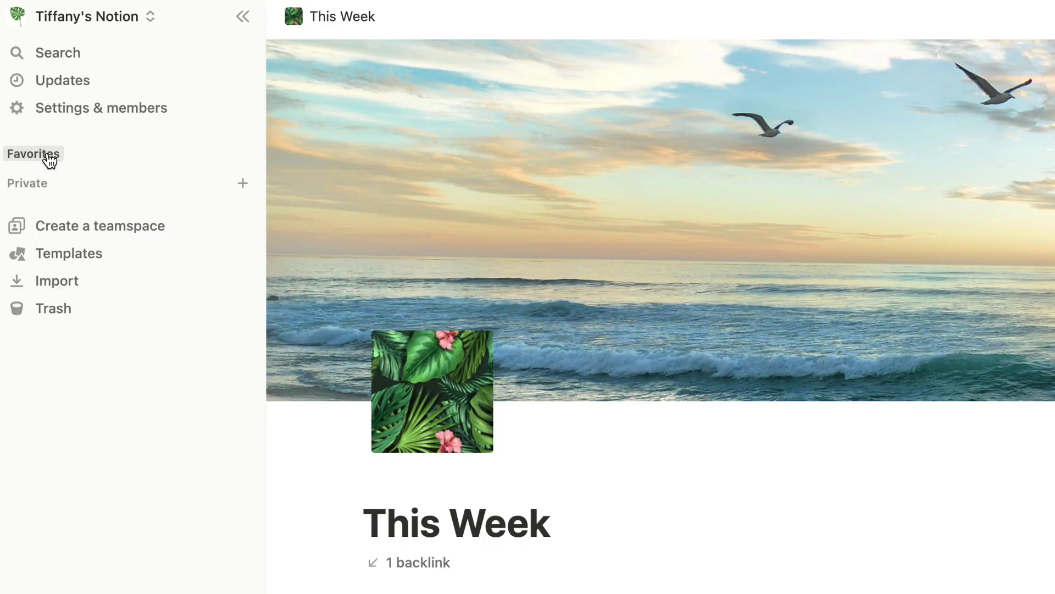
{"action": "left_click", "coordinate": [49, 161]}
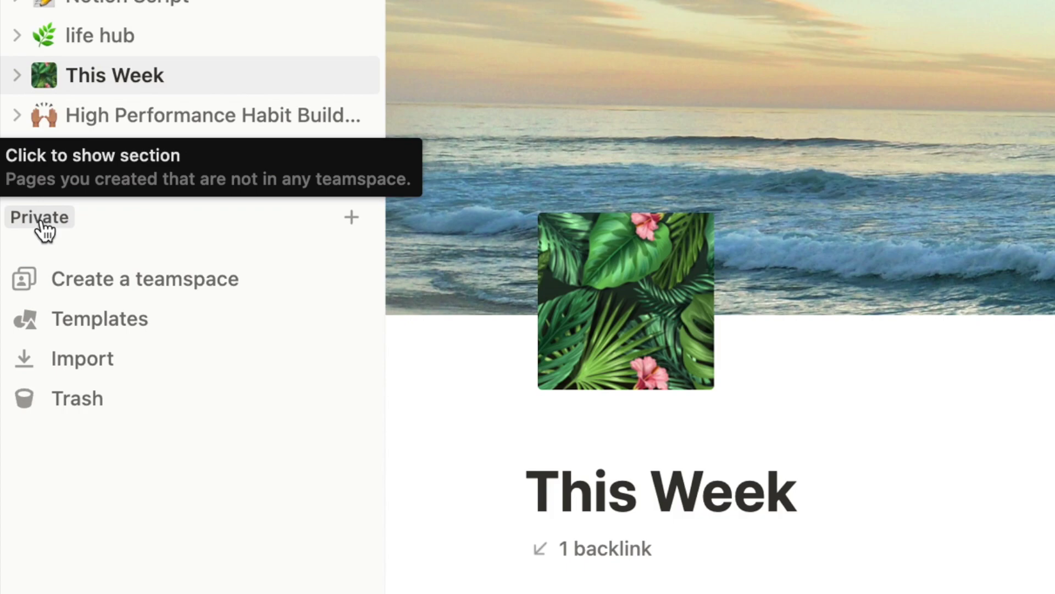
{"action": "left_click", "coordinate": [41, 220]}
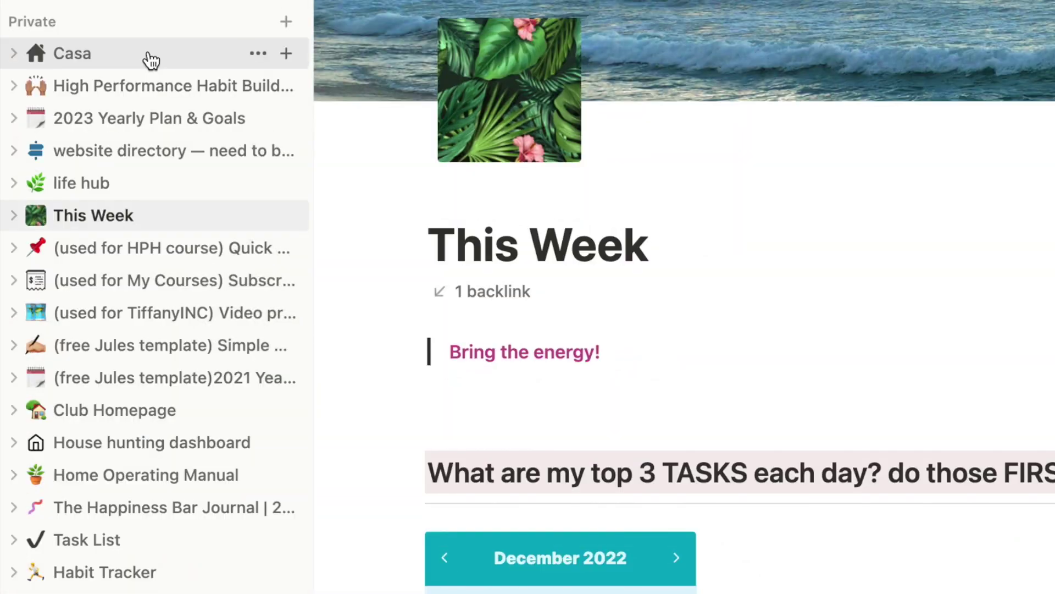
Open the private page "(used for HPH course) Quick Note", highlight "Quick Note" in its title and look through its sections.
{"action": "left_click", "coordinate": [159, 258]}
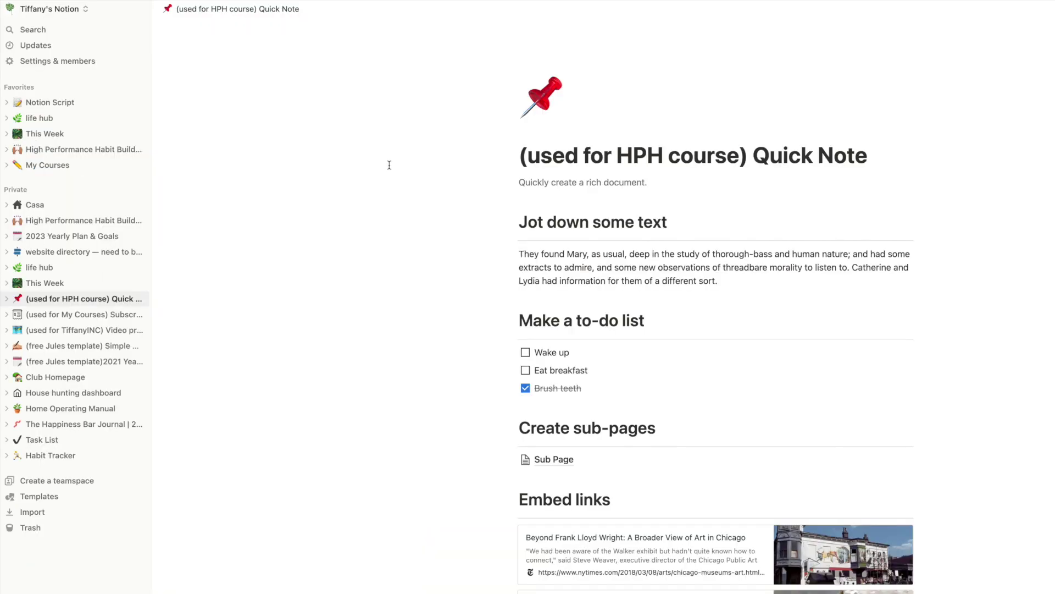
{"action": "left_click_drag", "start_coordinate": [752, 156], "coordinate": [867, 158]}
{"action": "left_click", "coordinate": [789, 196]}
{"action": "scroll", "coordinate": [684, 395], "scroll_direction": "down", "scroll_amount": 3}
{"action": "scroll", "coordinate": [684, 395], "scroll_direction": "up", "scroll_amount": 3}
Expand the High Performance Habit Builder favorite's subpages and highlight the "ENERGY PRACTICE #1:" line on its Energy Habit Builder page.
{"action": "left_click", "coordinate": [35, 151]}
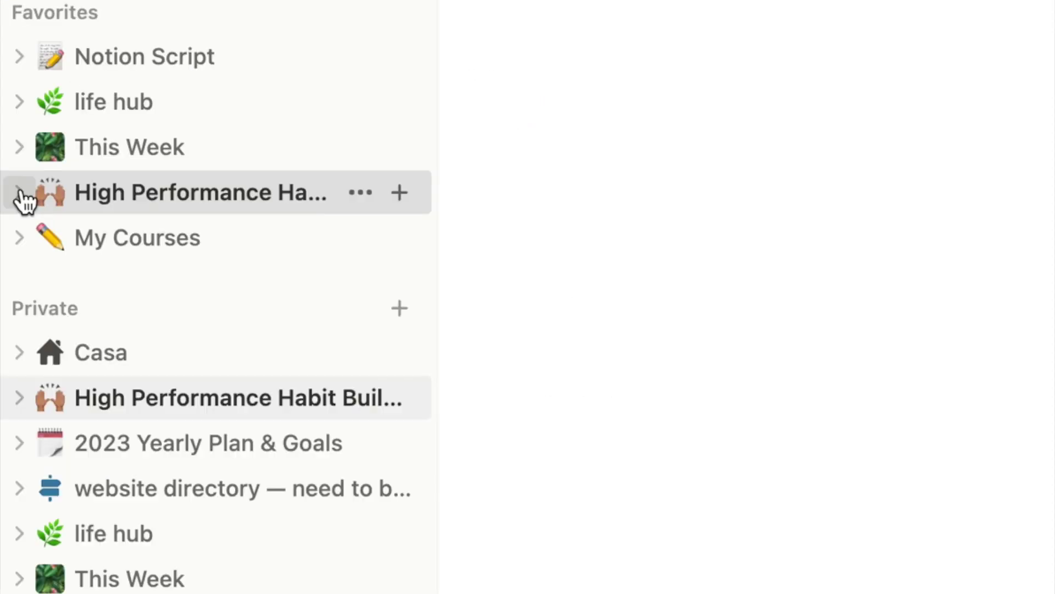
{"action": "left_click", "coordinate": [20, 193]}
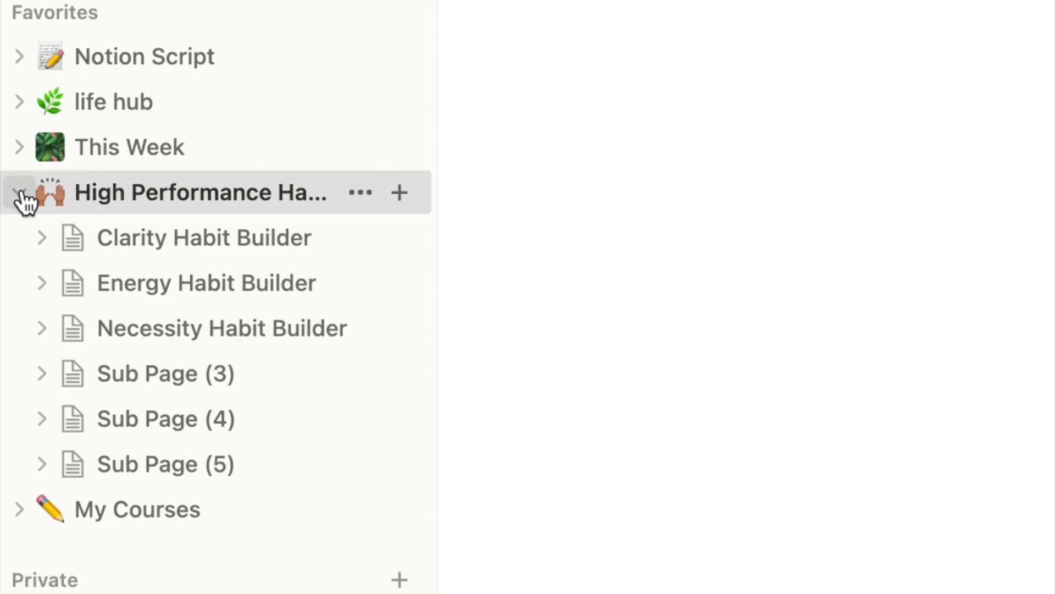
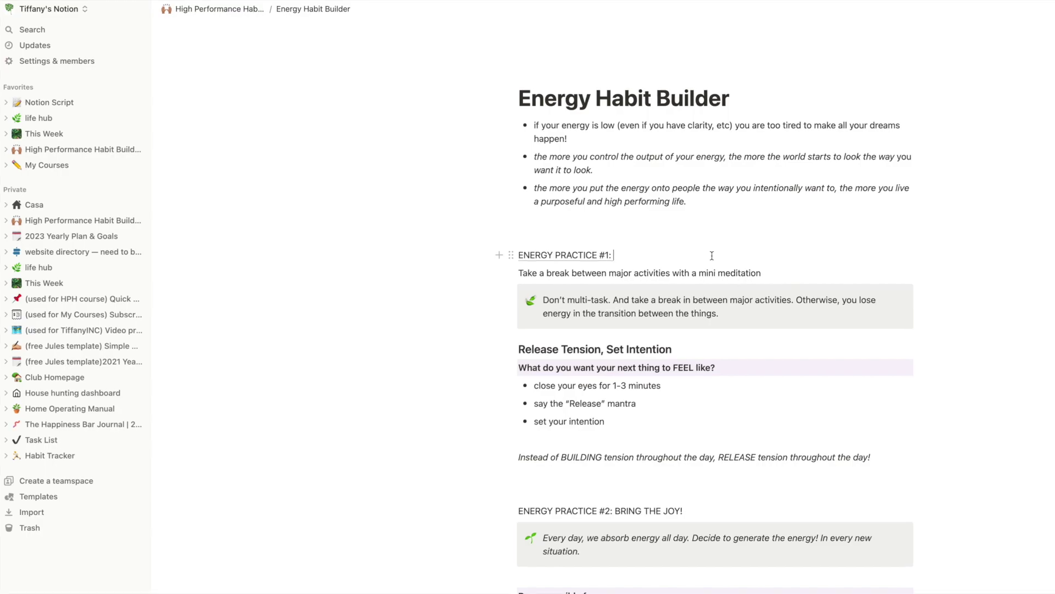
{"action": "triple_click", "coordinate": [712, 255]}
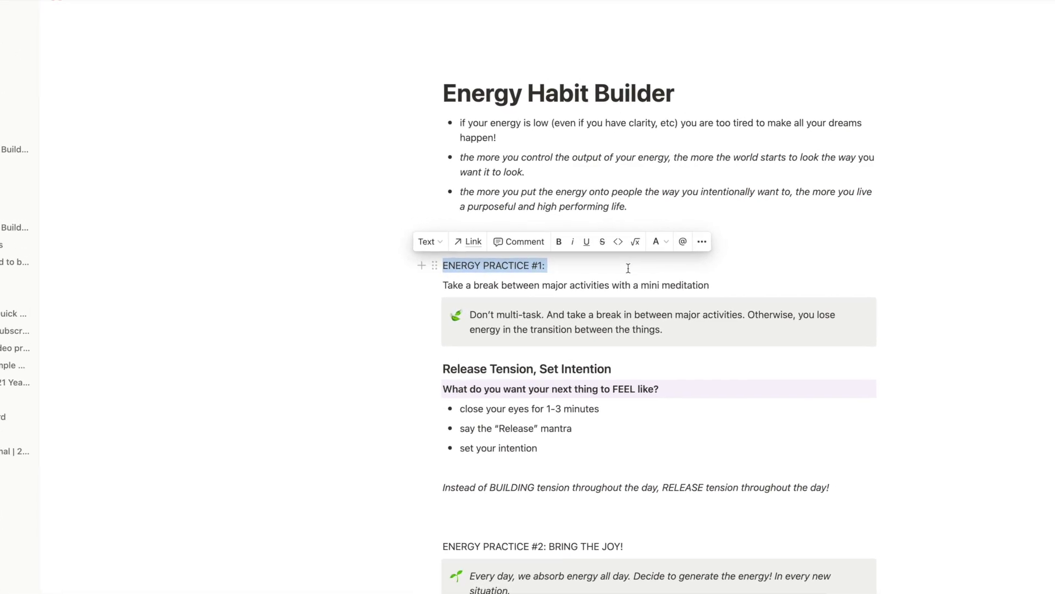
{"action": "left_click", "coordinate": [644, 264]}
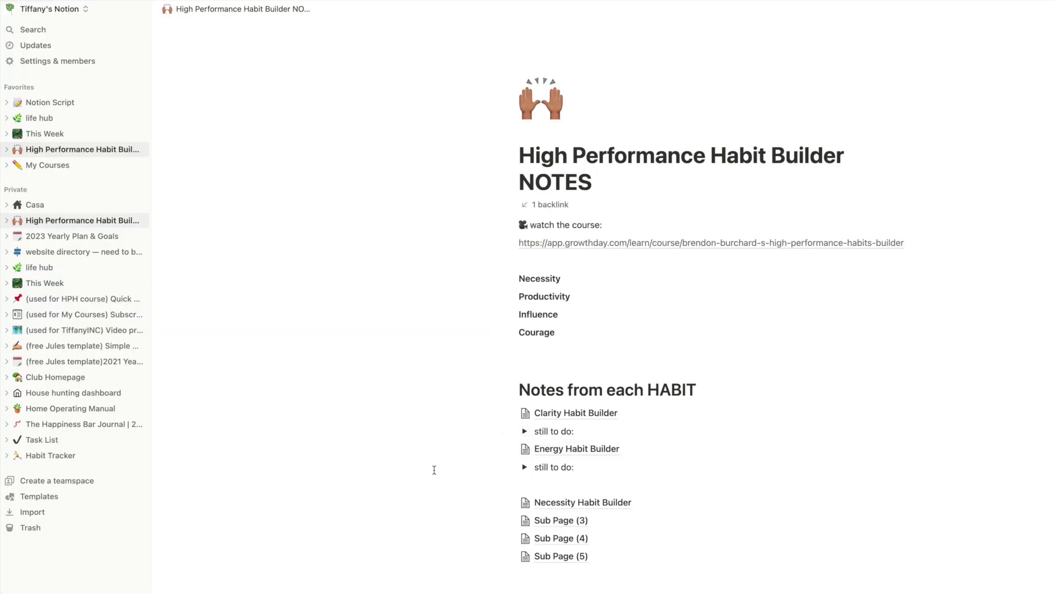
On the High Performance Habit Builder NOTES page, review the "still to do:" toggle under Energy Habit Builder and collapse it again.
{"action": "left_click", "coordinate": [525, 466]}
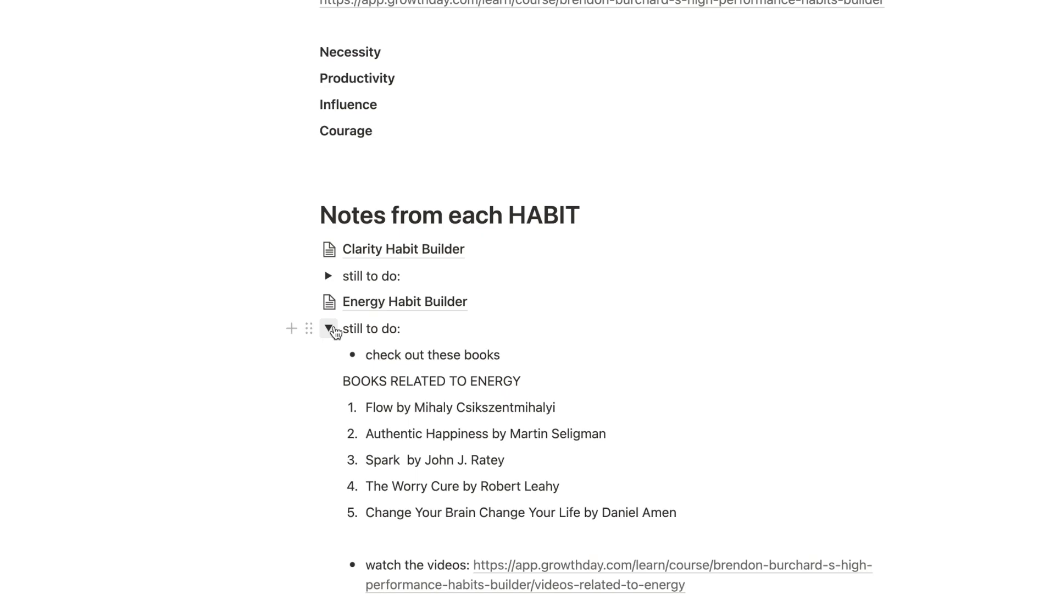
{"action": "scroll", "coordinate": [390, 330], "scroll_direction": "down", "scroll_amount": 5}
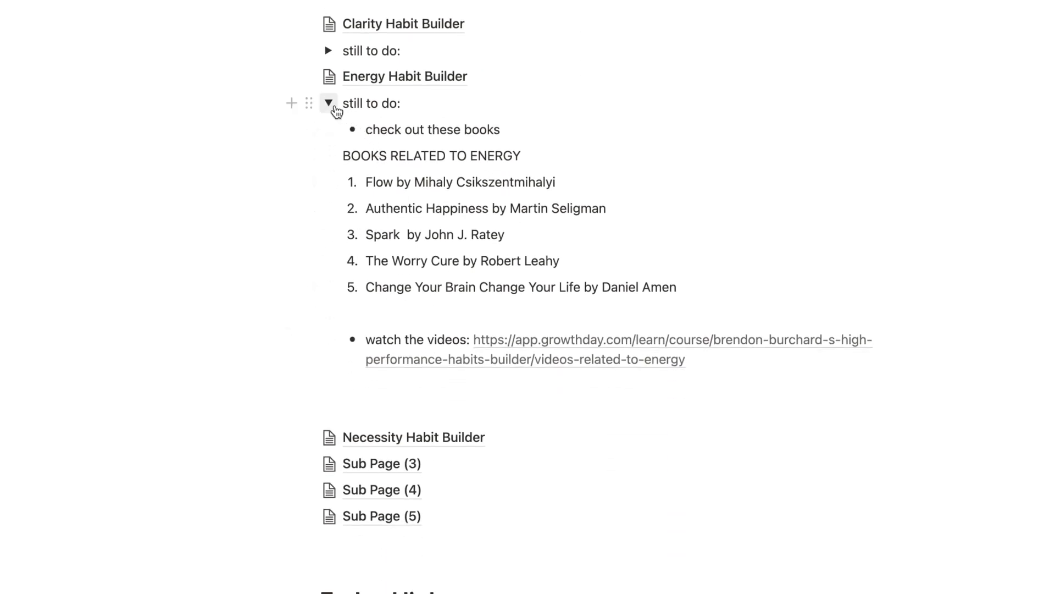
{"action": "left_click", "coordinate": [334, 109]}
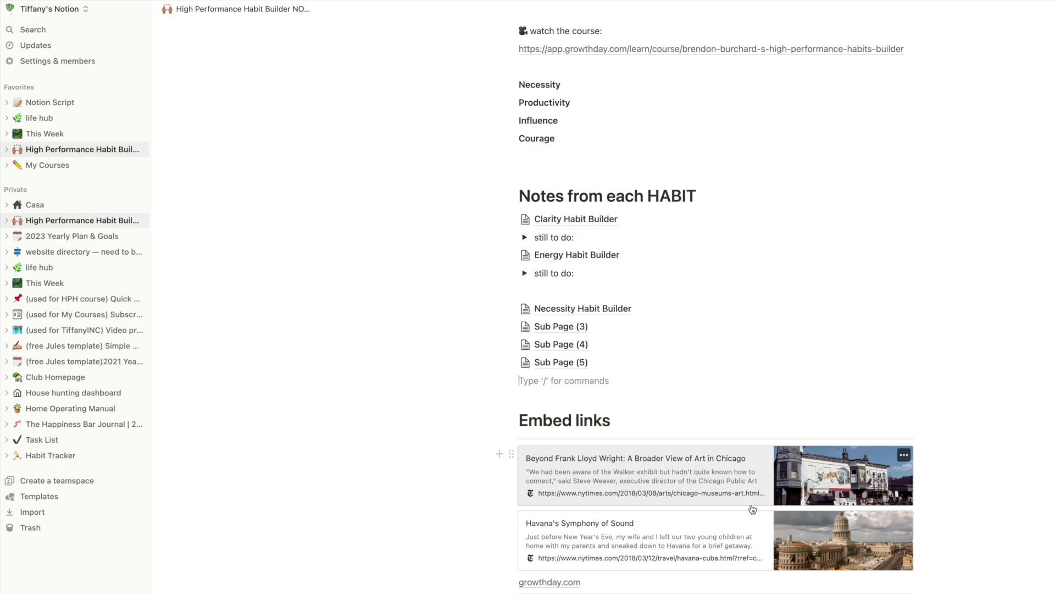
{"action": "scroll", "coordinate": [753, 509], "scroll_direction": "down", "scroll_amount": 3}
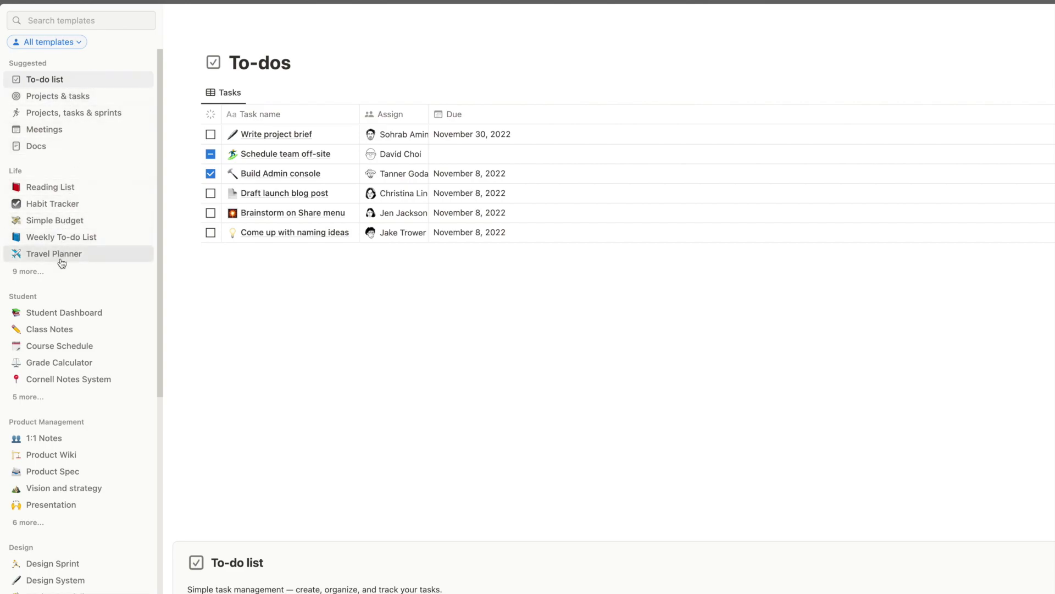
Browse the categories of built-in templates, from Life and Student through to Marketing and Human Resources.
{"action": "scroll", "coordinate": [57, 365], "scroll_direction": "down", "scroll_amount": 2}
{"action": "scroll", "coordinate": [56, 368], "scroll_direction": "down", "scroll_amount": 10}
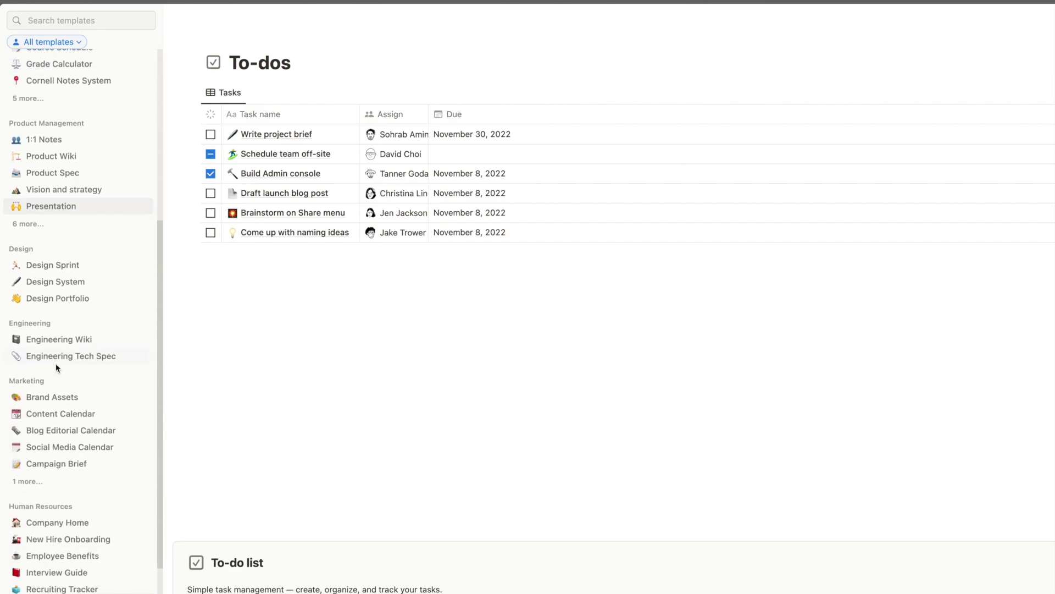
{"action": "scroll", "coordinate": [57, 365], "scroll_direction": "down", "scroll_amount": 3}
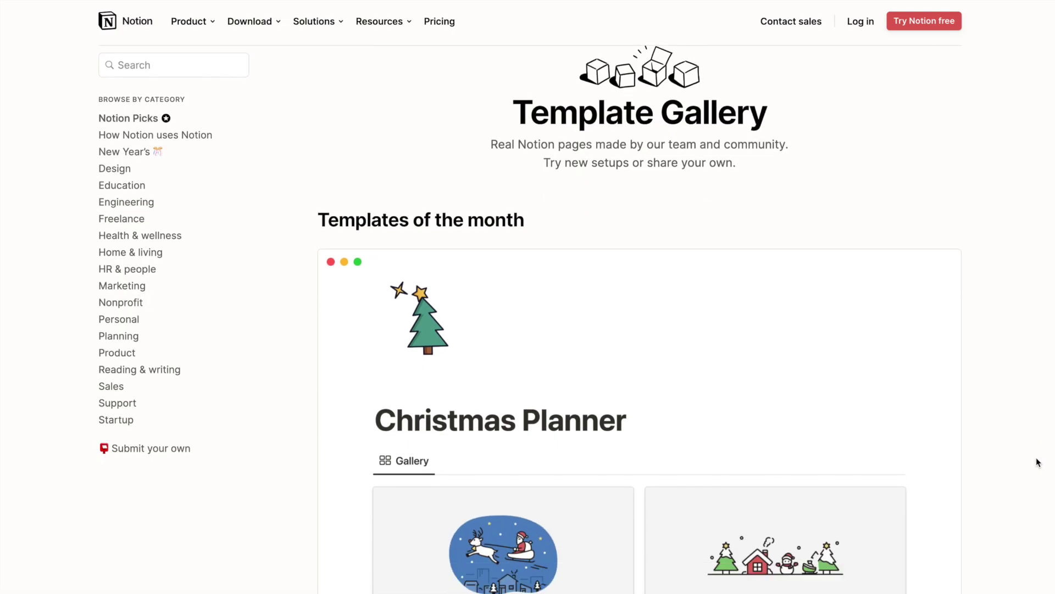
Look through the Template Gallery website, including Templates of the month and Notion Picks.
{"action": "scroll", "coordinate": [1036, 458], "scroll_direction": "down", "scroll_amount": 5}
{"action": "scroll", "coordinate": [1035, 459], "scroll_direction": "down", "scroll_amount": 4}
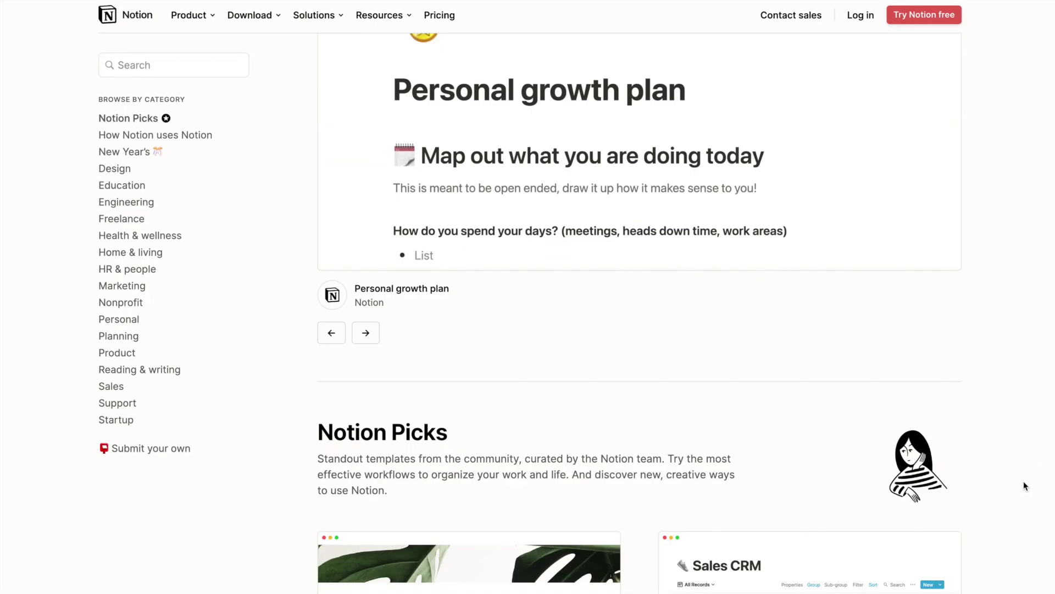
{"action": "scroll", "coordinate": [1023, 490], "scroll_direction": "up", "scroll_amount": 7}
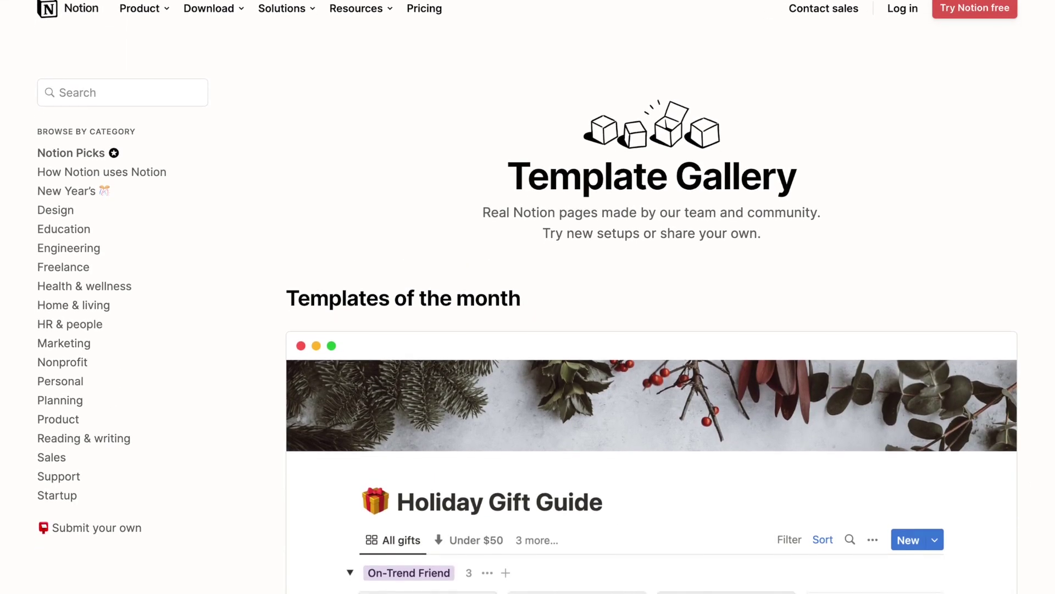
{"action": "scroll", "coordinate": [652, 297], "scroll_direction": "down", "scroll_amount": 5}
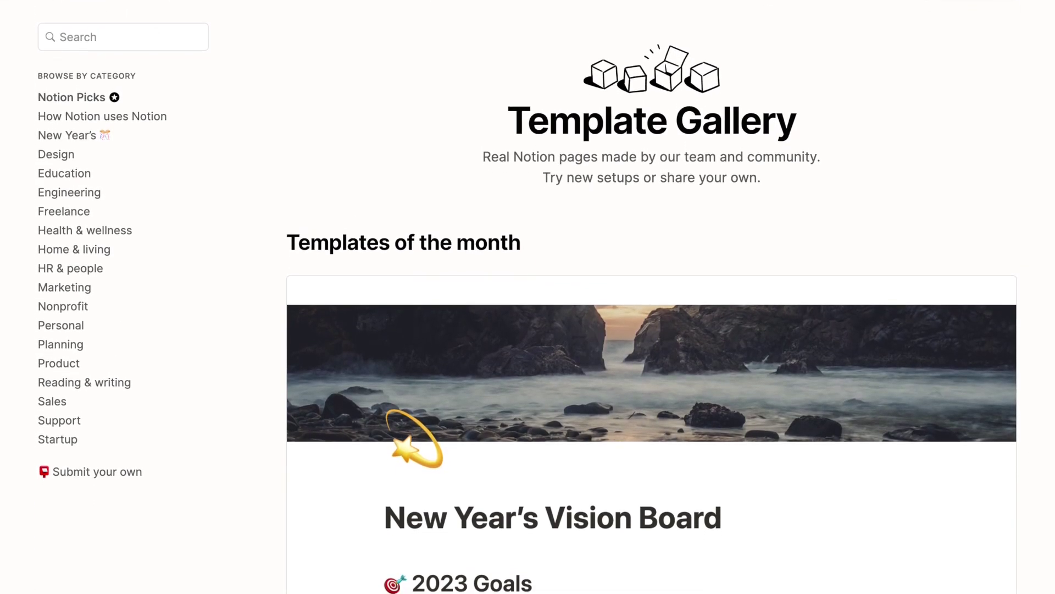
From My Courses, follow the VRA course link and open the (NEW) Video Ranking Academy product, then enter "vra" in the browser address.
{"action": "scroll", "coordinate": [651, 297], "scroll_direction": "up", "scroll_amount": 3}
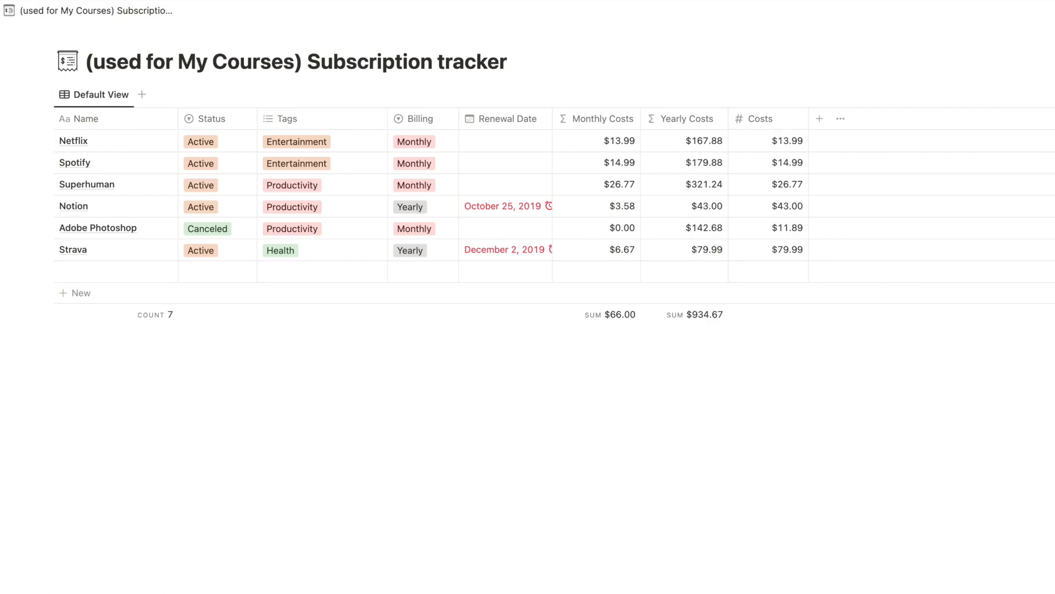
{"action": "key", "text": "super+bracketleft"}
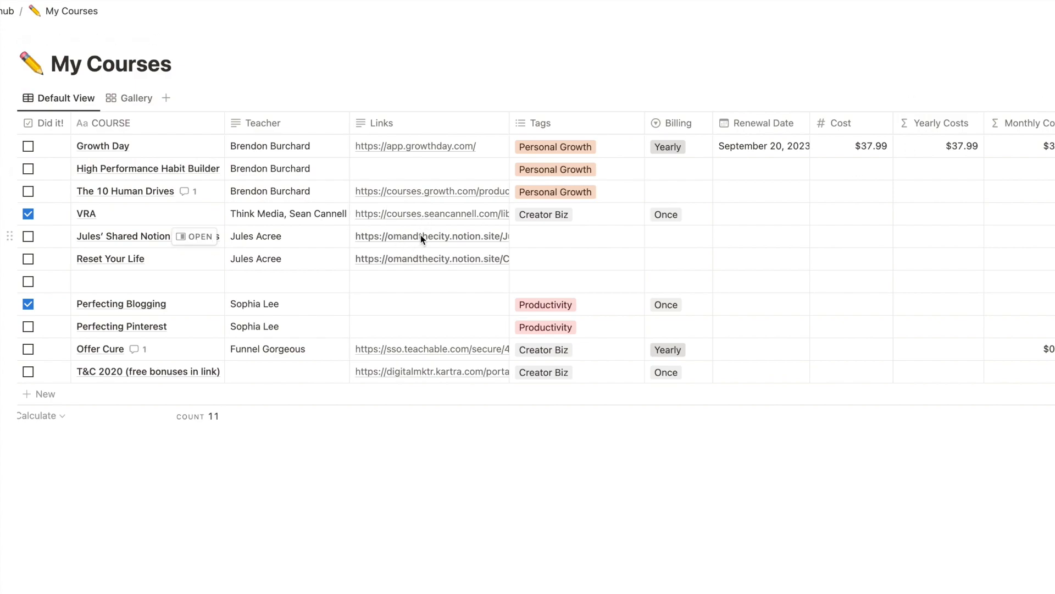
{"action": "left_click", "coordinate": [426, 218]}
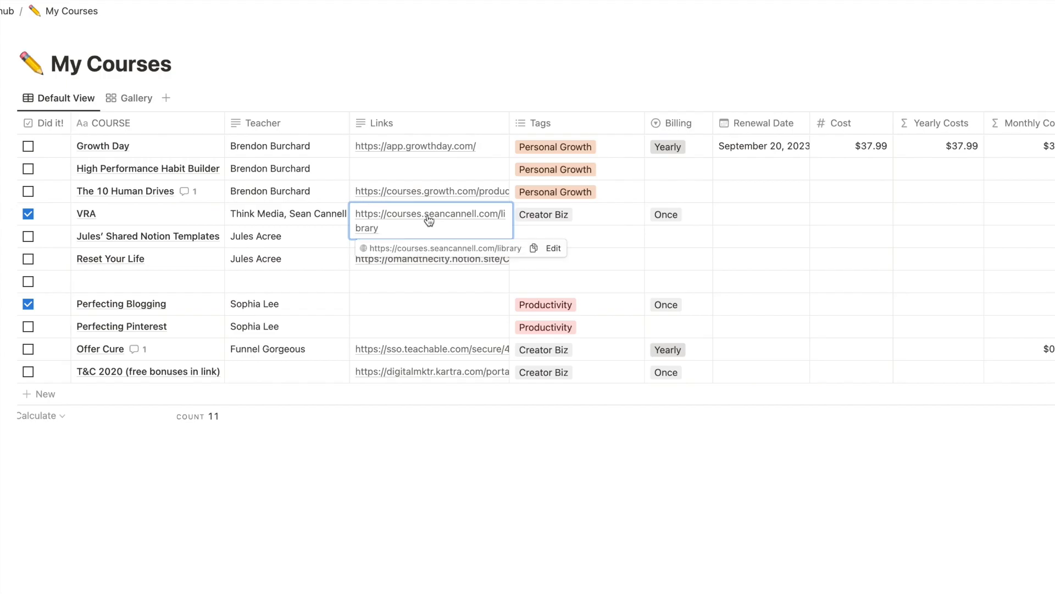
{"action": "left_click", "coordinate": [426, 220]}
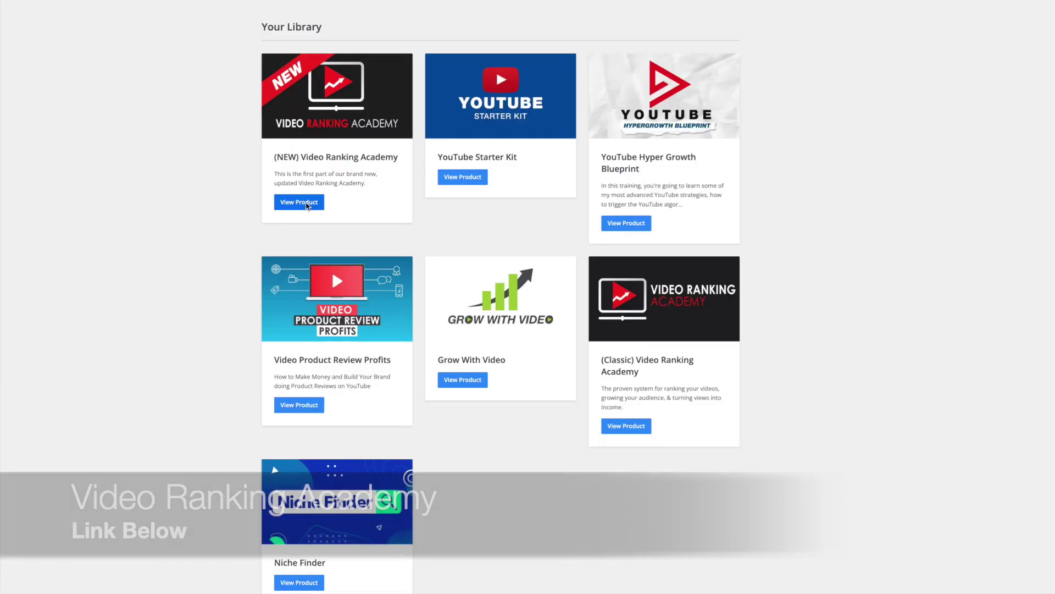
{"action": "left_click", "coordinate": [301, 204]}
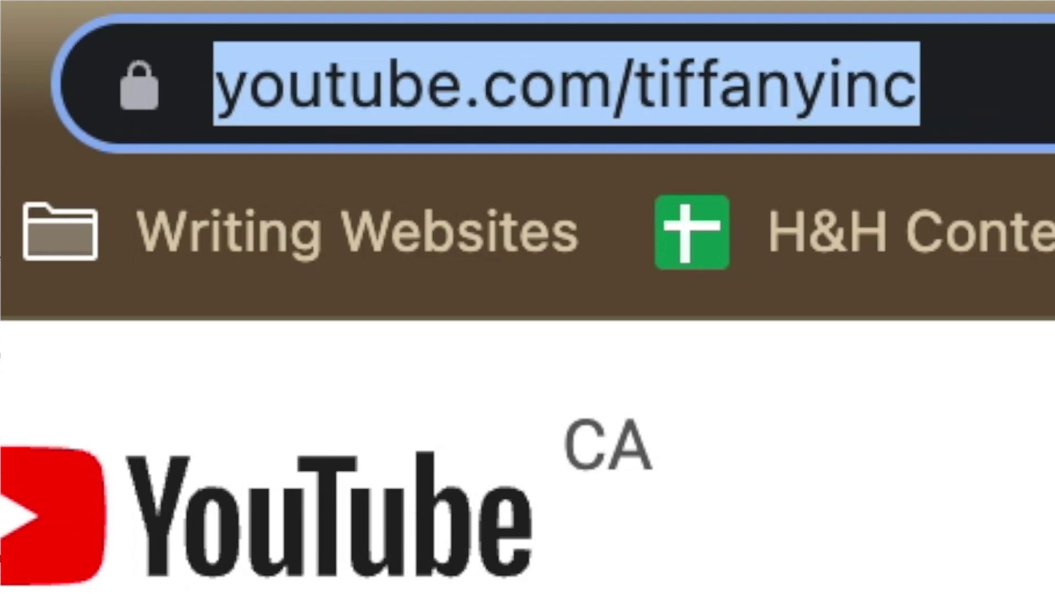
{"action": "type", "text": "vra"}
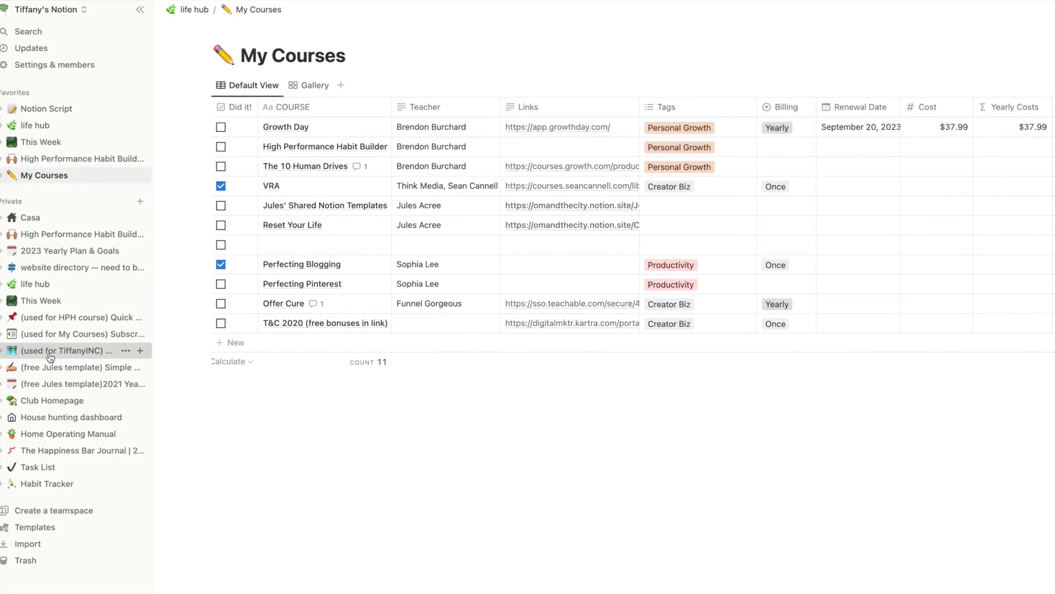
Open the page used for TiffanyINC videos and set the Status of Notion Goals for 2023 to Filming in INC Video Tracker.
{"action": "left_click", "coordinate": [50, 356]}
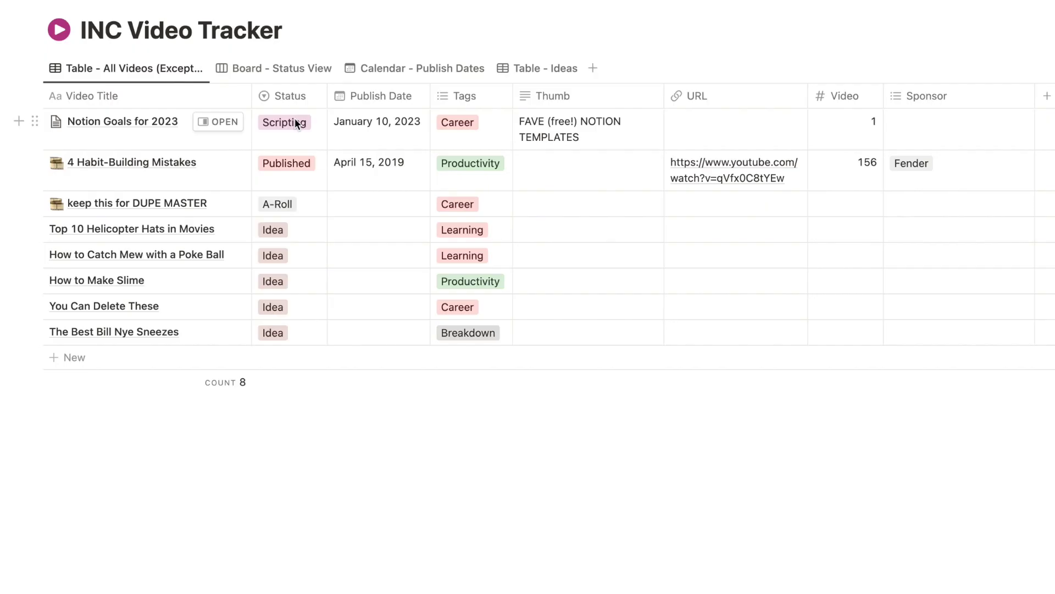
{"action": "left_click", "coordinate": [295, 122]}
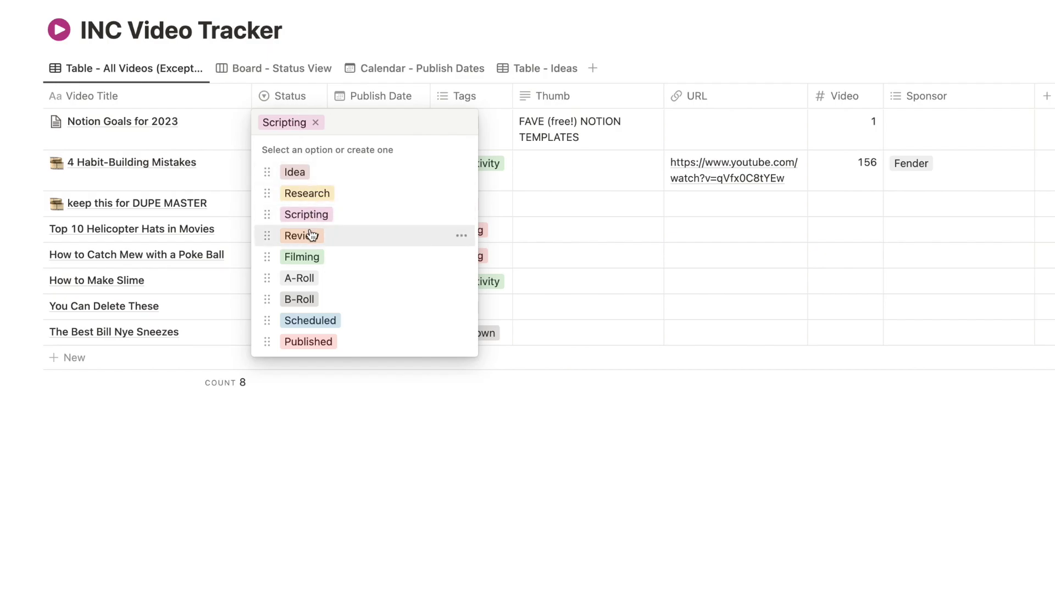
{"action": "left_click", "coordinate": [302, 256]}
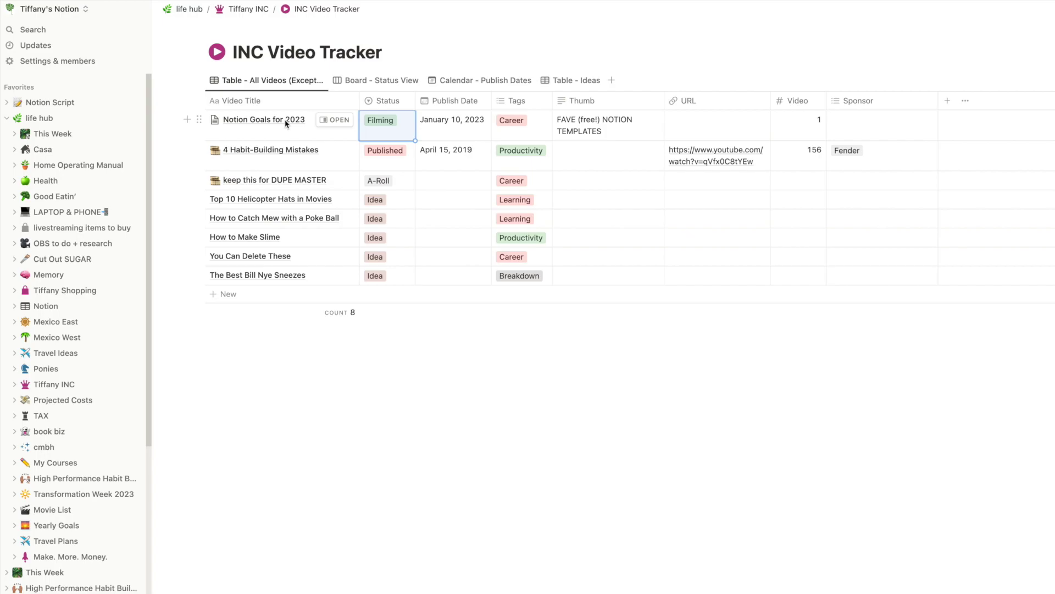
Open the Notion Goals for 2023 entry from INC Video Tracker and display it as a center peek.
{"action": "left_click", "coordinate": [322, 122]}
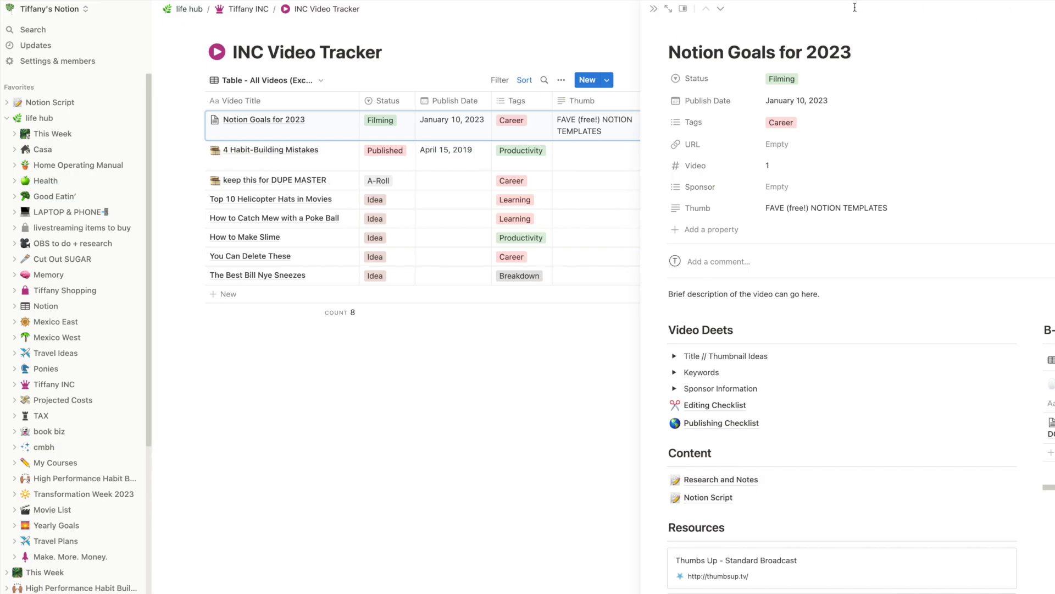
{"action": "left_click", "coordinate": [681, 11]}
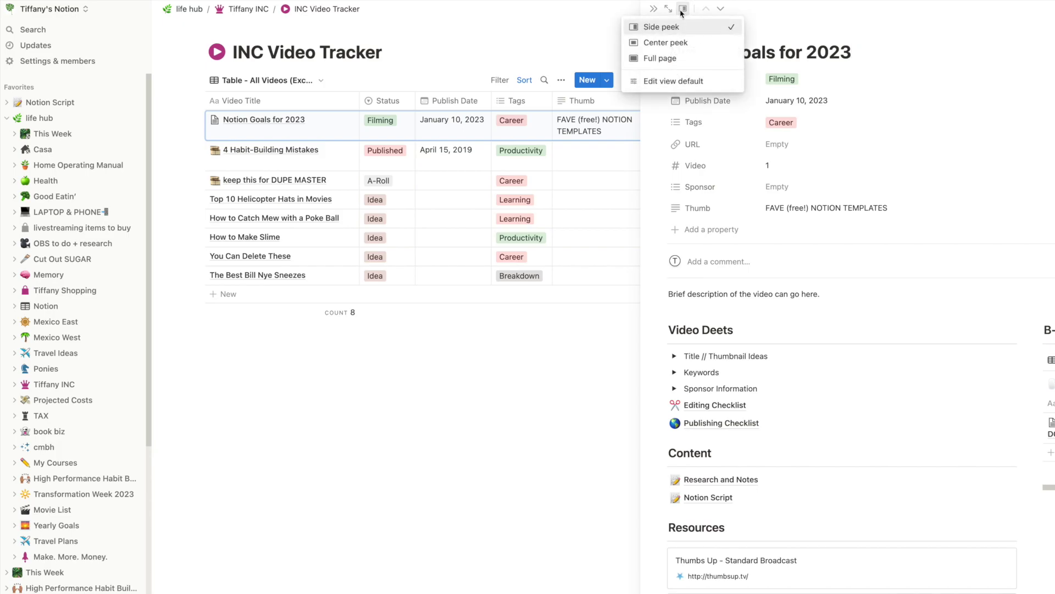
{"action": "left_click", "coordinate": [687, 43]}
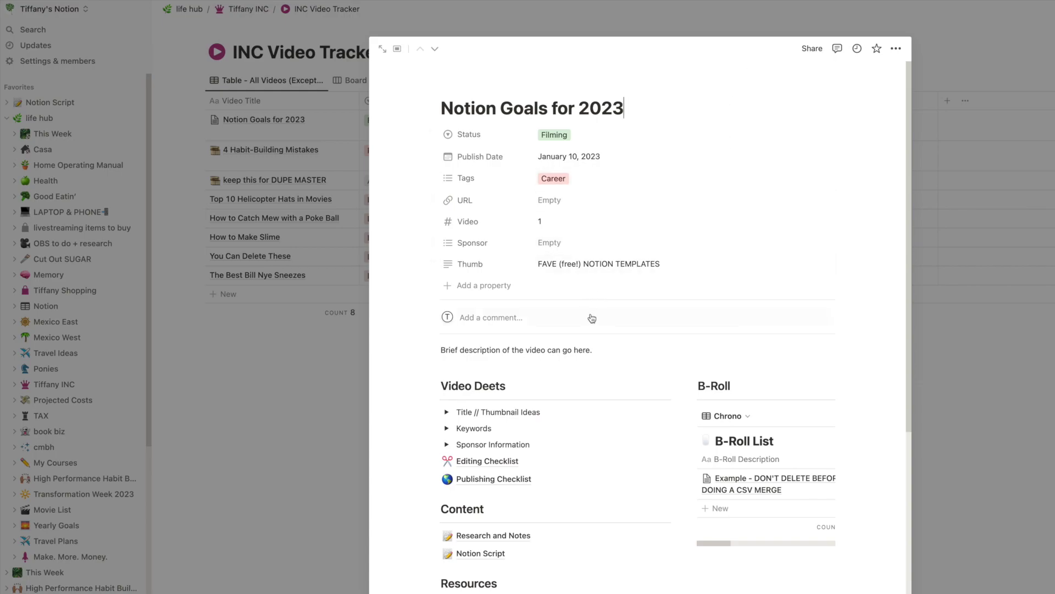
Review the Title // Thumbnail Ideas and Keywords toggles in Notion Goals for 2023 and look over the Content and Resources sections.
{"action": "left_click", "coordinate": [447, 412]}
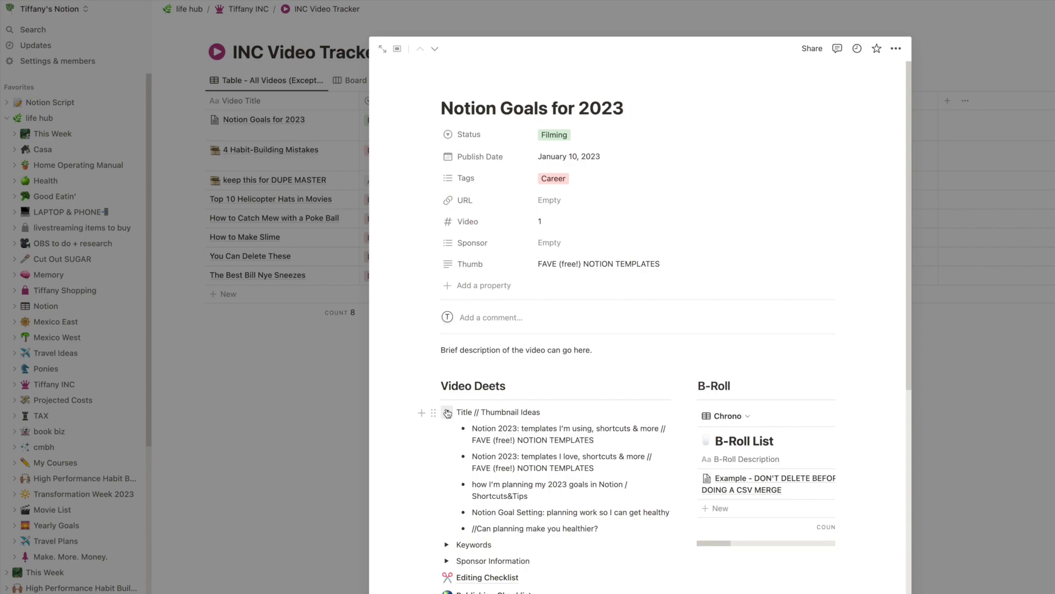
{"action": "left_click", "coordinate": [447, 428]}
{"action": "left_click", "coordinate": [447, 428]}
{"action": "scroll", "coordinate": [826, 422], "scroll_direction": "down", "scroll_amount": 4}
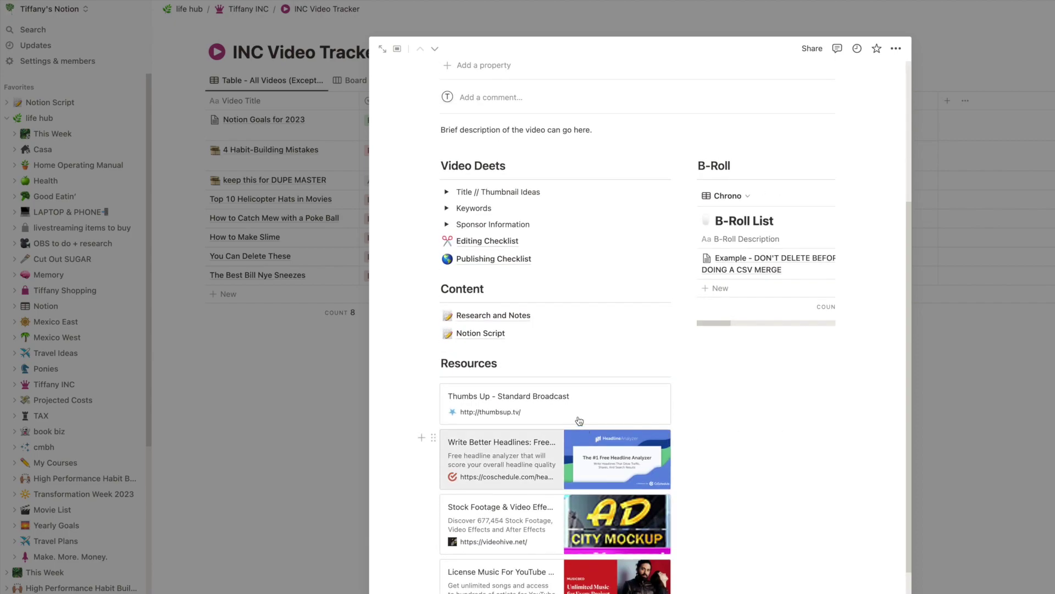
{"action": "scroll", "coordinate": [665, 438], "scroll_direction": "down", "scroll_amount": 2}
{"action": "scroll", "coordinate": [668, 438], "scroll_direction": "up", "scroll_amount": 4}
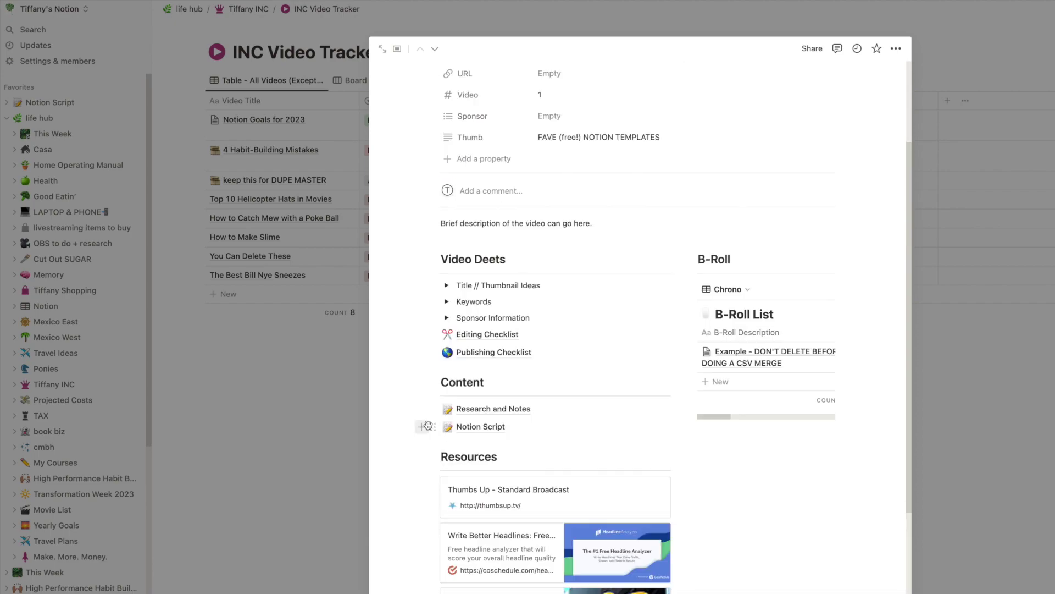
Read through the Publishing Checklist from the Video Deets section and return to the Notion Goals for 2023 page.
{"action": "left_click", "coordinate": [485, 352]}
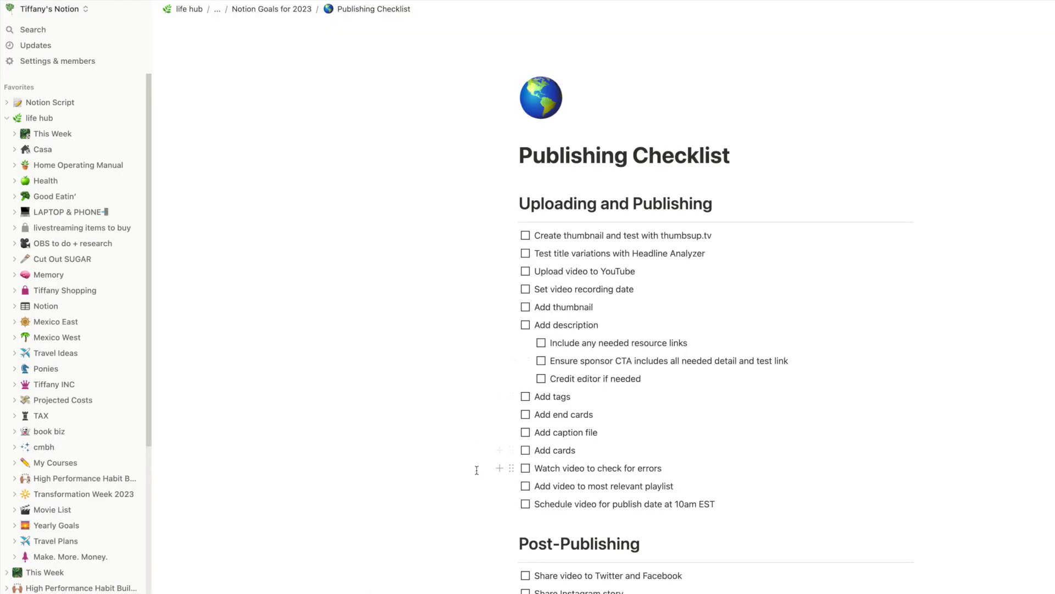
{"action": "scroll", "coordinate": [477, 470], "scroll_direction": "down", "scroll_amount": 3}
{"action": "scroll", "coordinate": [477, 470], "scroll_direction": "up", "scroll_amount": 3}
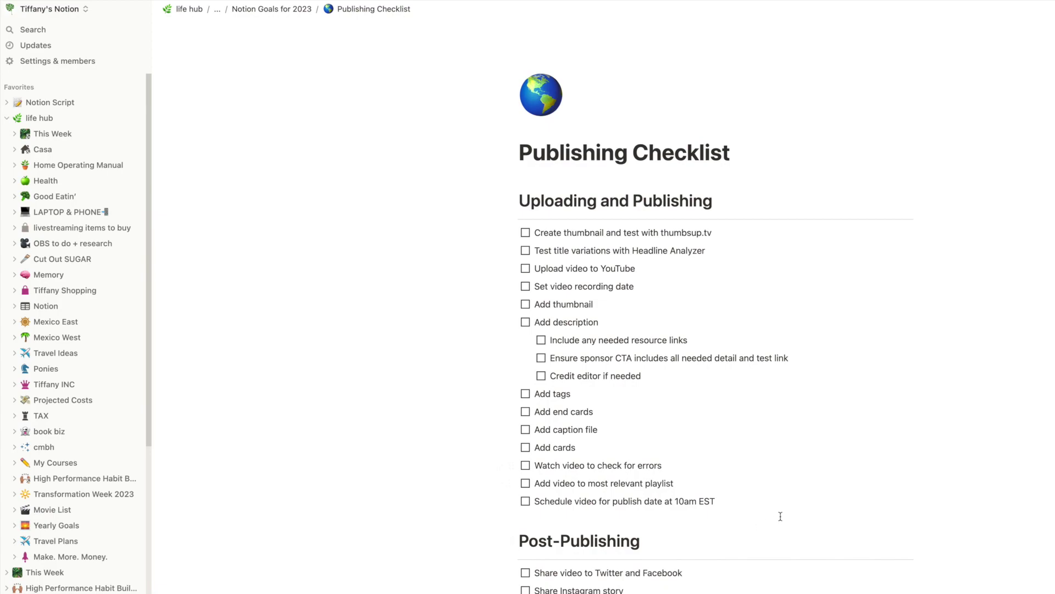
{"action": "left_click", "coordinate": [263, 9]}
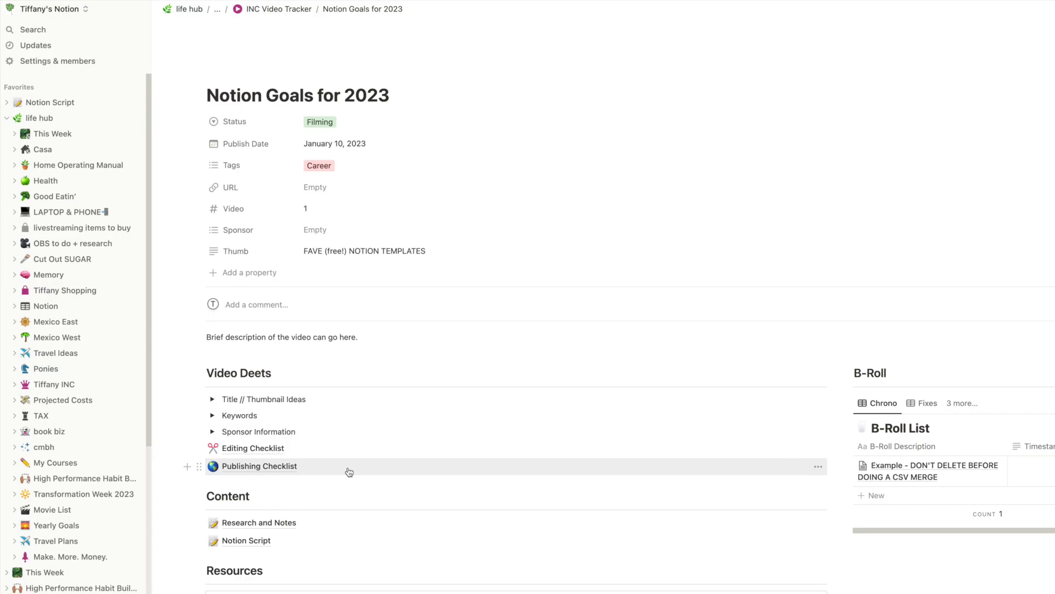
Open the Research and Notes page and highlight the line crediting the free template above the video-production link.
{"action": "left_click", "coordinate": [259, 522]}
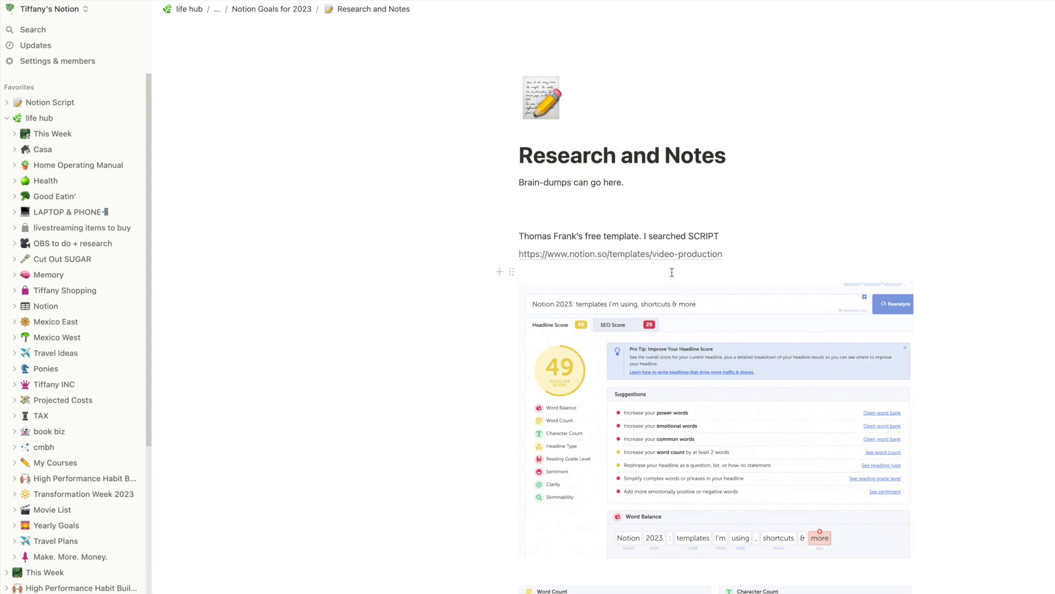
{"action": "left_click_drag", "start_coordinate": [520, 236], "coordinate": [737, 239]}
{"action": "left_click", "coordinate": [738, 238]}
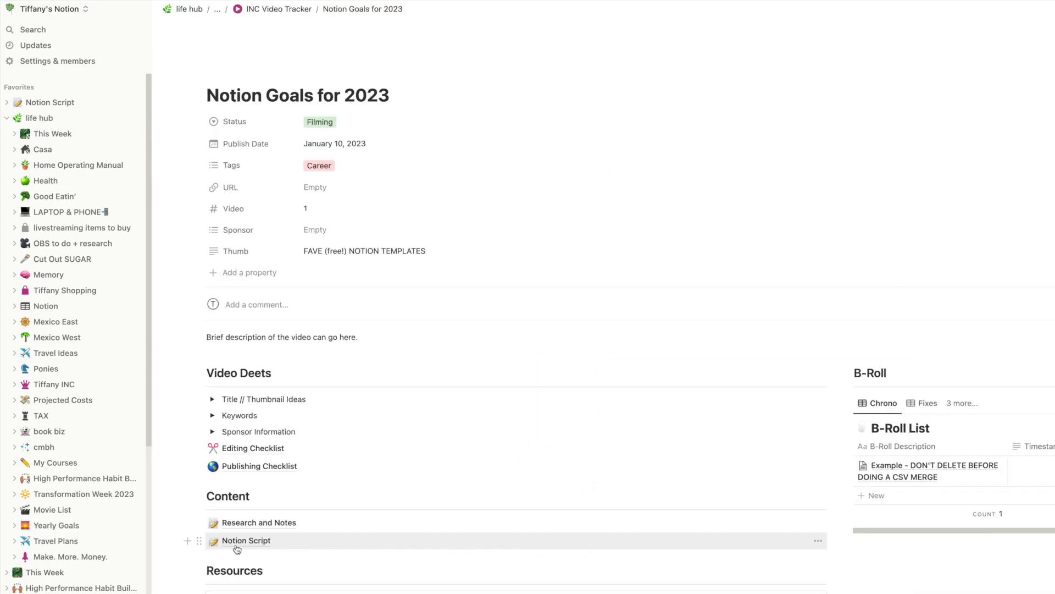
Open the Notion Script page from the Content section and skim the whole script from TEASER onward.
{"action": "left_click", "coordinate": [237, 546]}
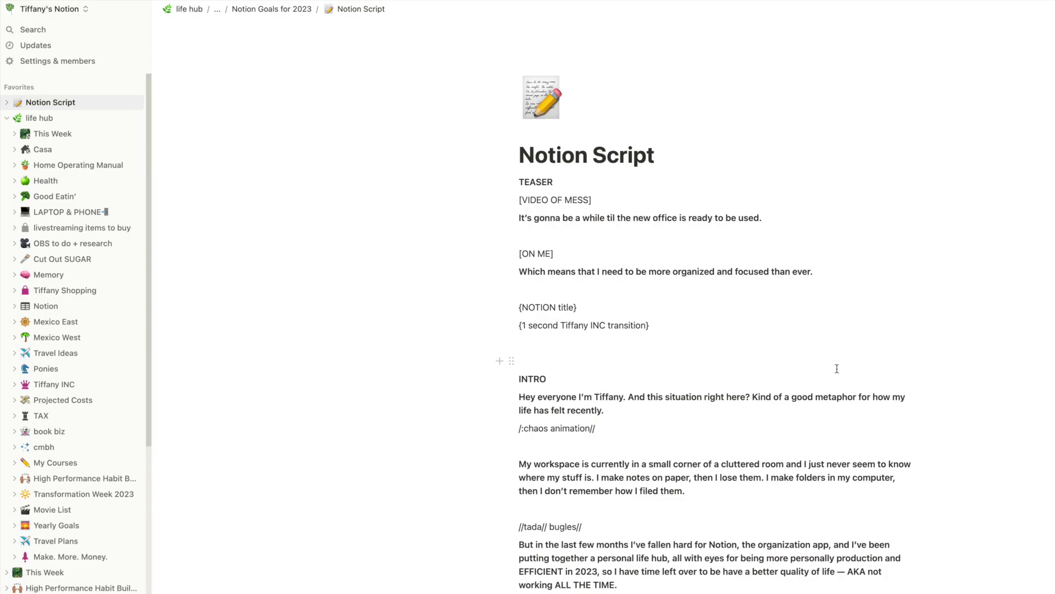
{"action": "scroll", "coordinate": [863, 368], "scroll_direction": "down", "scroll_amount": 15}
{"action": "scroll", "coordinate": [836, 368], "scroll_direction": "up", "scroll_amount": 15}
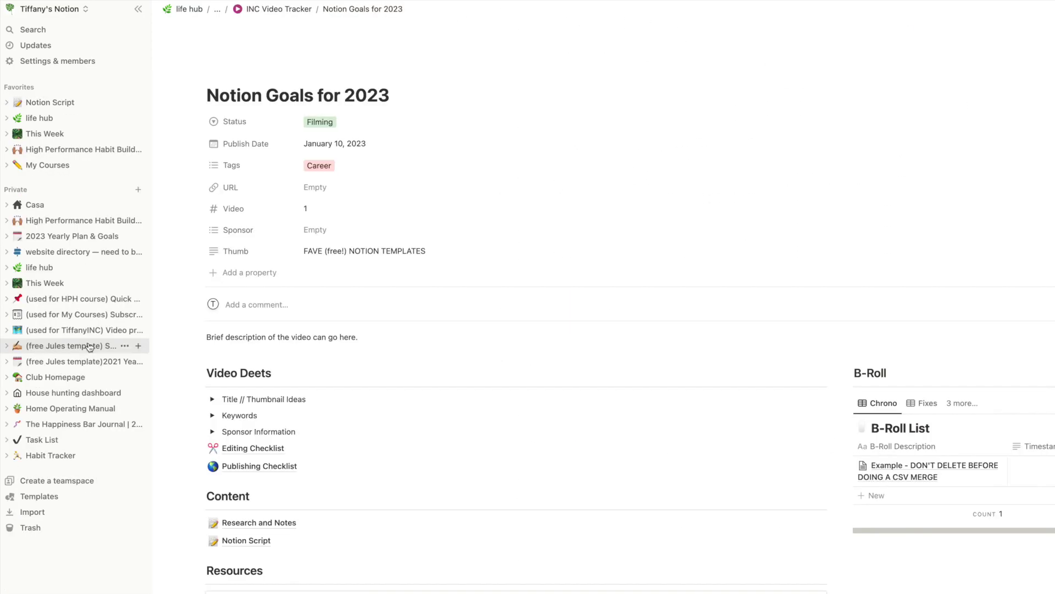
In the Simple Content Planner template, open the "Notion Tour | How I Organize My Life" entry and choose the Default font style.
{"action": "left_click", "coordinate": [90, 345]}
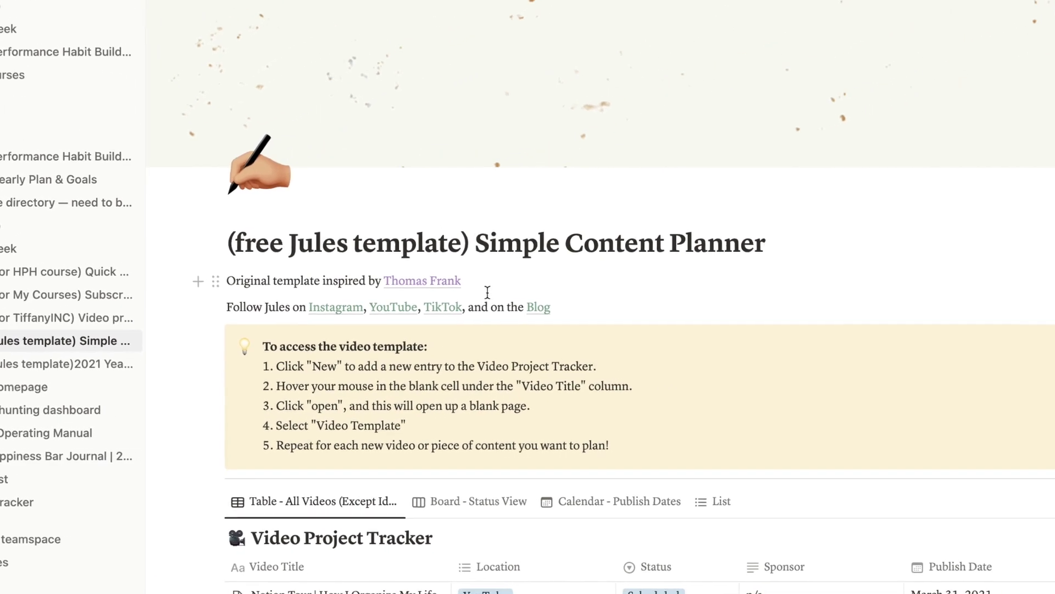
{"action": "mouse_move", "coordinate": [426, 285]}
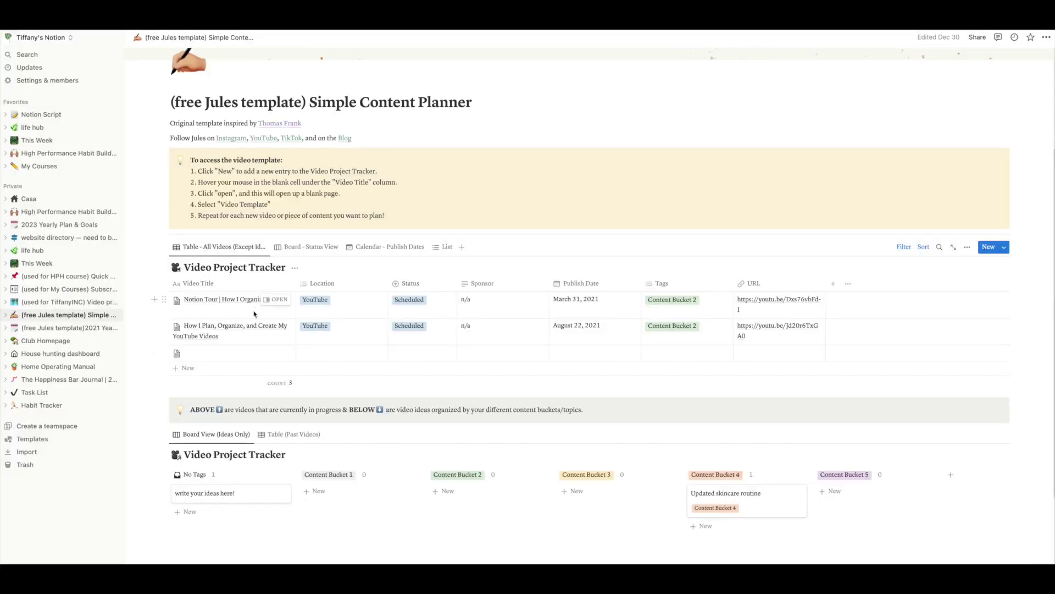
{"action": "left_click", "coordinate": [276, 299]}
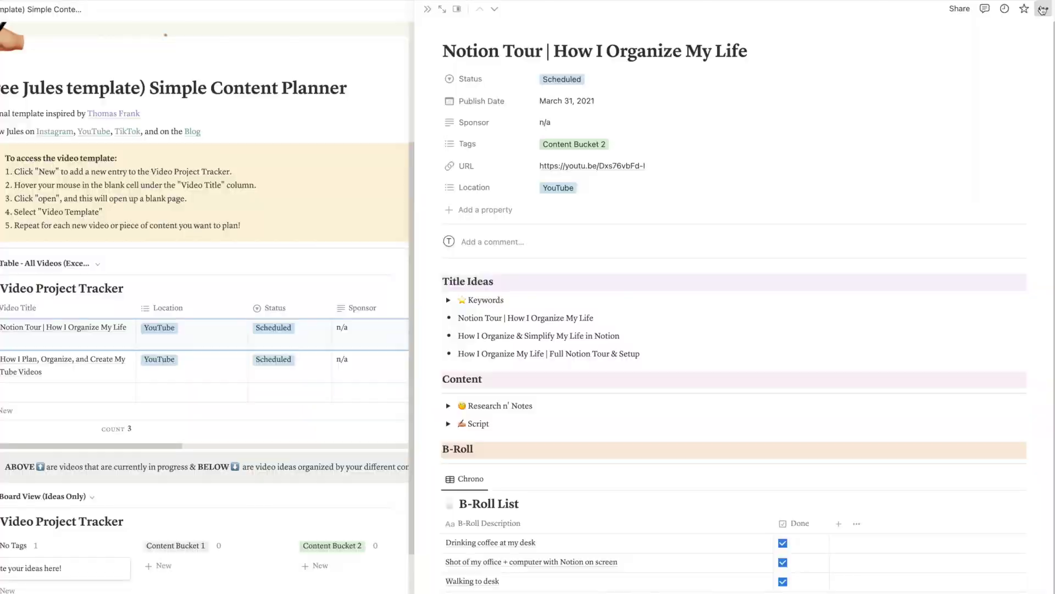
{"action": "left_click", "coordinate": [1045, 37]}
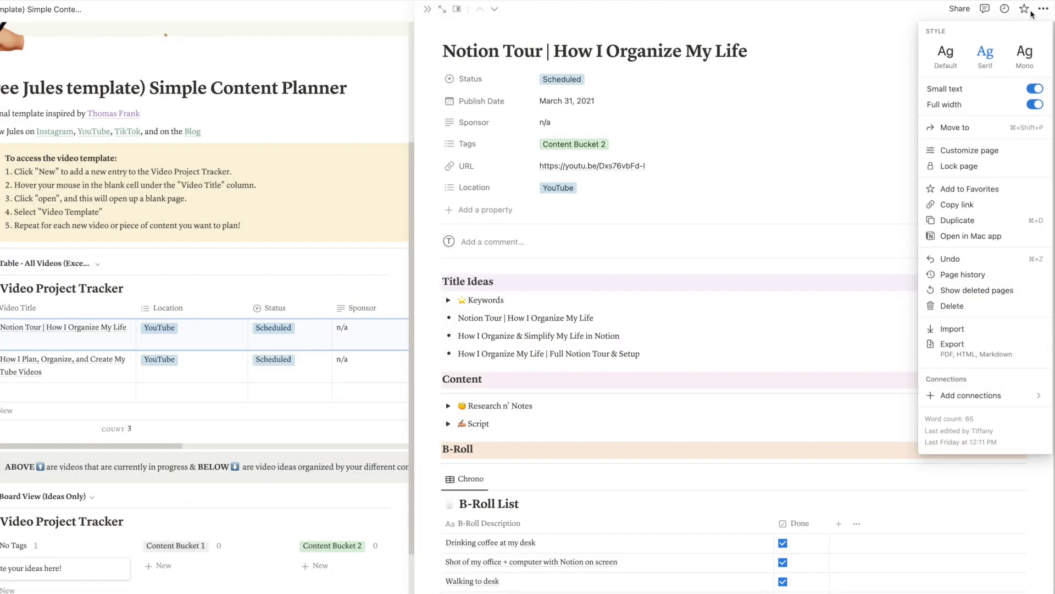
{"action": "left_click", "coordinate": [954, 55]}
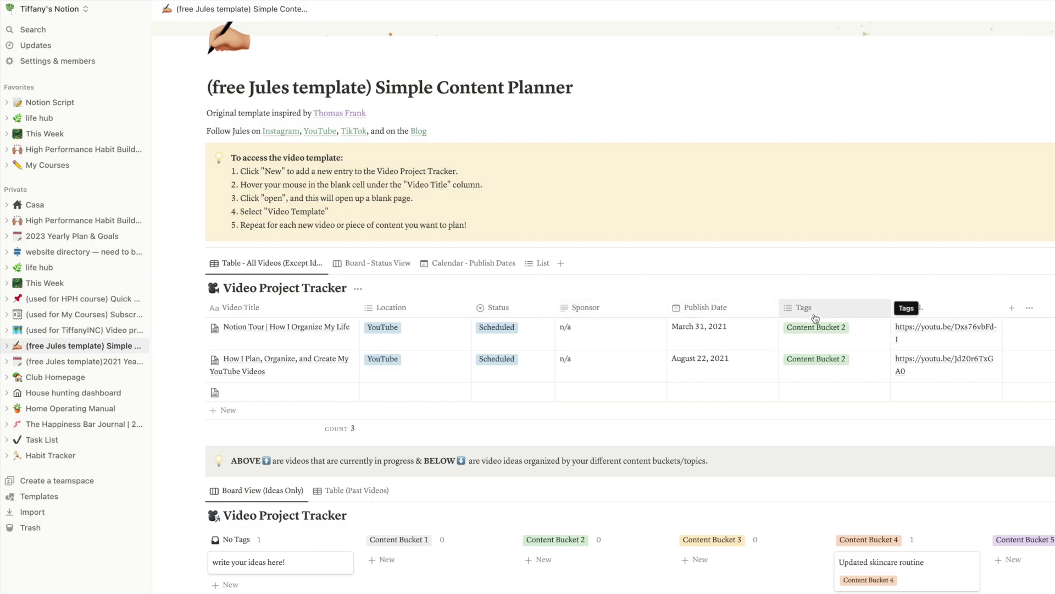
Check the property options of the Location, Status and Tags columns in the Video Project Tracker.
{"action": "left_click", "coordinate": [385, 307]}
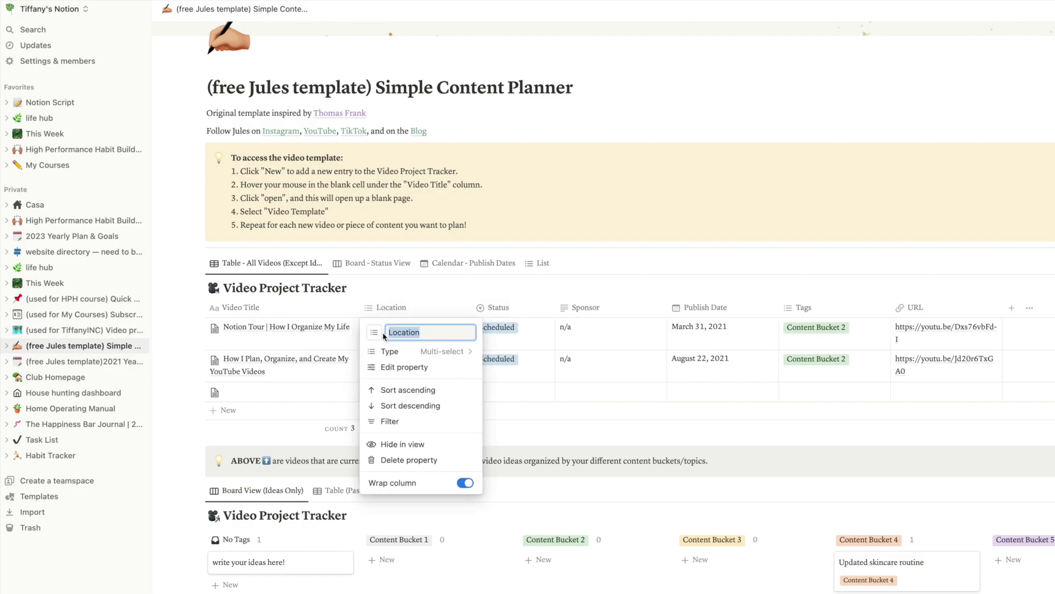
{"action": "left_click", "coordinate": [425, 309]}
{"action": "left_click", "coordinate": [493, 312]}
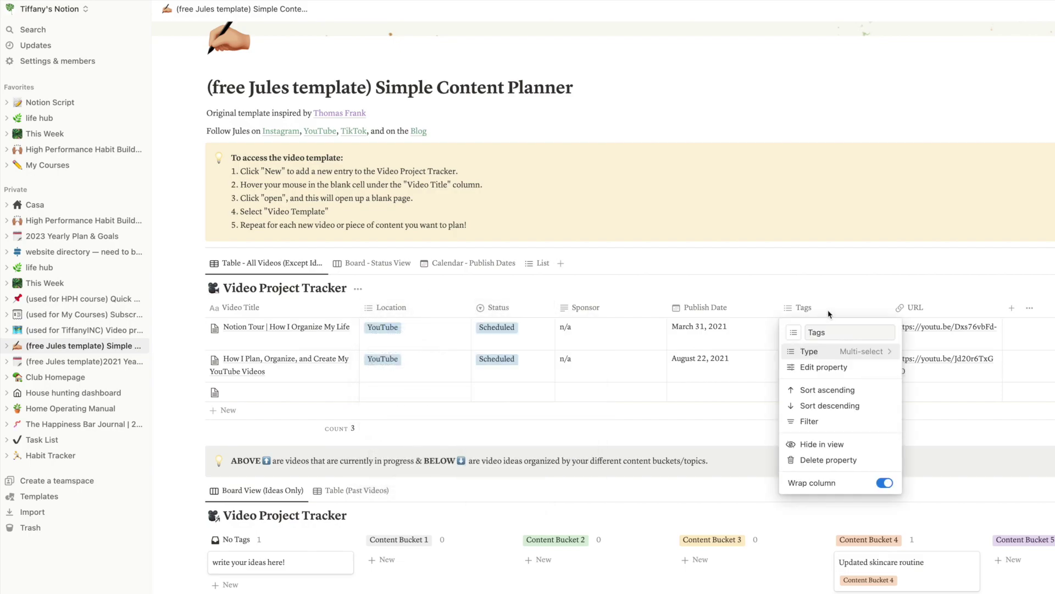
{"action": "left_click", "coordinate": [830, 308]}
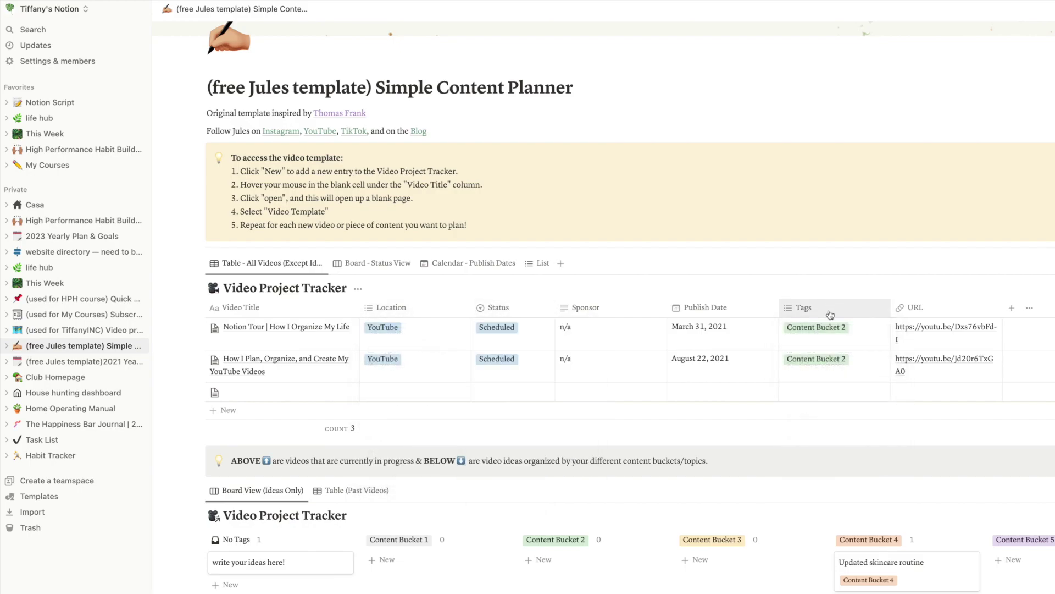
Add the Content Bucket 1 tag to the "Notion Tour | How I Organize My Life" row and rename that tag option Insta.
{"action": "left_click", "coordinate": [828, 330]}
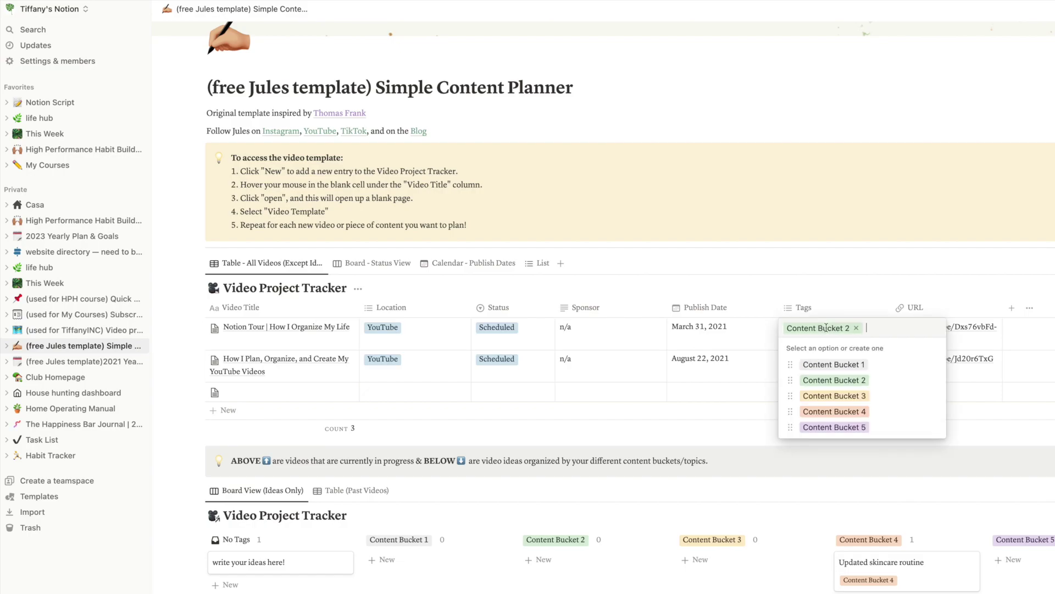
{"action": "left_click", "coordinate": [834, 364]}
{"action": "left_click", "coordinate": [933, 379]}
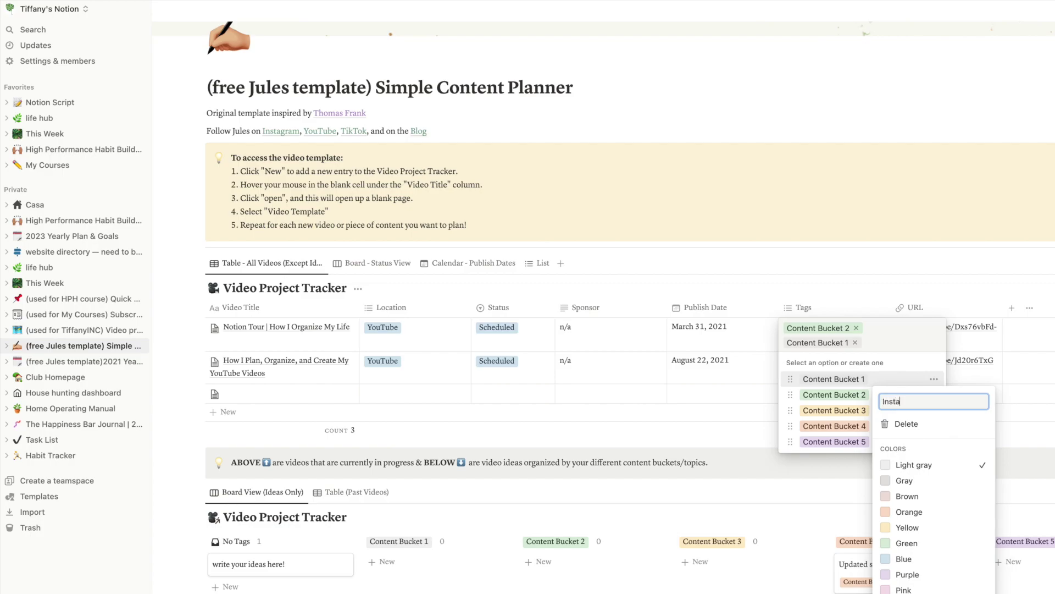
{"action": "key", "text": "Escape"}
Rename the Content Bucket 2 tag option TikTok and narrow the Tags column of the Video Project Tracker.
{"action": "left_click", "coordinate": [934, 380]}
{"action": "type", "text": "TikTok"}
{"action": "key", "text": "Escape"}
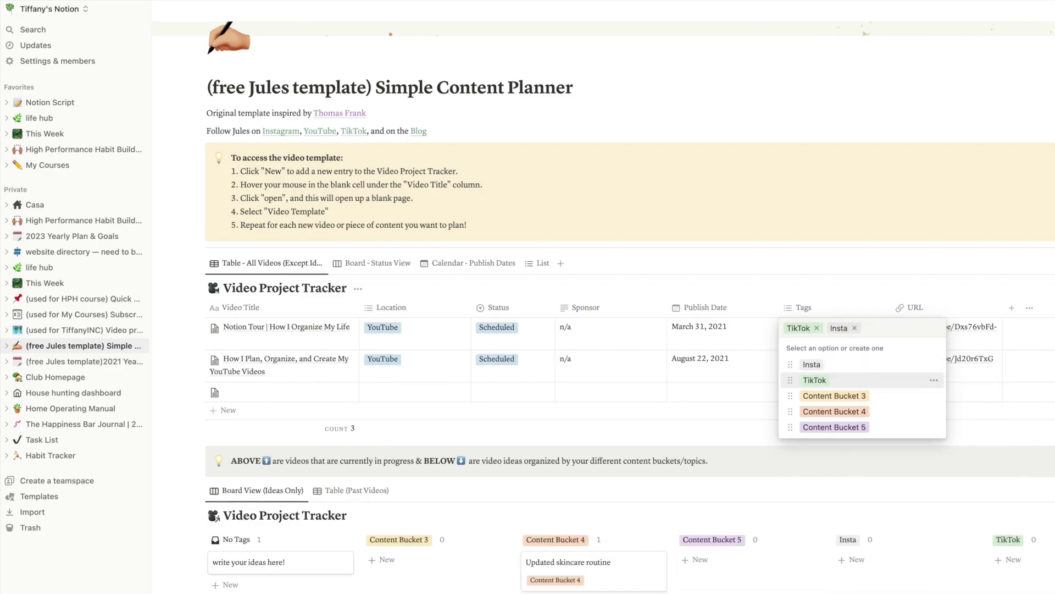
{"action": "key", "text": "Escape"}
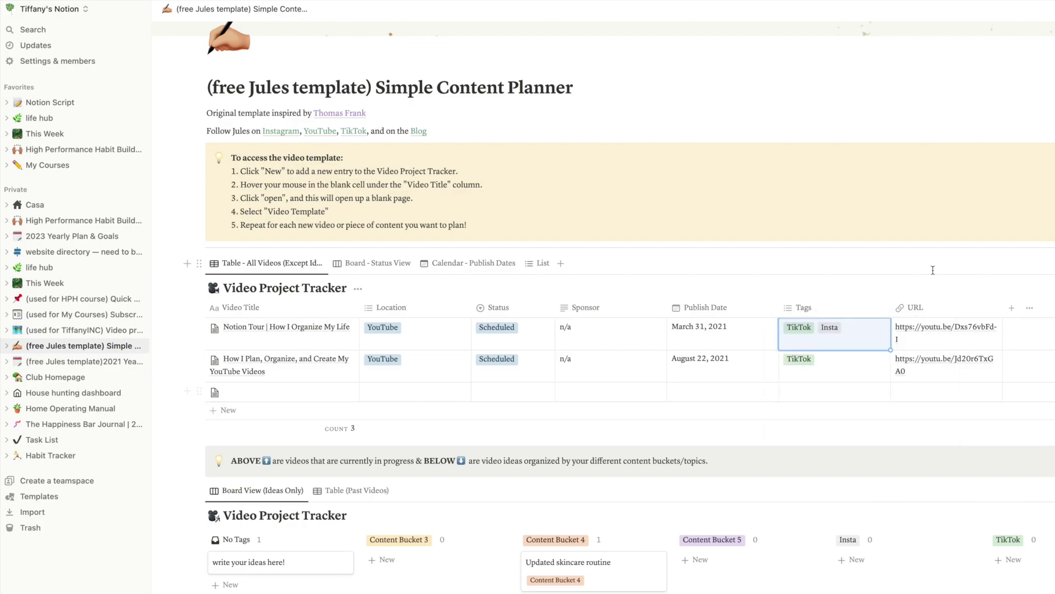
{"action": "left_click_drag", "start_coordinate": [888, 311], "coordinate": [845, 312]}
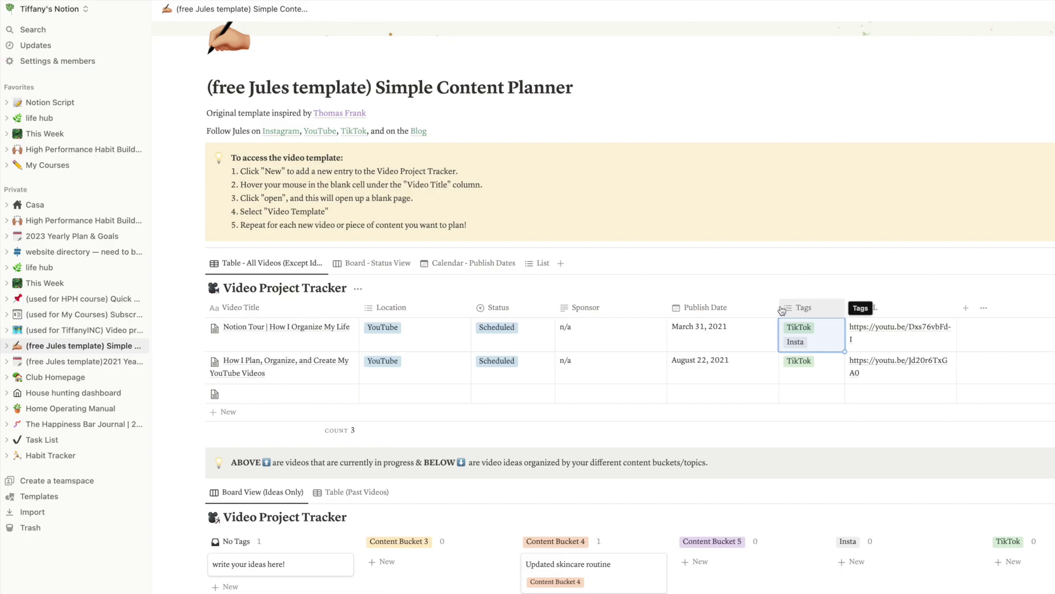
Narrow the Publish Date and Sponsor columns of the Video Project Tracker.
{"action": "left_click_drag", "start_coordinate": [779, 306], "coordinate": [738, 307]}
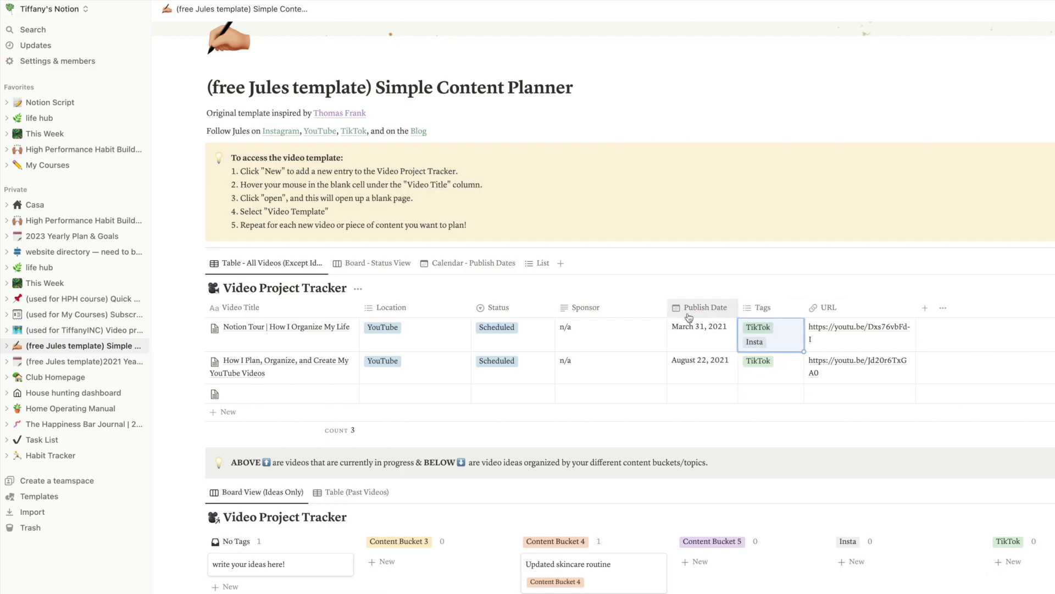
{"action": "left_click_drag", "start_coordinate": [665, 311], "coordinate": [617, 309]}
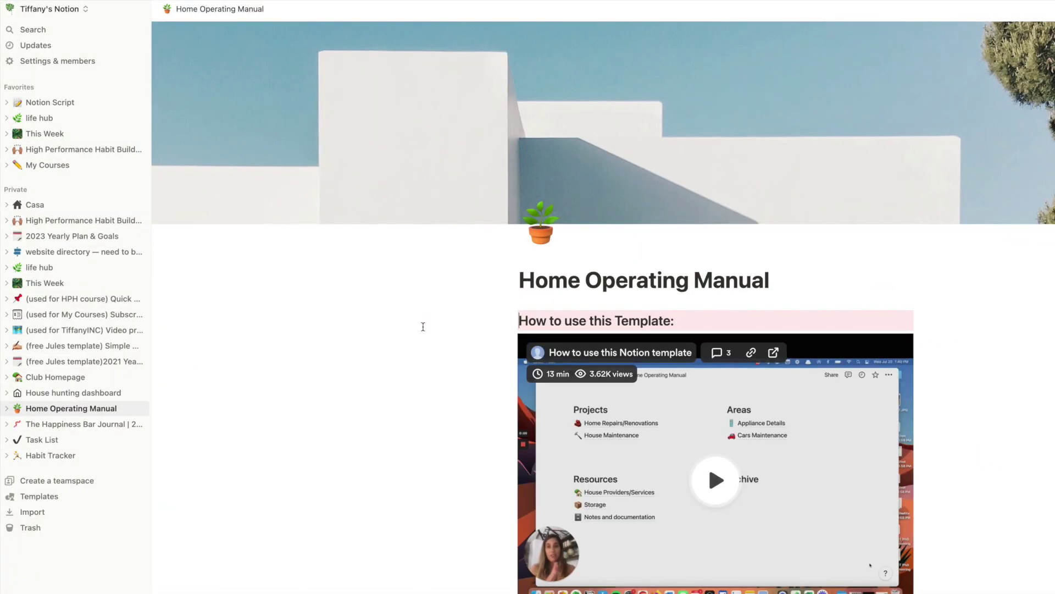
Look through the Home Operating Manual page, from the how-to video and Key Points to Projects, Areas, Resources and Archive.
{"action": "scroll", "coordinate": [423, 327], "scroll_direction": "down", "scroll_amount": 7}
{"action": "scroll", "coordinate": [424, 326], "scroll_direction": "down", "scroll_amount": 5}
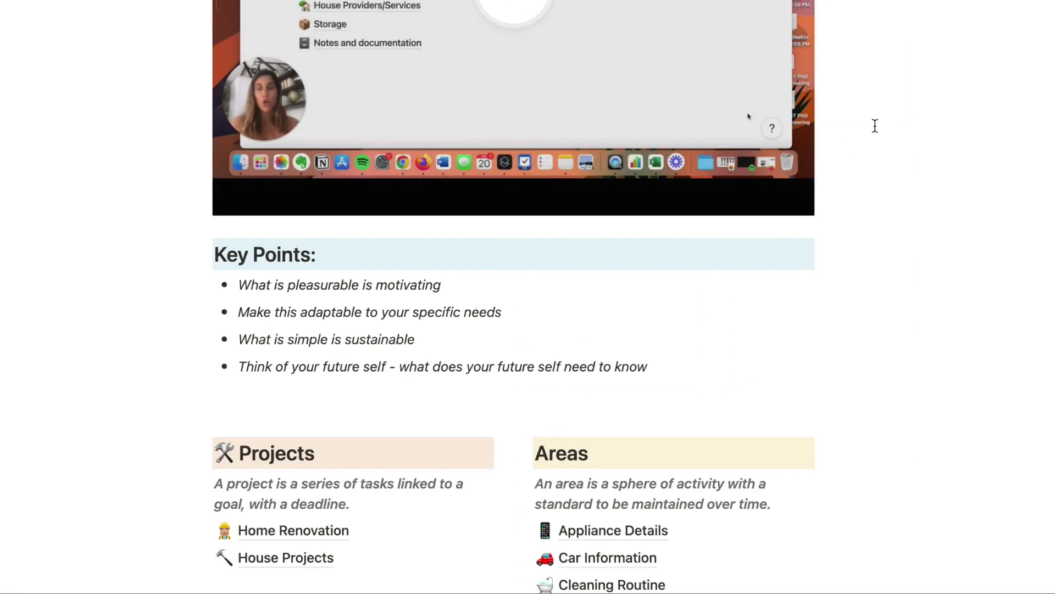
{"action": "scroll", "coordinate": [972, 95], "scroll_direction": "down", "scroll_amount": 3}
{"action": "scroll", "coordinate": [926, 95], "scroll_direction": "down", "scroll_amount": 3}
{"action": "scroll", "coordinate": [928, 95], "scroll_direction": "down", "scroll_amount": 4}
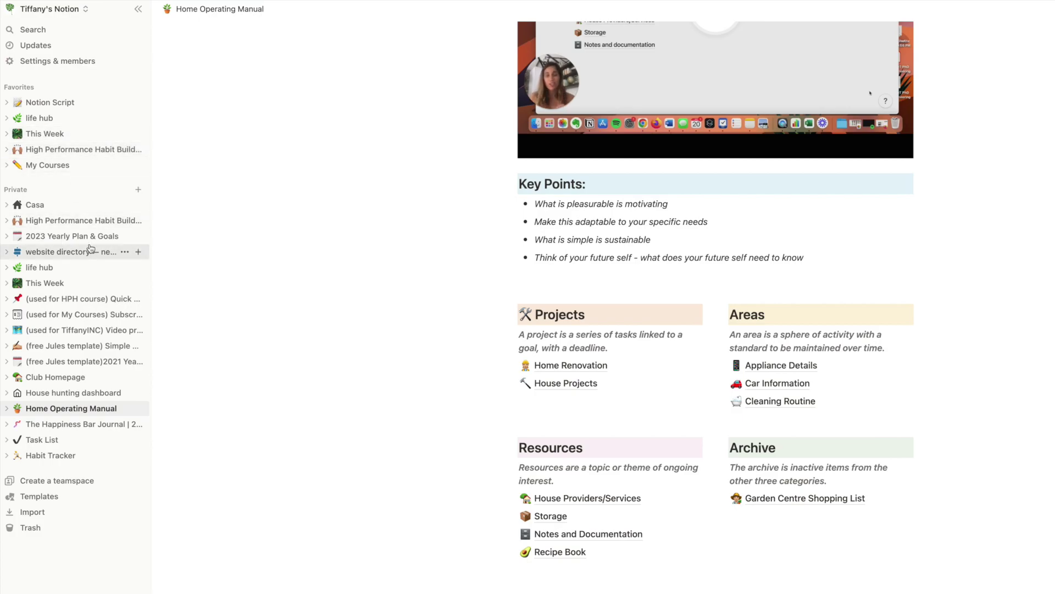
Open the Casa page and replace its cover with the green succulents photo from an Unsplash search for foliage.
{"action": "left_click", "coordinate": [34, 205]}
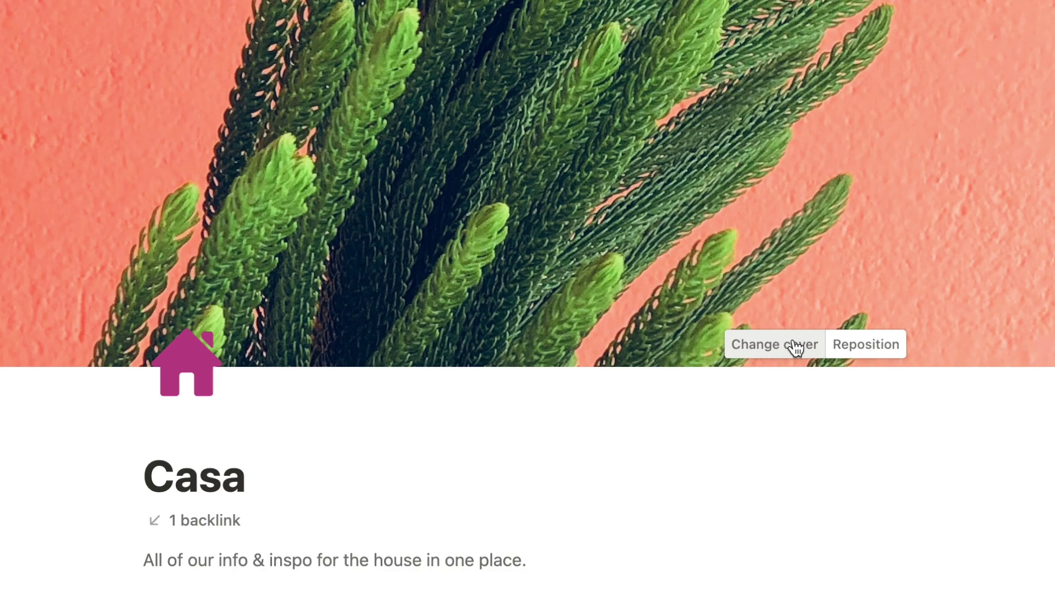
{"action": "left_click", "coordinate": [796, 345]}
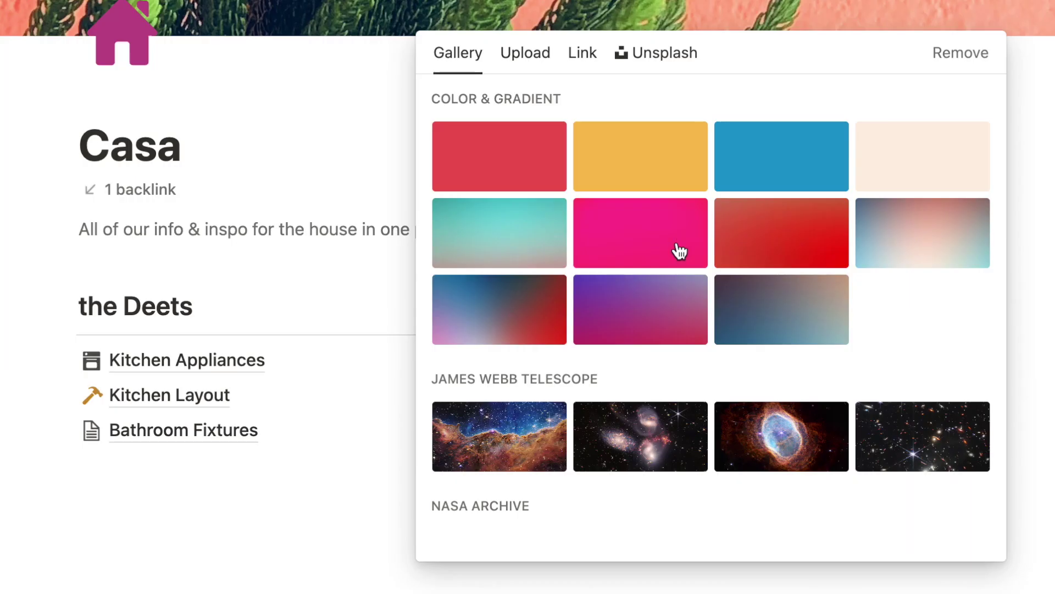
{"action": "scroll", "coordinate": [740, 579], "scroll_direction": "down", "scroll_amount": 10}
{"action": "left_click", "coordinate": [657, 58]}
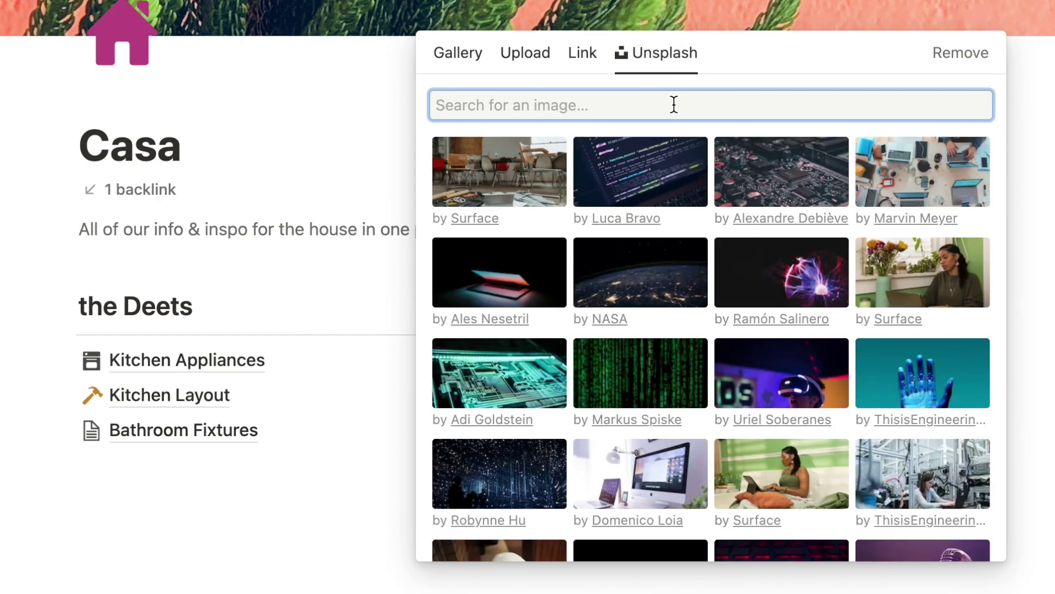
{"action": "type", "text": "foliage"}
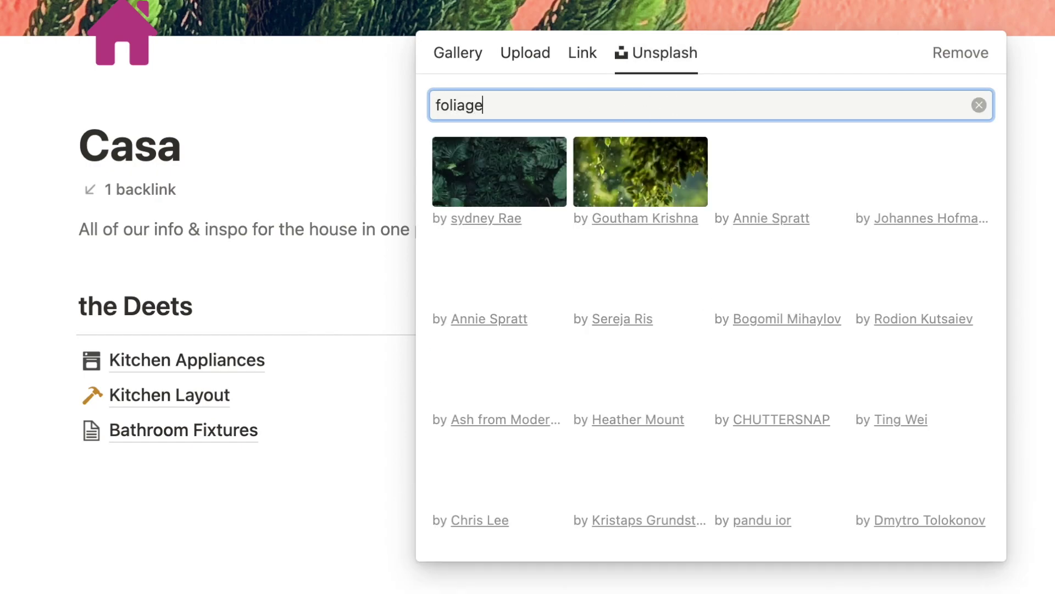
{"action": "scroll", "coordinate": [525, 390], "scroll_direction": "down", "scroll_amount": 2}
{"action": "scroll", "coordinate": [523, 390], "scroll_direction": "down", "scroll_amount": 6}
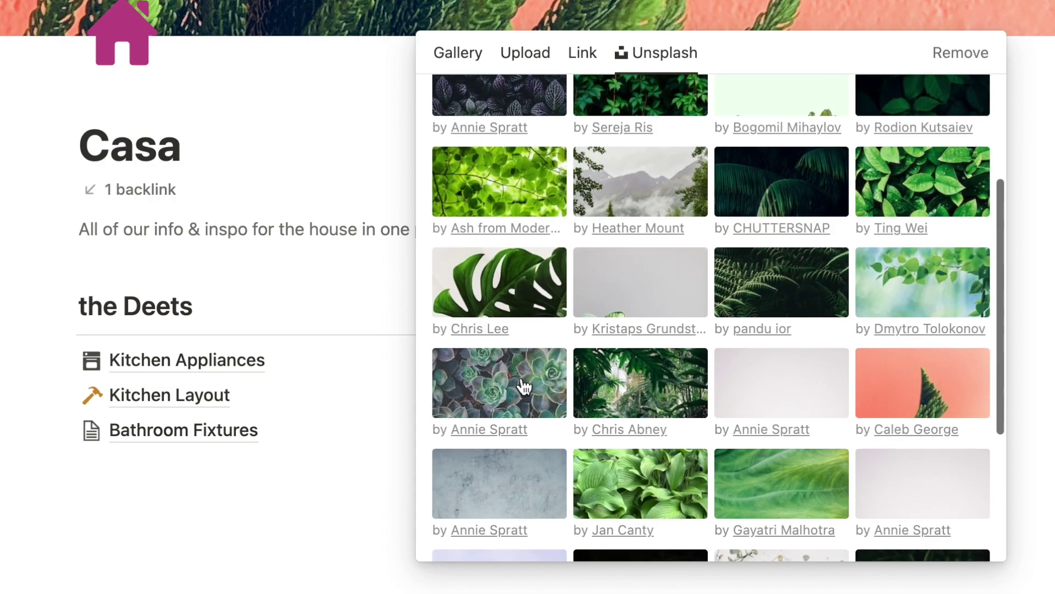
{"action": "scroll", "coordinate": [523, 380], "scroll_direction": "up", "scroll_amount": 8}
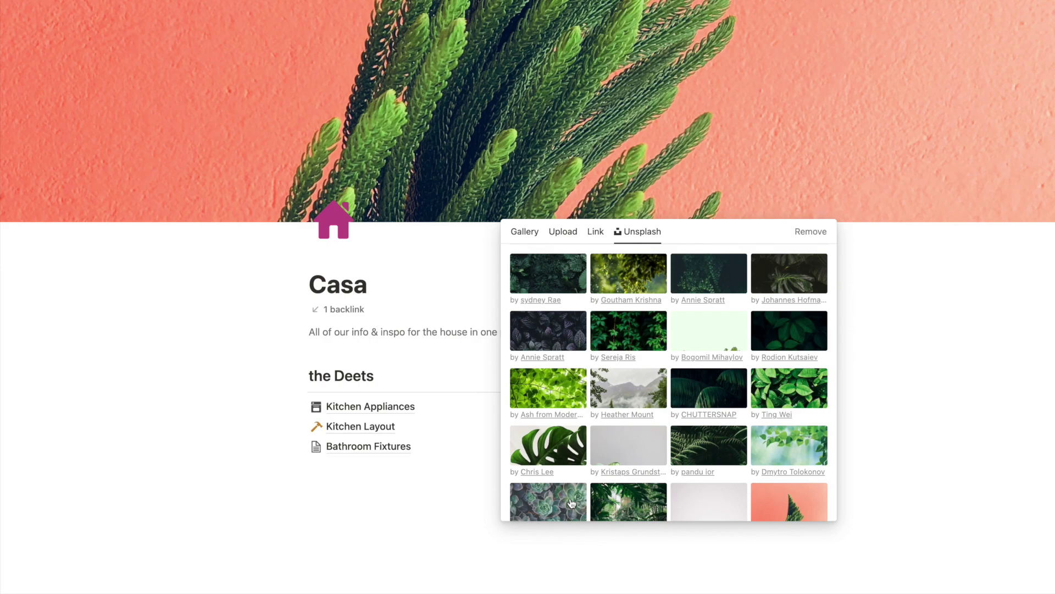
{"action": "left_click", "coordinate": [572, 503]}
{"action": "left_click", "coordinate": [370, 236]}
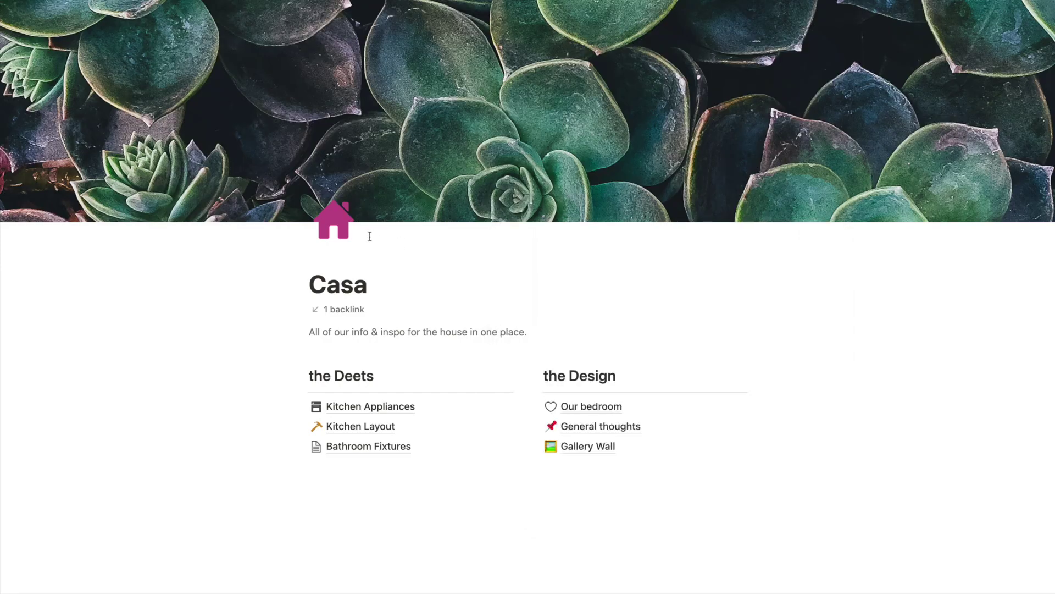
Try to change the Casa page icon to a blue house, searching the icon set for house.
{"action": "left_click", "coordinate": [341, 226]}
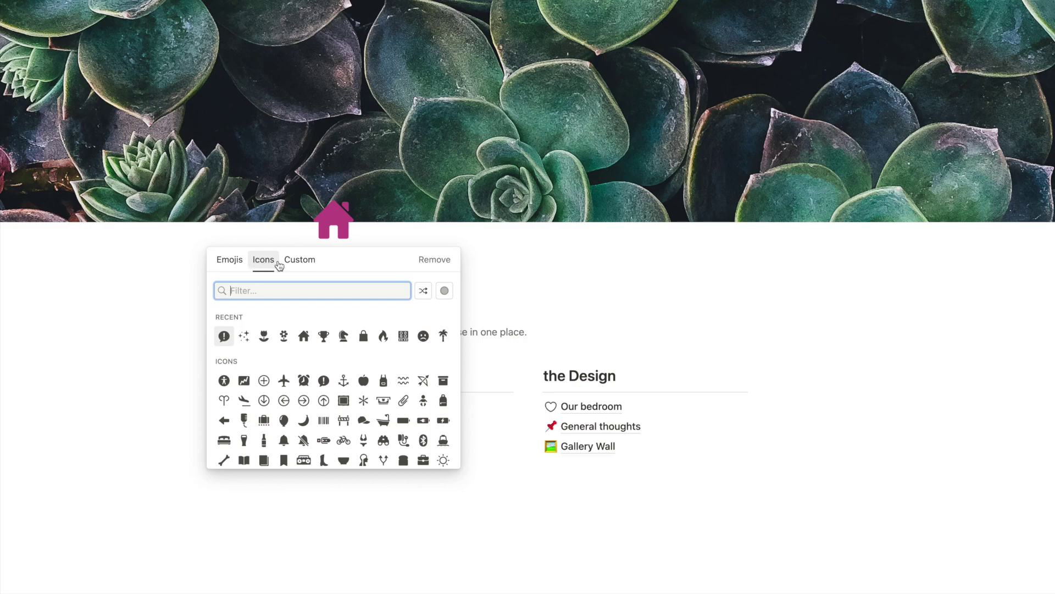
{"action": "left_click", "coordinate": [270, 294]}
{"action": "type", "text": "house"}
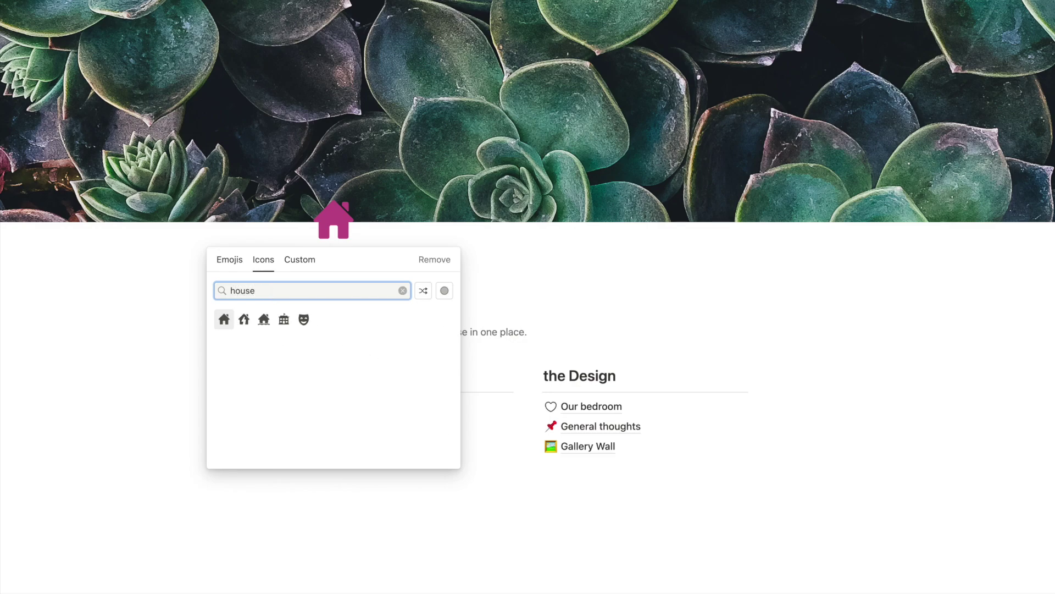
{"action": "left_click", "coordinate": [224, 320]}
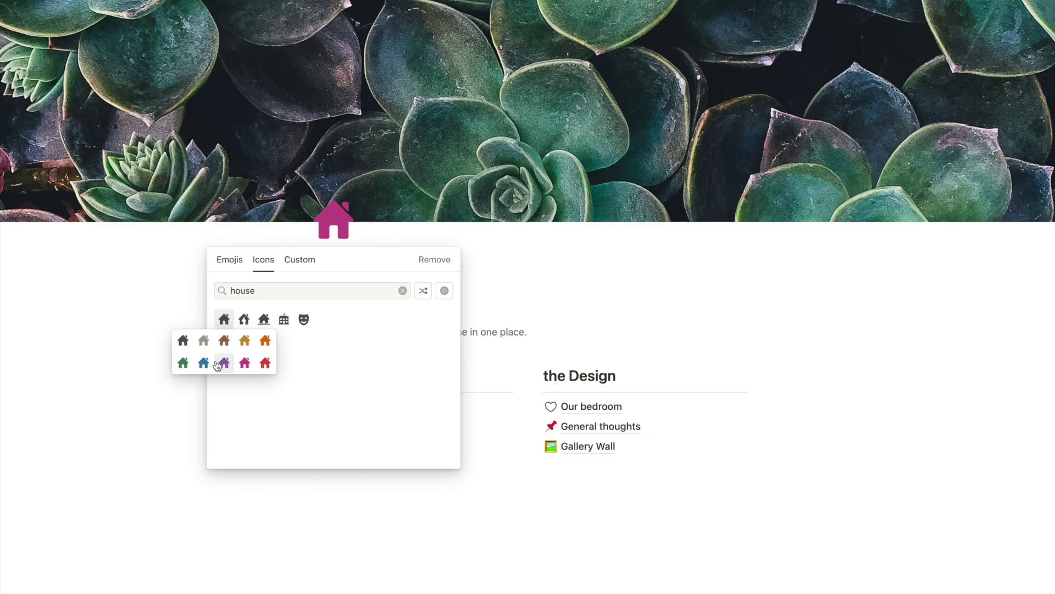
{"action": "left_click", "coordinate": [205, 364]}
{"action": "left_click", "coordinate": [404, 526]}
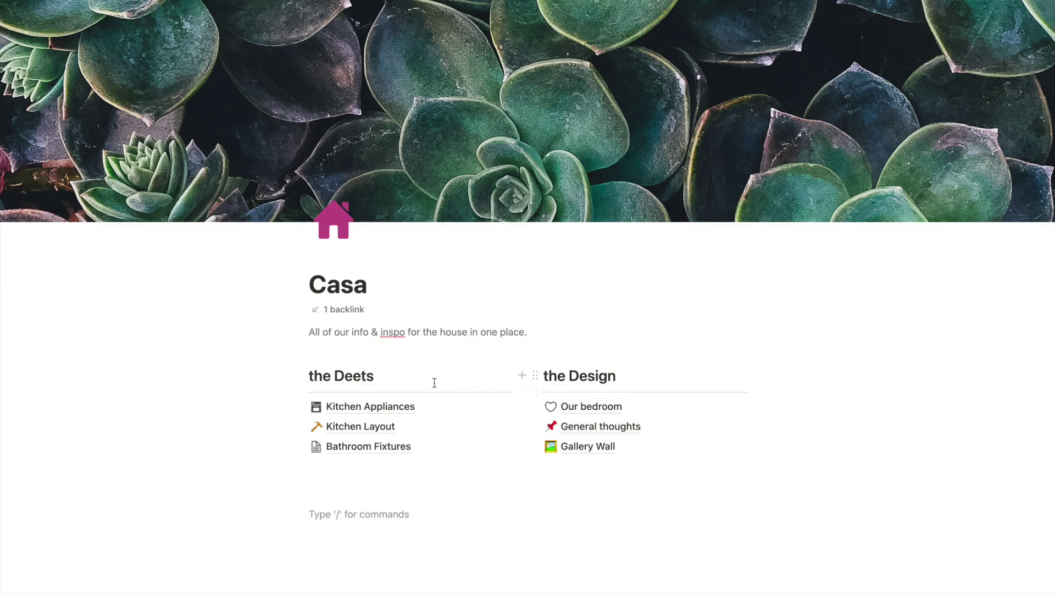
Open the Kitchen Appliances subpage and look over its fridge, dishwasher, range and hood fan notes.
{"action": "left_click", "coordinate": [378, 407]}
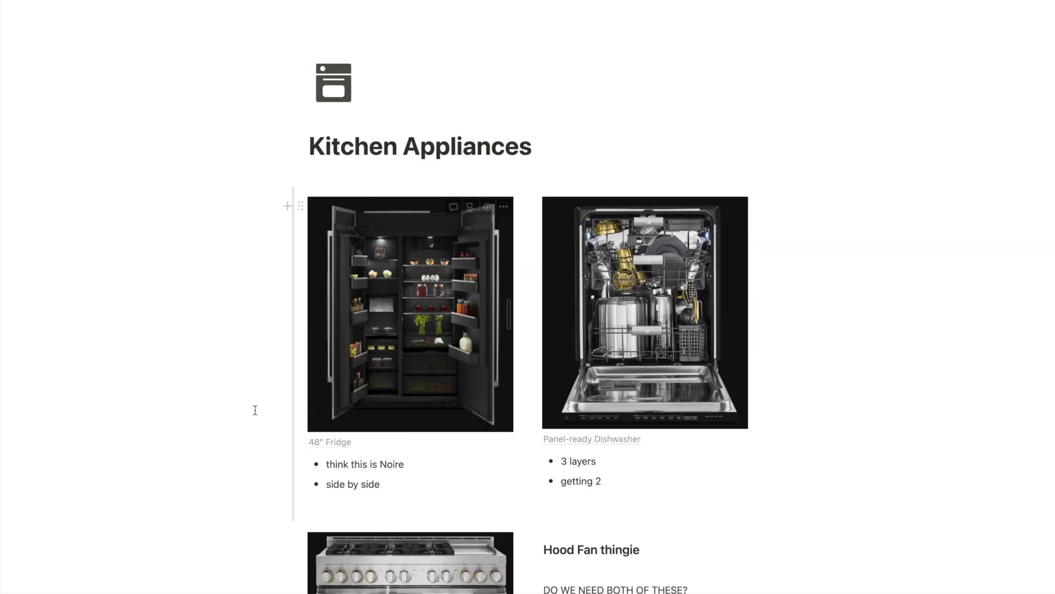
{"action": "scroll", "coordinate": [192, 493], "scroll_direction": "down", "scroll_amount": 3}
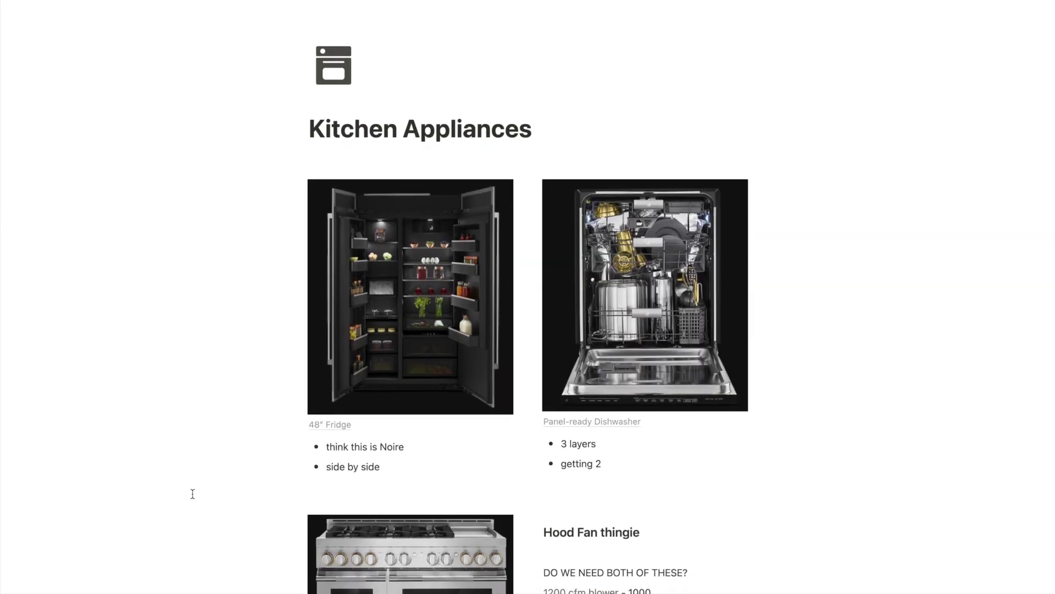
{"action": "scroll", "coordinate": [191, 494], "scroll_direction": "down", "scroll_amount": 5}
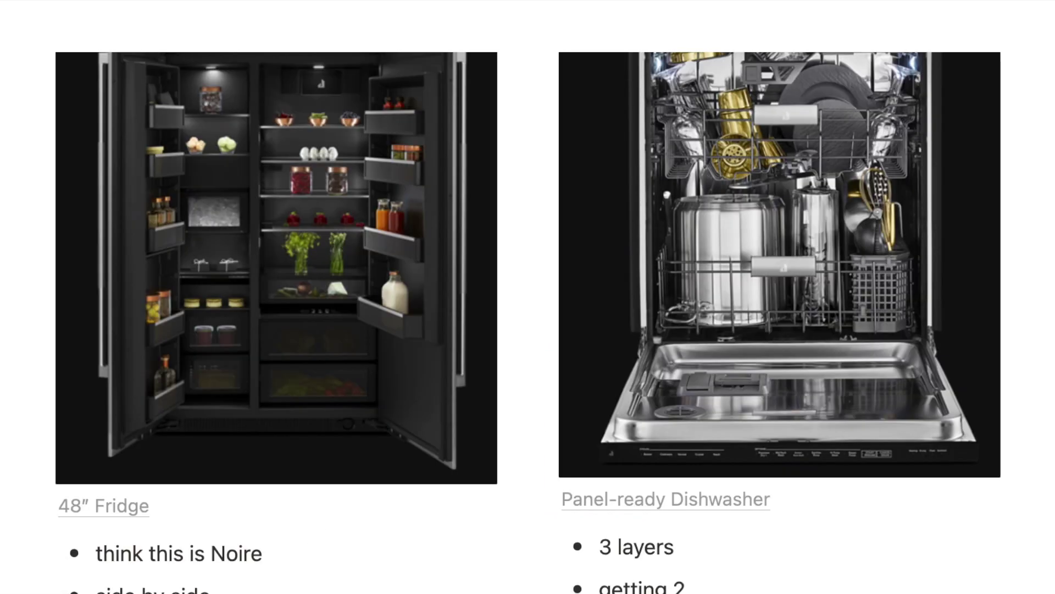
{"action": "scroll", "coordinate": [528, 319], "scroll_direction": "down", "scroll_amount": 5}
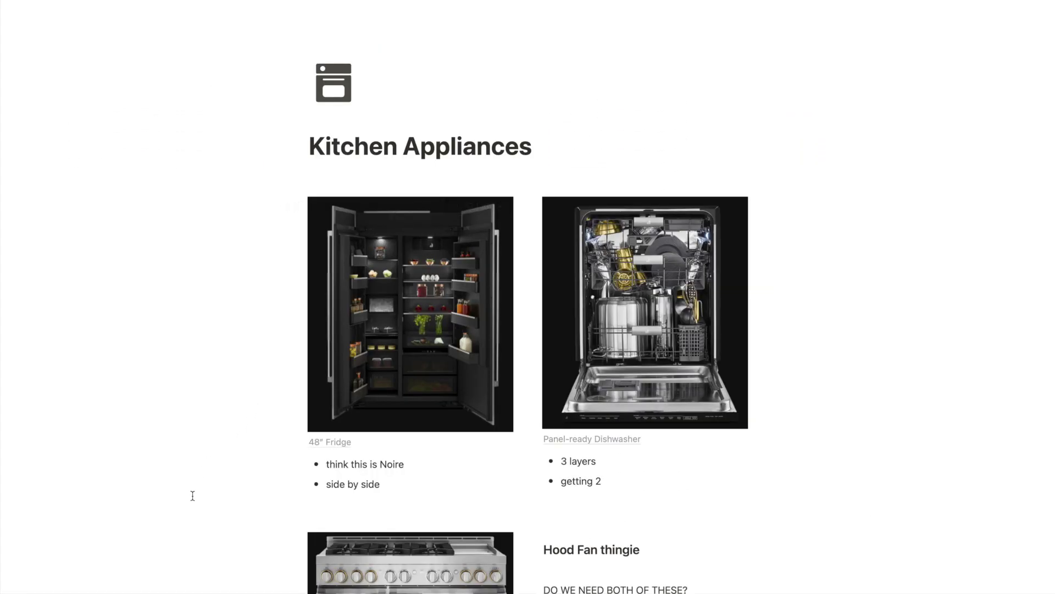
{"action": "scroll", "coordinate": [192, 495], "scroll_direction": "down", "scroll_amount": 5}
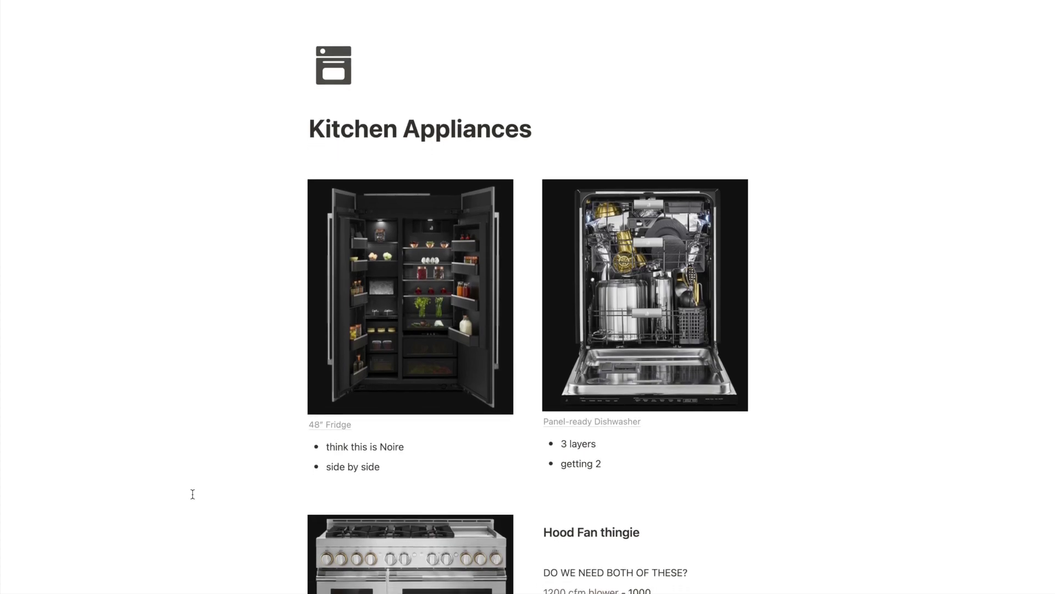
{"action": "scroll", "coordinate": [195, 480], "scroll_direction": "up", "scroll_amount": 2}
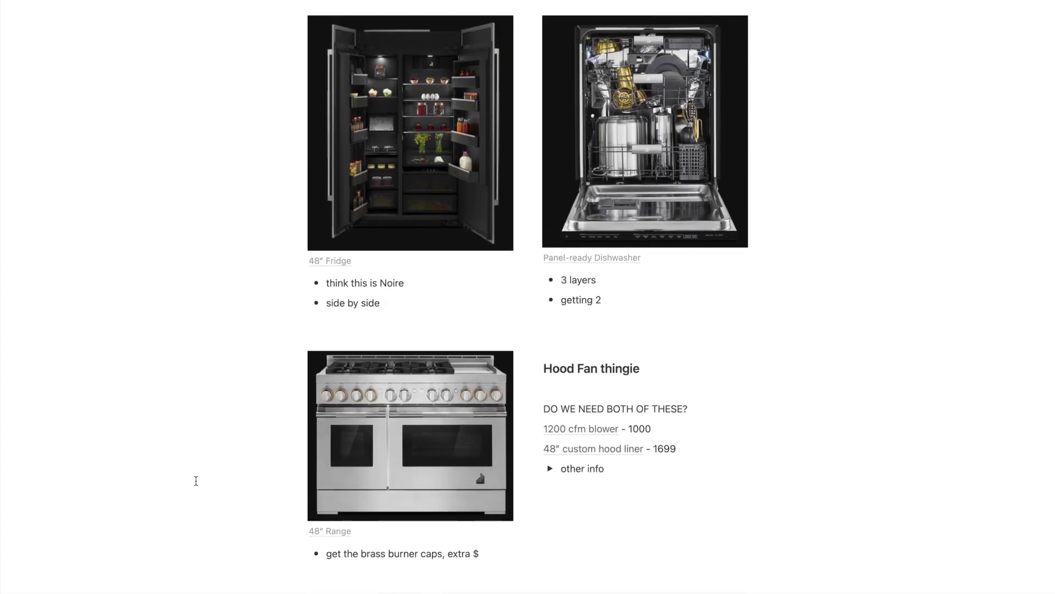
{"action": "scroll", "coordinate": [250, 468], "scroll_direction": "up", "scroll_amount": 2}
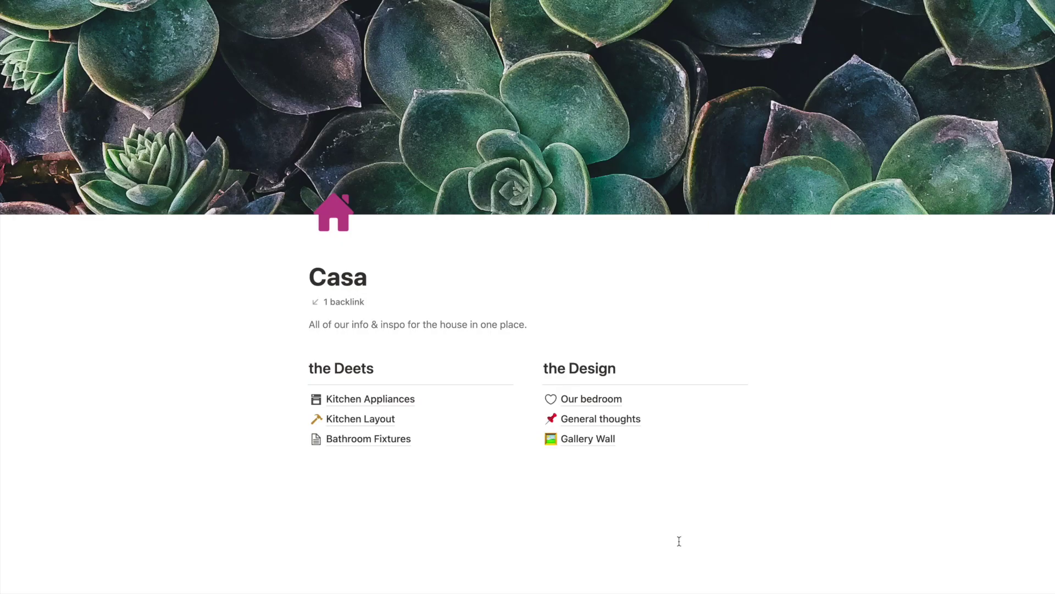
In the General thoughts page, insert a gallery view below the example gallery using a new database as its data source.
{"action": "left_click", "coordinate": [605, 420]}
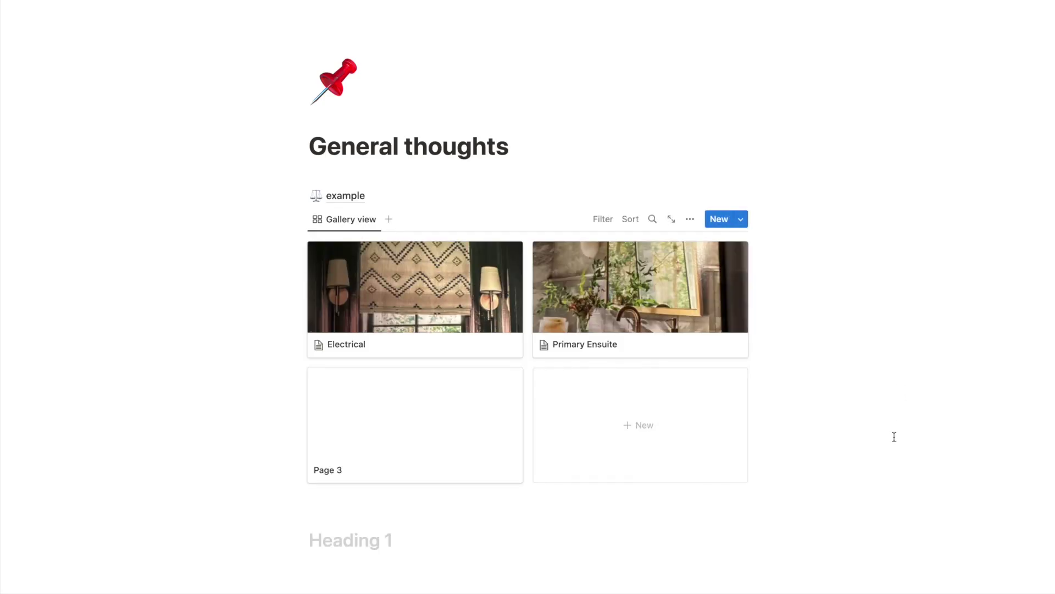
{"action": "left_click", "coordinate": [332, 516]}
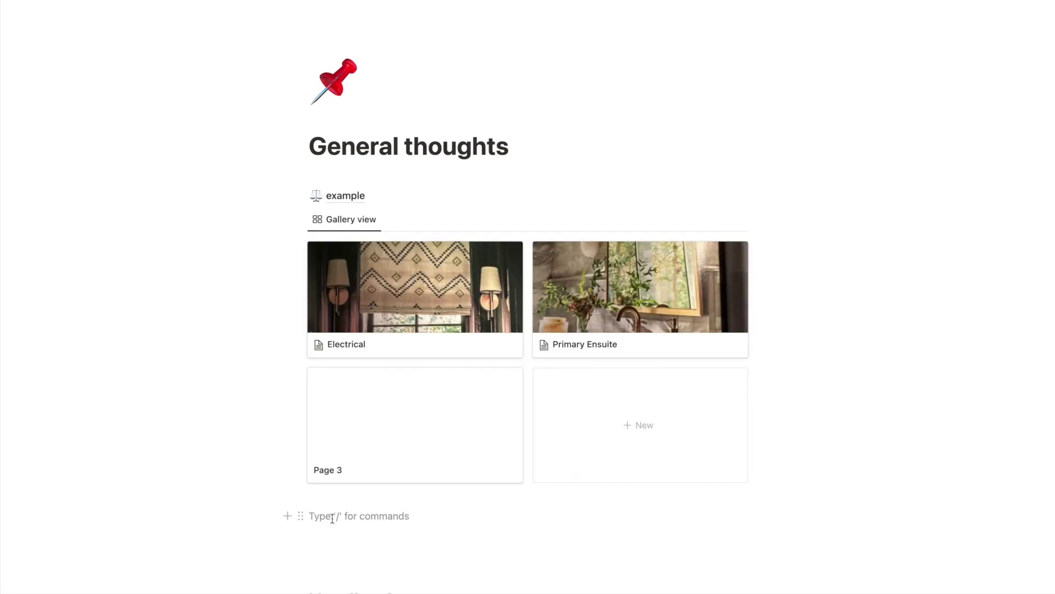
{"action": "type", "text": "/data"}
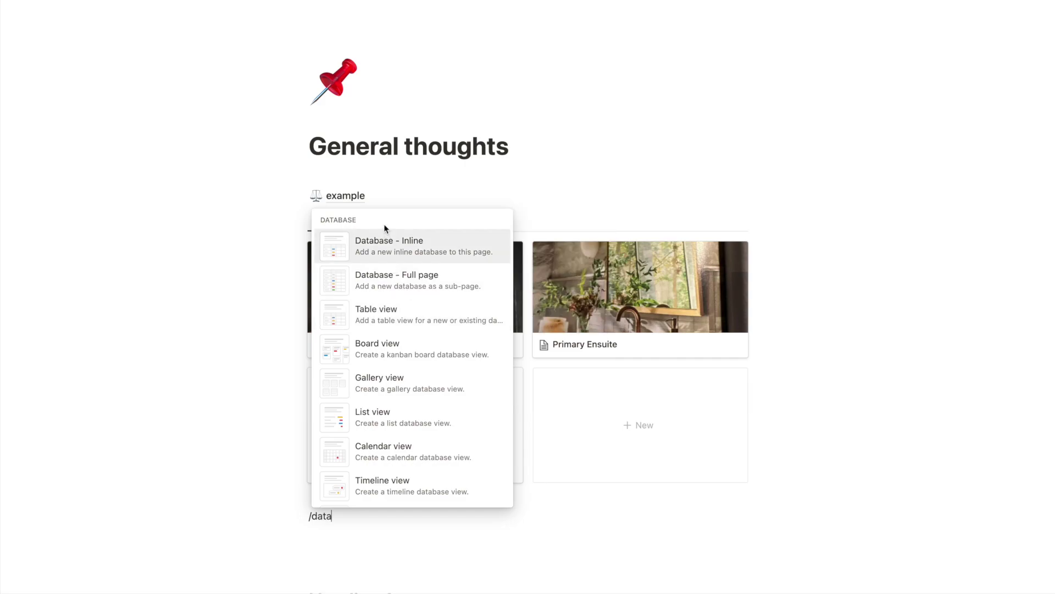
{"action": "left_click", "coordinate": [386, 381]}
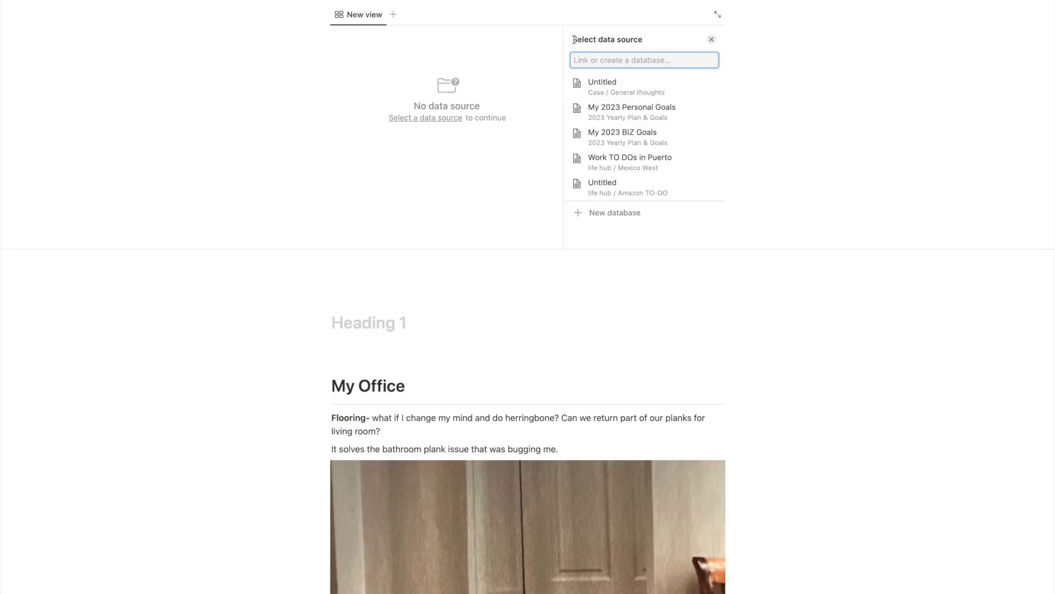
{"action": "left_click_drag", "start_coordinate": [573, 39], "coordinate": [641, 42]}
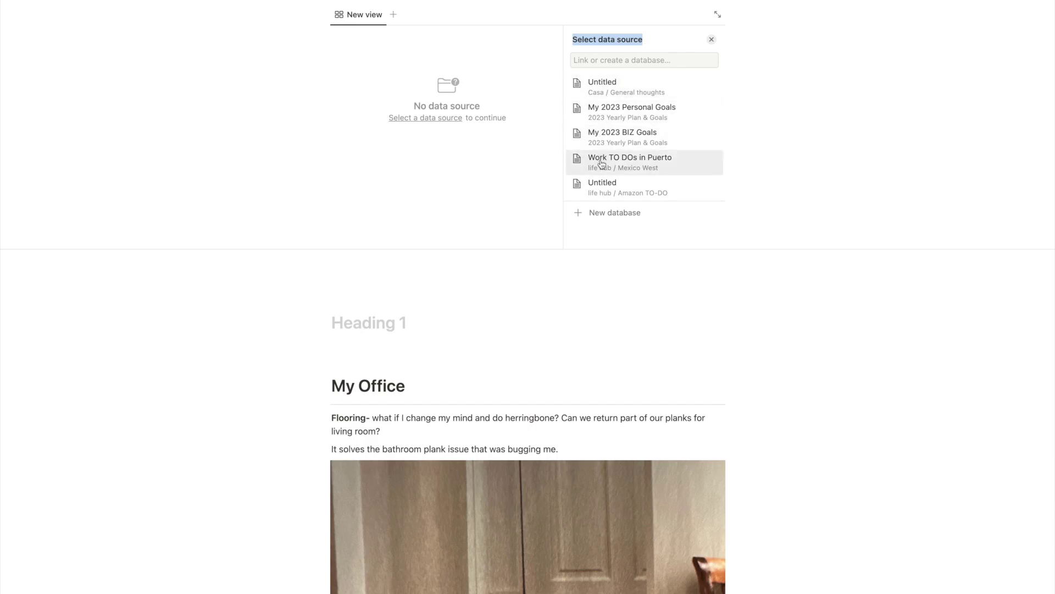
{"action": "left_click", "coordinate": [598, 218]}
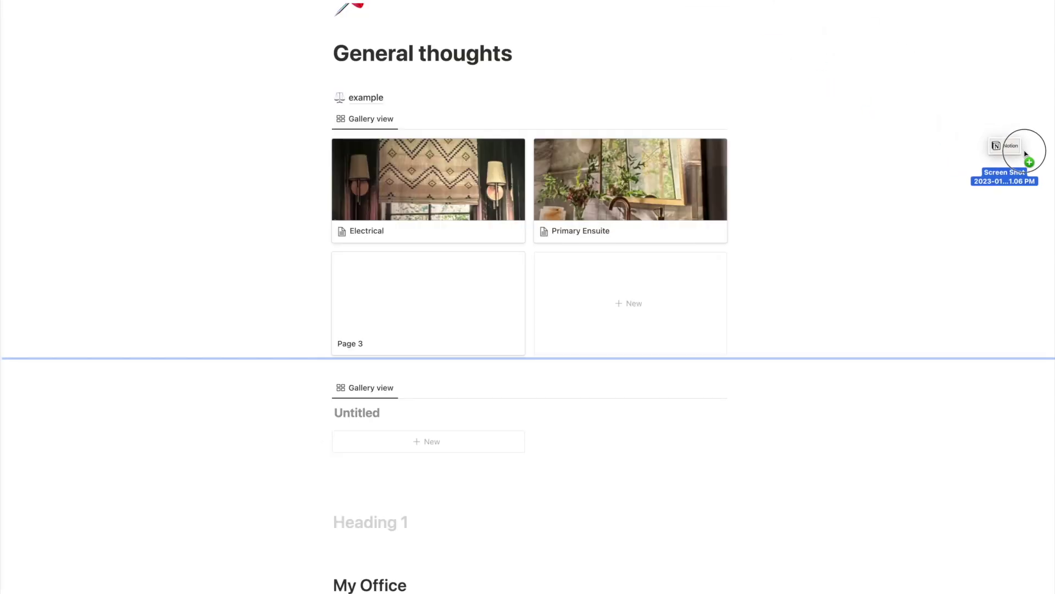
Add the Notion logo screenshot to the example gallery as a card titled Notion, and add the life hub image as another card.
{"action": "left_click_drag", "start_coordinate": [1025, 158], "coordinate": [433, 289]}
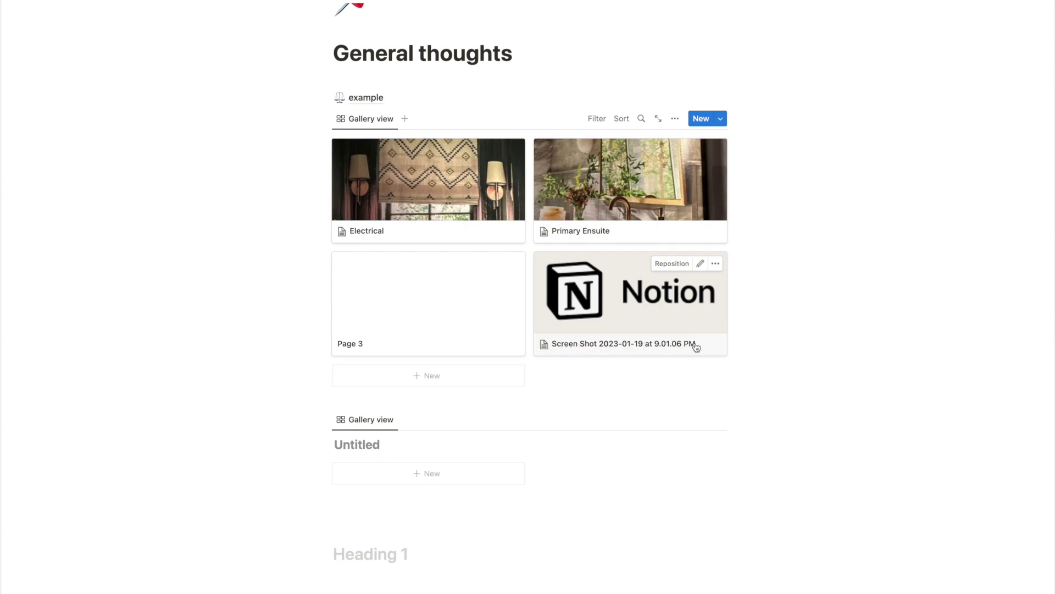
{"action": "left_click", "coordinate": [595, 315]}
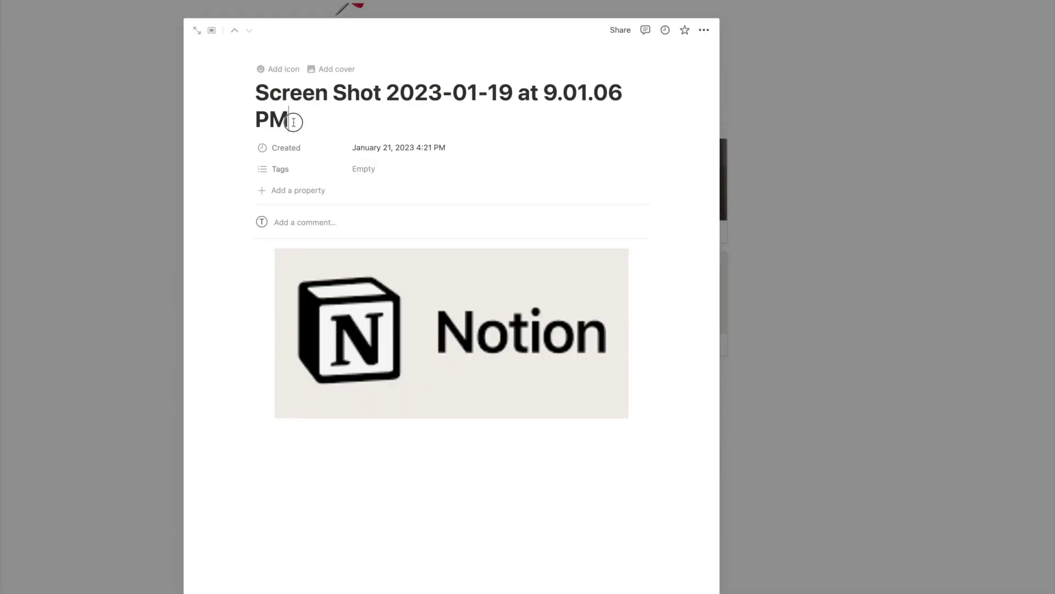
{"action": "left_click_drag", "start_coordinate": [297, 122], "coordinate": [249, 95]}
{"action": "type", "text": "Notion"}
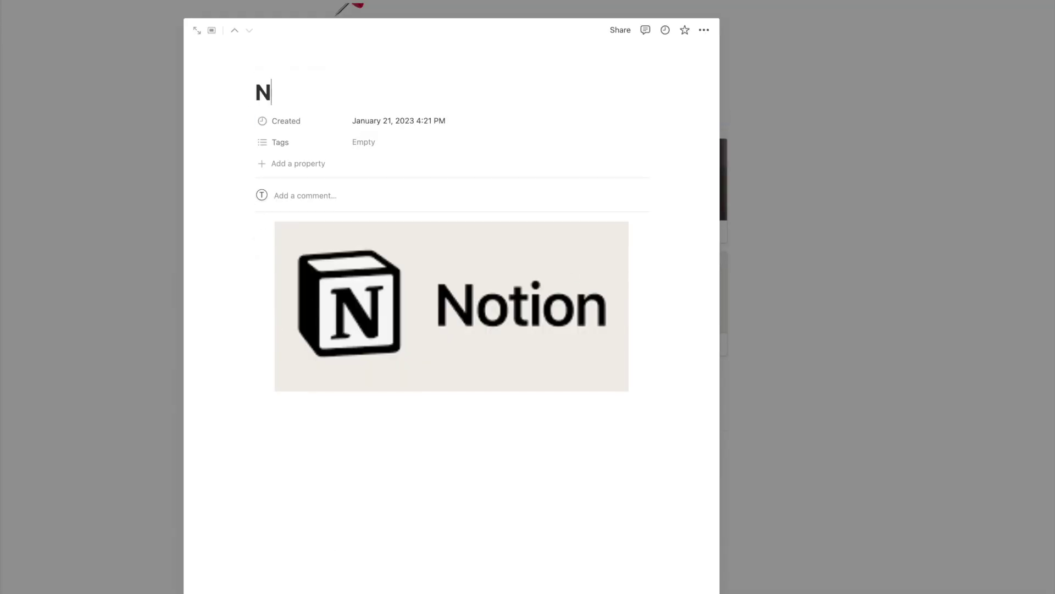
{"action": "key", "text": "Escape"}
{"action": "left_click_drag", "start_coordinate": [765, 154], "coordinate": [410, 302]}
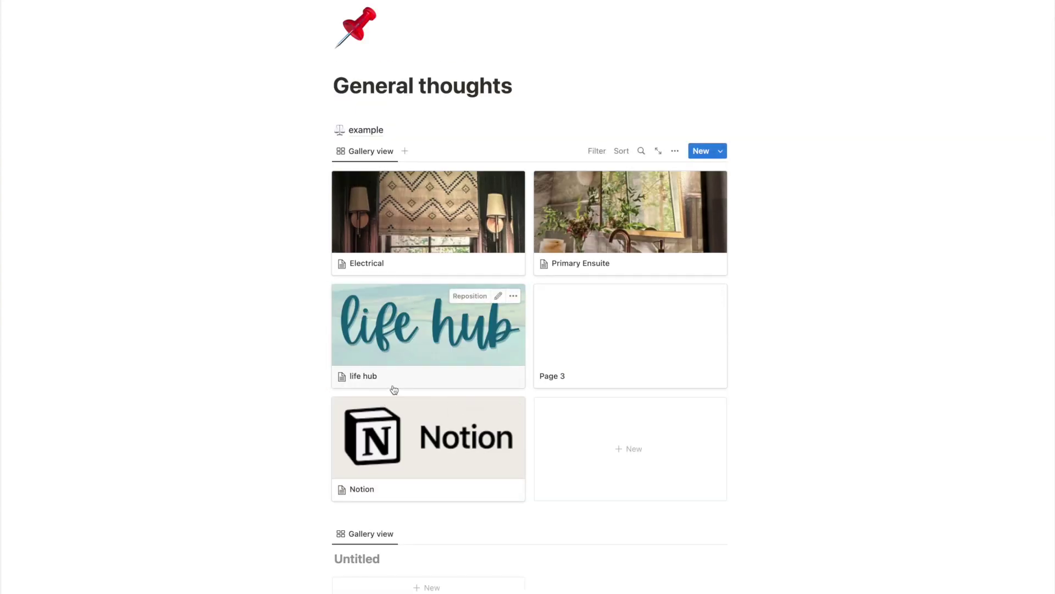
Look over the General thoughts page and open the Electrical card in the example gallery.
{"action": "left_click", "coordinate": [369, 379]}
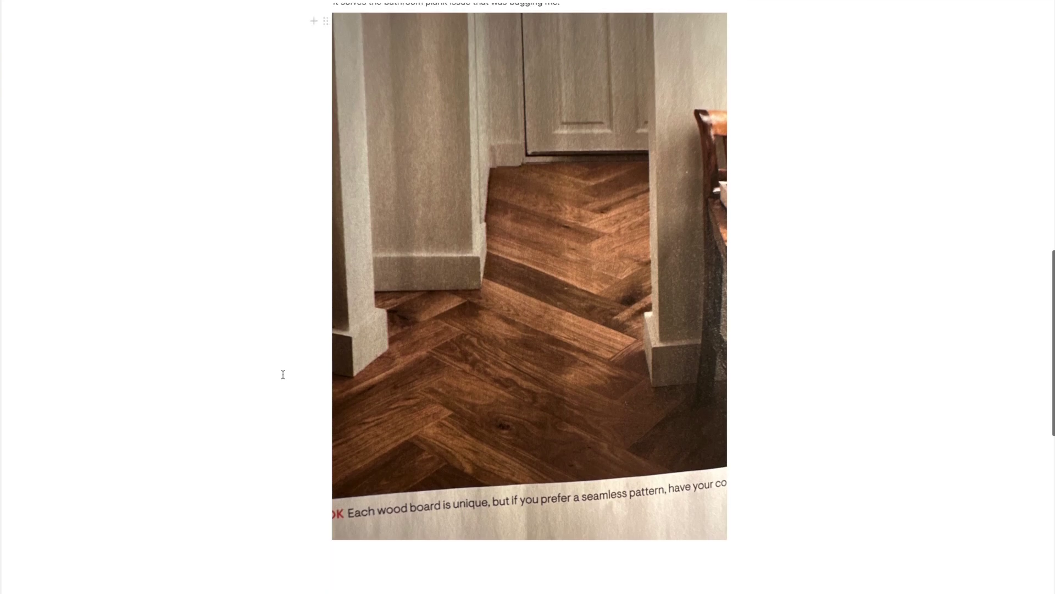
{"action": "scroll", "coordinate": [283, 374], "scroll_direction": "up", "scroll_amount": 3}
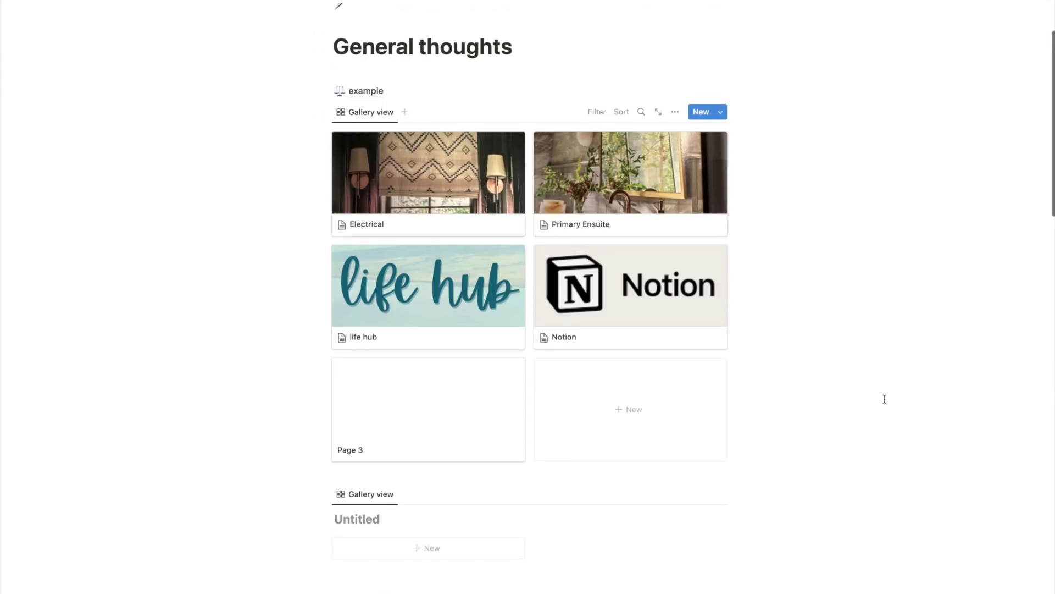
{"action": "left_click", "coordinate": [421, 197]}
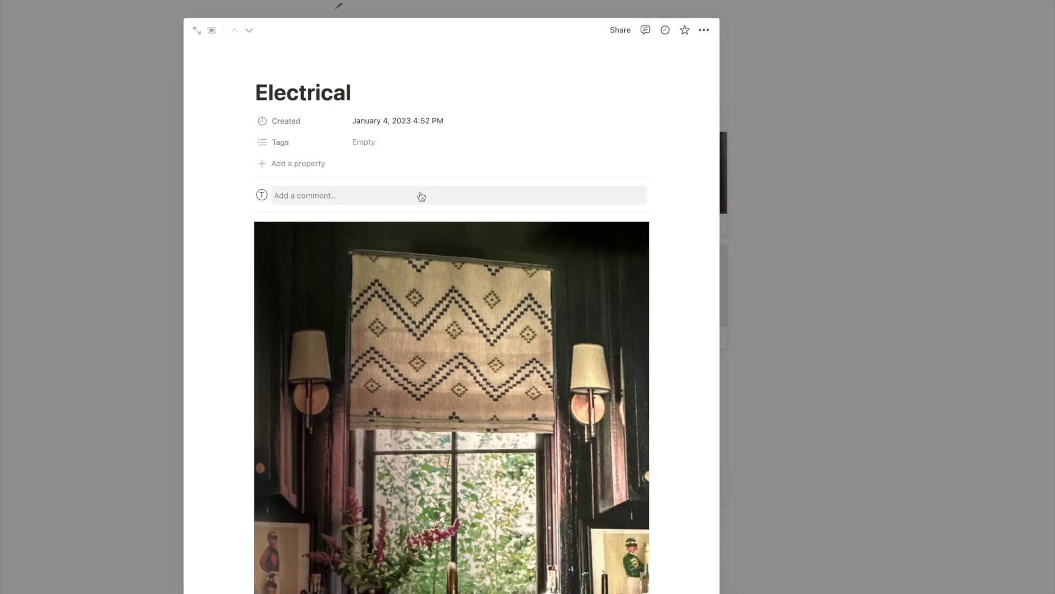
Look through the Electrical card's window photo and powder room lighting notes, and close the card.
{"action": "scroll", "coordinate": [453, 338], "scroll_direction": "down", "scroll_amount": 5}
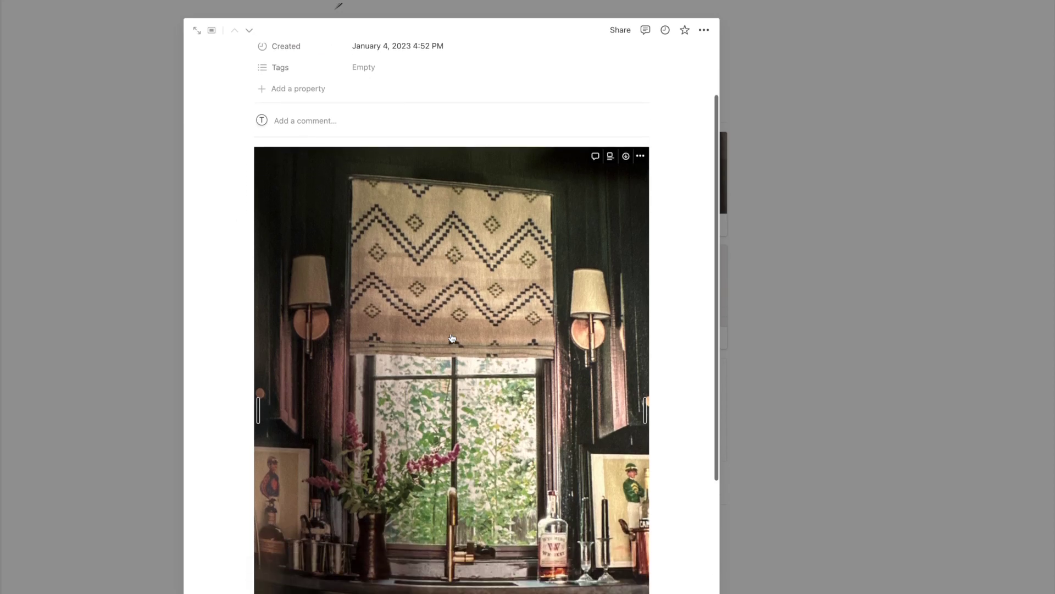
{"action": "scroll", "coordinate": [452, 338], "scroll_direction": "down", "scroll_amount": 2}
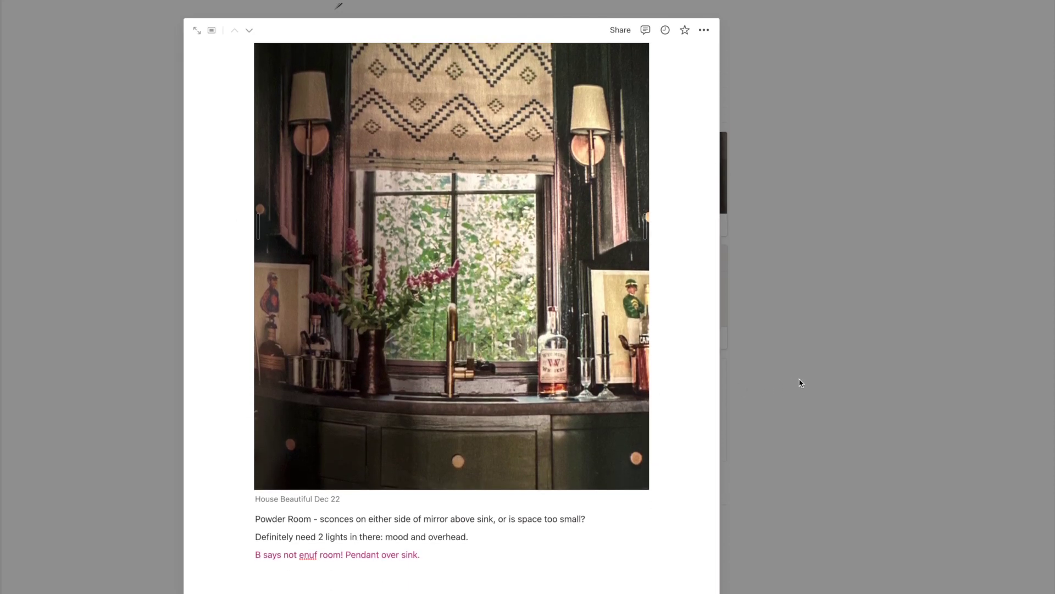
{"action": "left_click", "coordinate": [835, 381]}
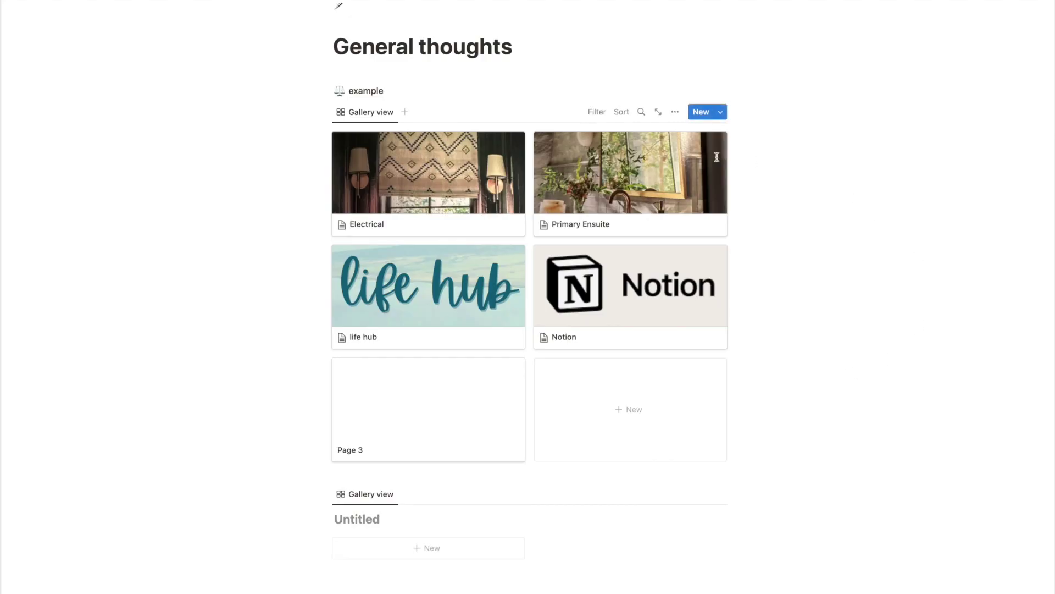
Open the Primary Ensuite card and look over its mirror photo, source caption and note.
{"action": "left_click", "coordinate": [576, 177]}
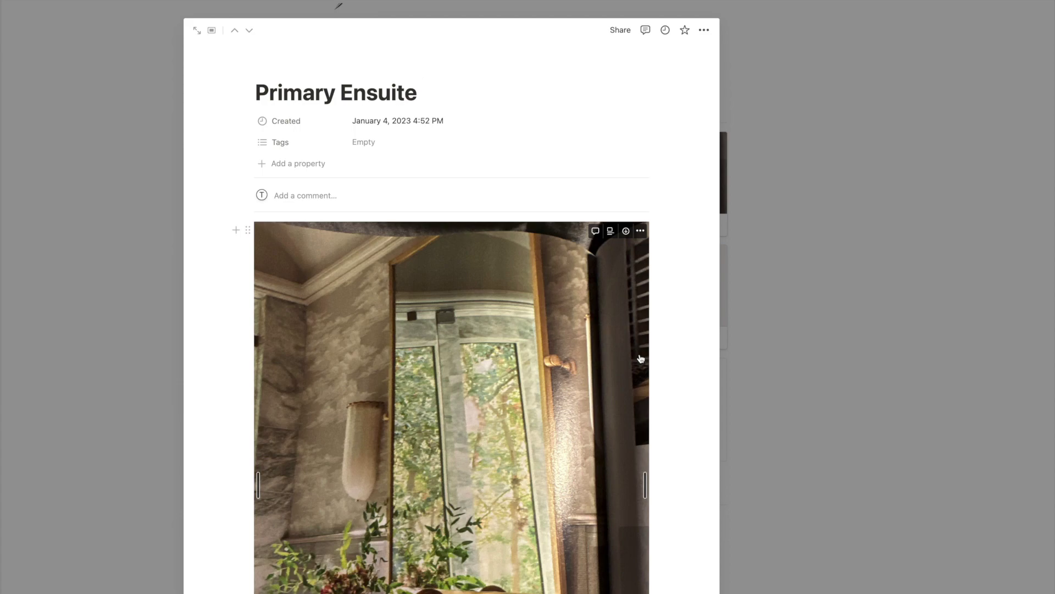
{"action": "scroll", "coordinate": [641, 359], "scroll_direction": "down", "scroll_amount": 5}
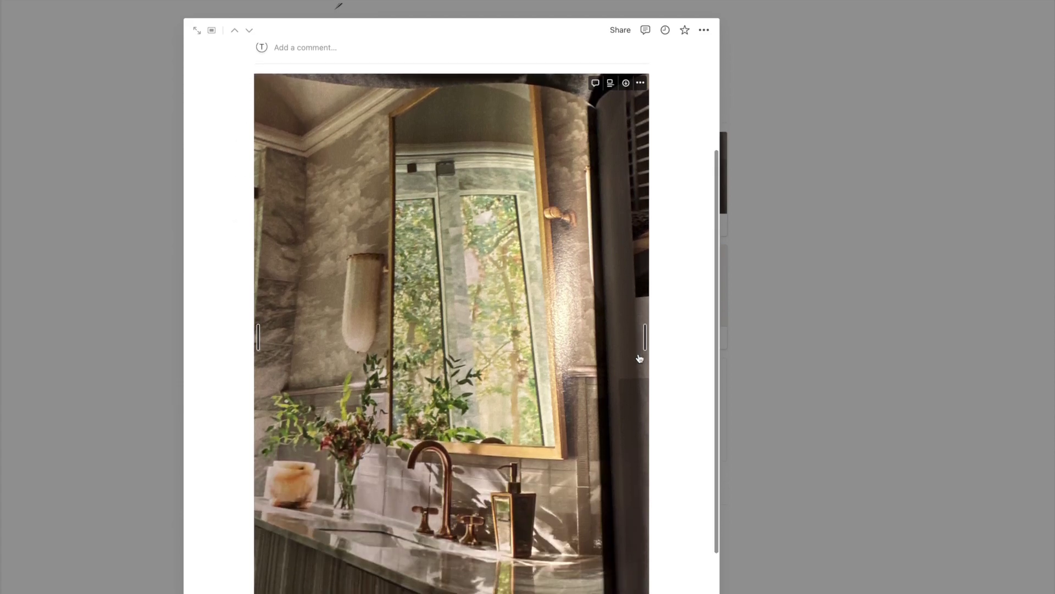
{"action": "scroll", "coordinate": [639, 359], "scroll_direction": "down", "scroll_amount": 3}
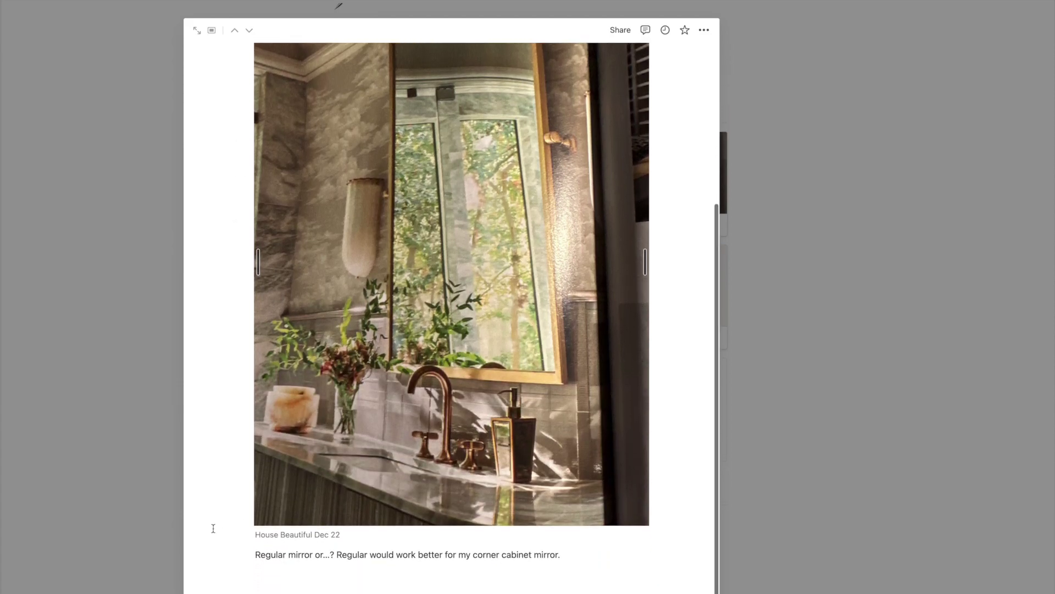
{"action": "left_click_drag", "start_coordinate": [250, 535], "coordinate": [214, 529]}
Go back to the Electrical card, highlight the powder room notes and the coloured reply below them, and close the card.
{"action": "key", "text": "ctrl+shift+k"}
{"action": "scroll", "coordinate": [207, 484], "scroll_direction": "down", "scroll_amount": 2}
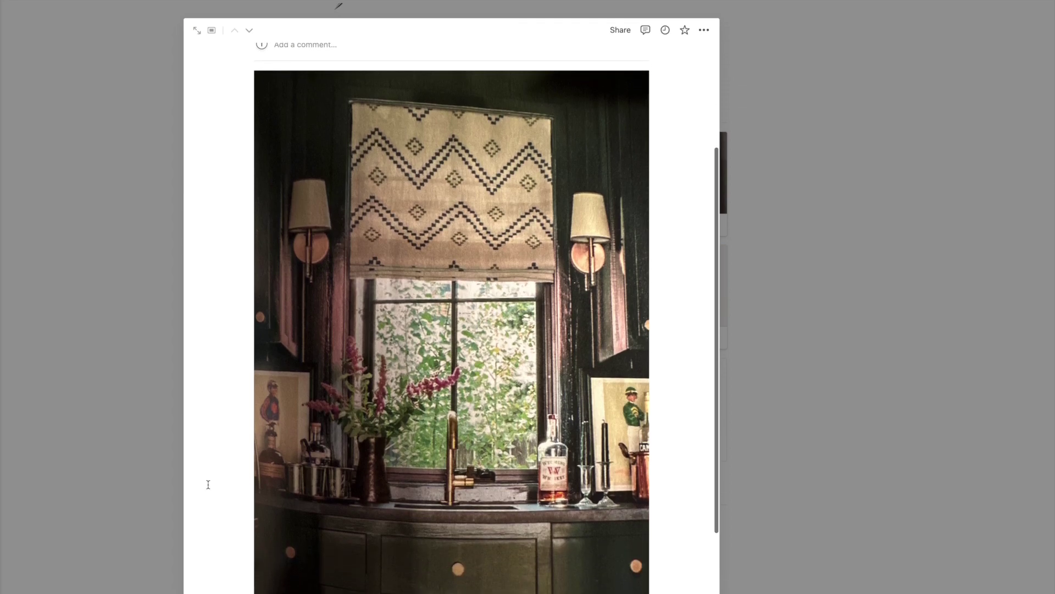
{"action": "scroll", "coordinate": [207, 484], "scroll_direction": "down", "scroll_amount": 1}
{"action": "scroll", "coordinate": [207, 484], "scroll_direction": "down", "scroll_amount": 1}
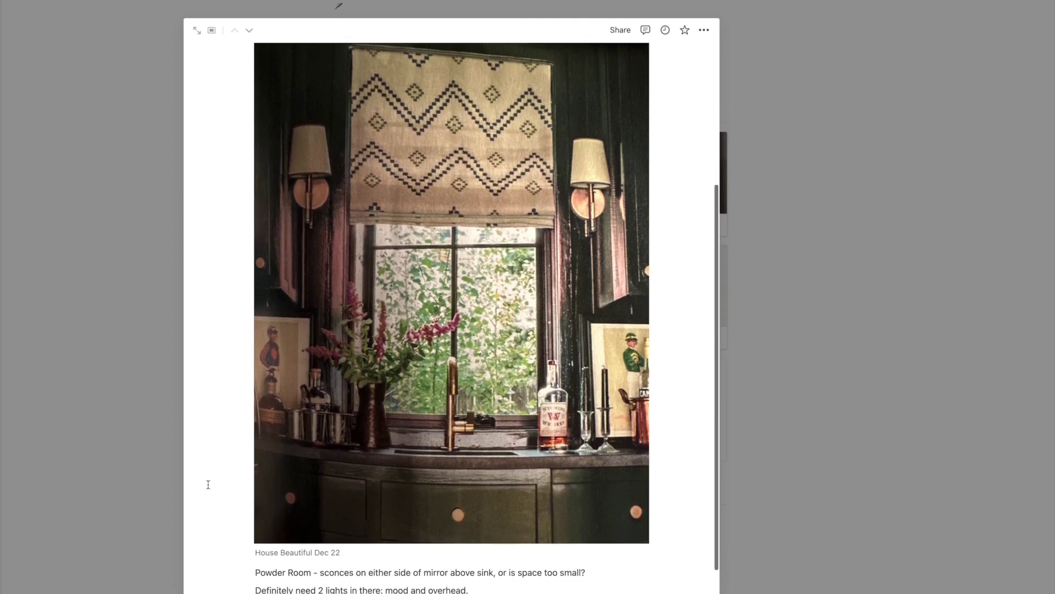
{"action": "left_click_drag", "start_coordinate": [255, 572], "coordinate": [482, 541]}
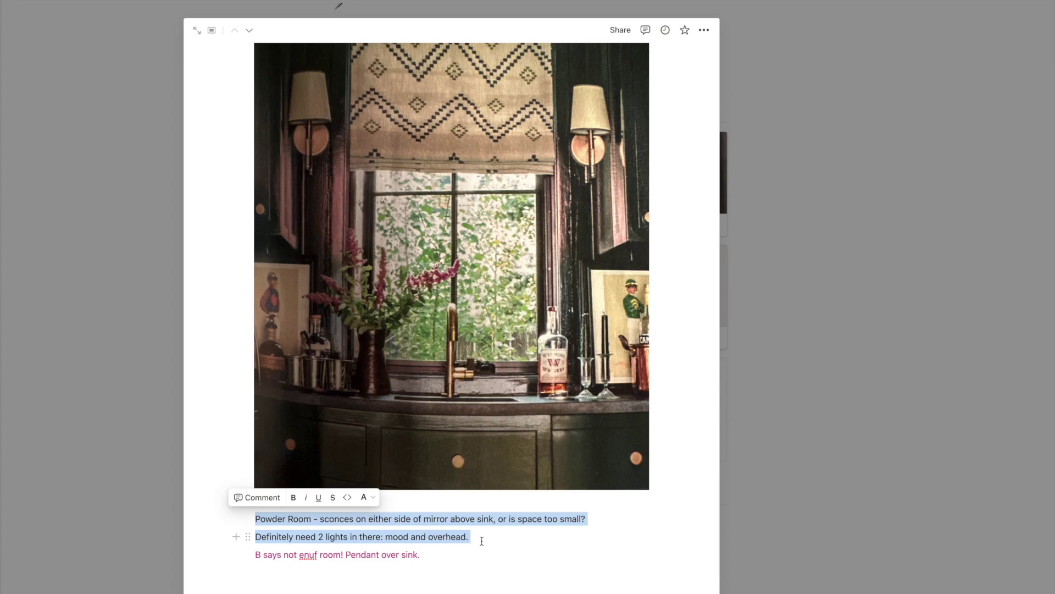
{"action": "left_click", "coordinate": [448, 556]}
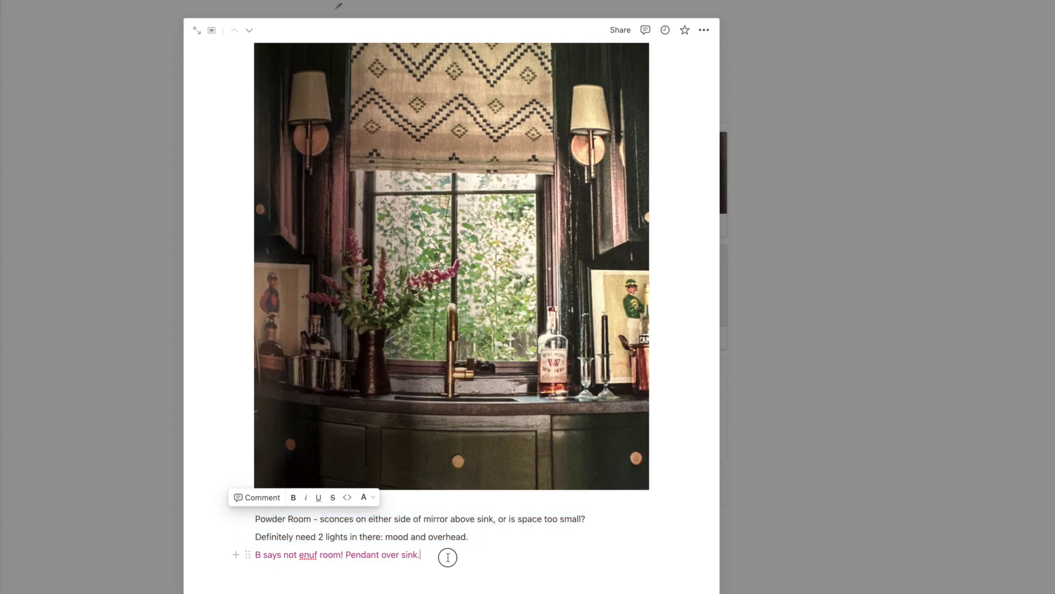
{"action": "left_click_drag", "start_coordinate": [448, 556], "coordinate": [252, 552]}
{"action": "left_click", "coordinate": [850, 515]}
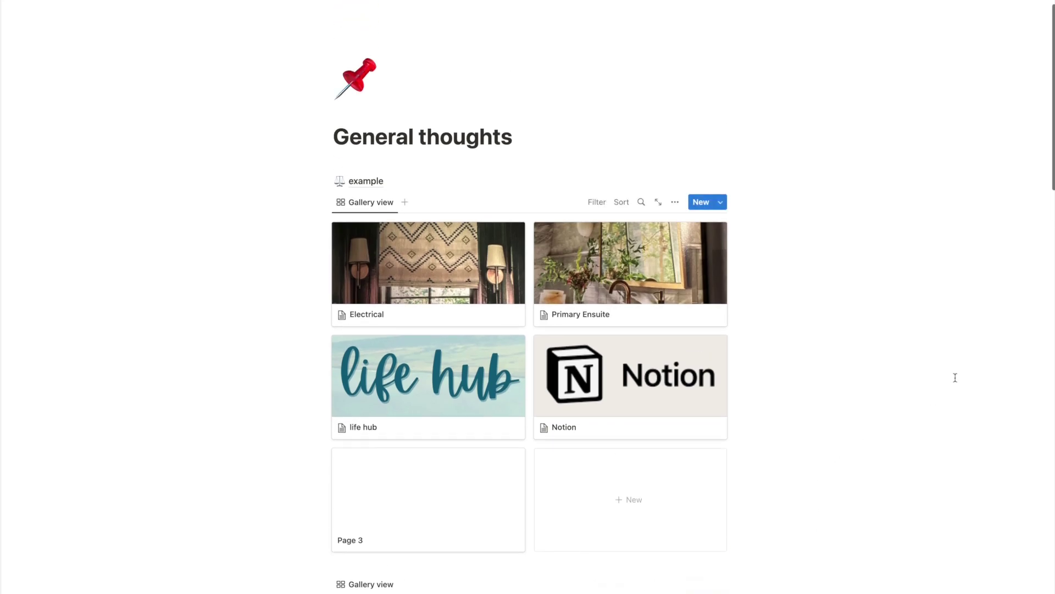
Review the Primary Ensuite card's photo again, close it and look down the General thoughts page.
{"action": "left_click", "coordinate": [670, 277]}
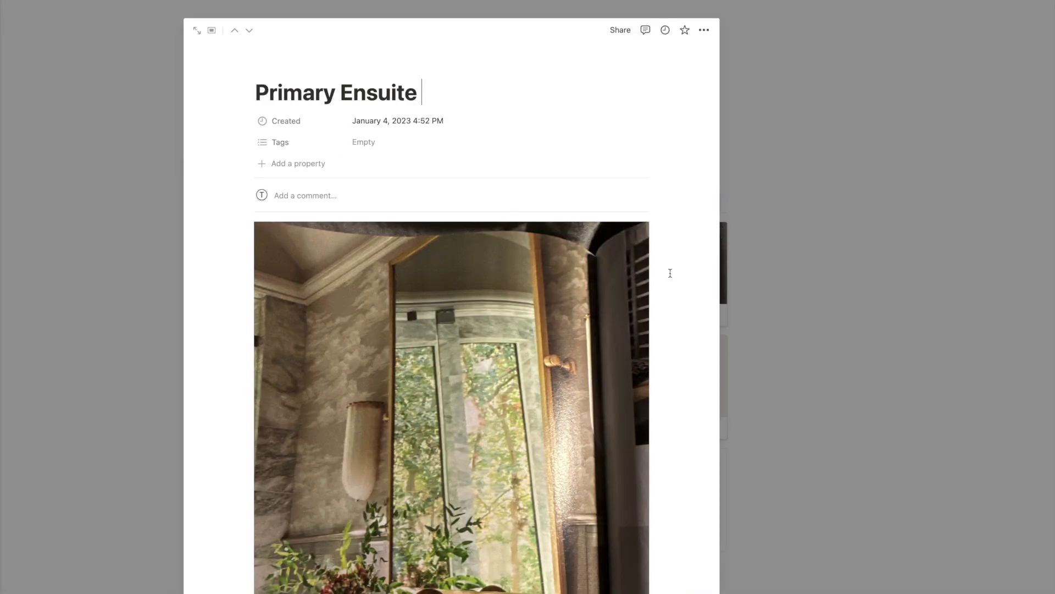
{"action": "scroll", "coordinate": [664, 421], "scroll_direction": "down", "scroll_amount": 3}
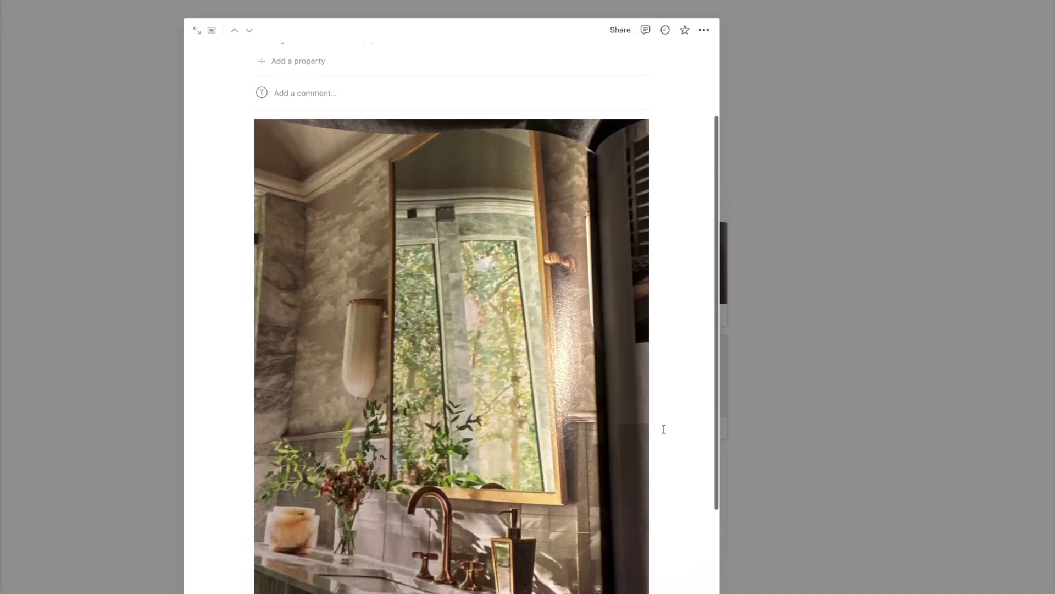
{"action": "scroll", "coordinate": [664, 429], "scroll_direction": "down", "scroll_amount": 1}
{"action": "scroll", "coordinate": [664, 429], "scroll_direction": "down", "scroll_amount": 1}
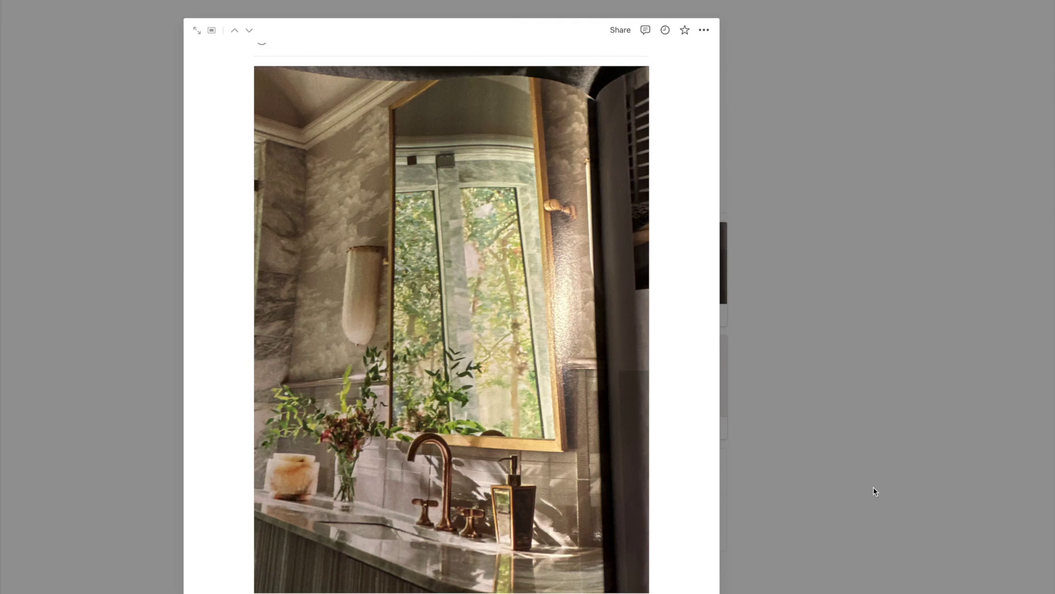
{"action": "left_click", "coordinate": [843, 493]}
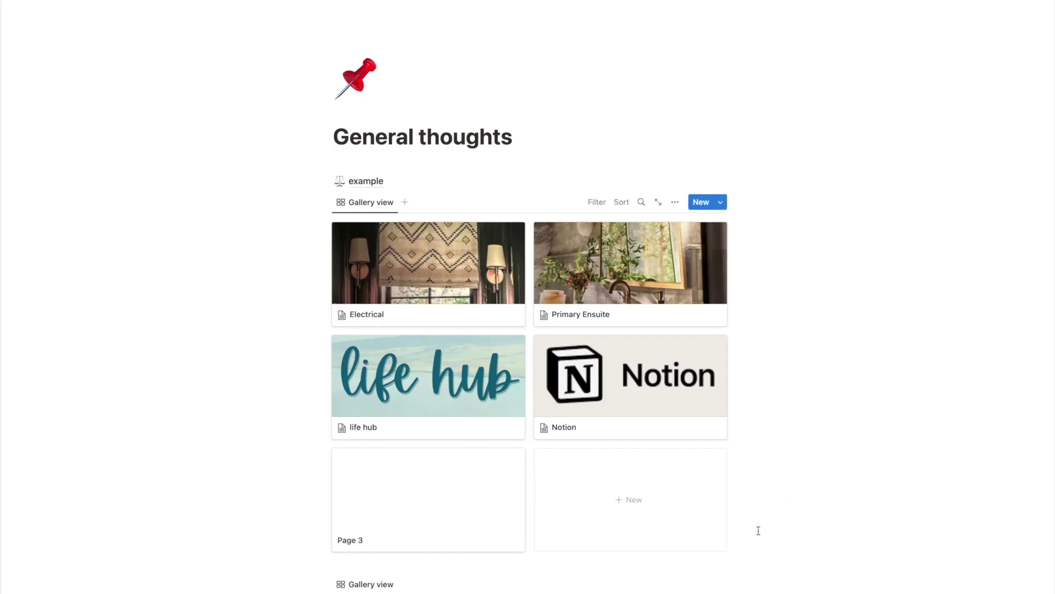
{"action": "scroll", "coordinate": [758, 530], "scroll_direction": "down", "scroll_amount": 3}
{"action": "scroll", "coordinate": [758, 531], "scroll_direction": "down", "scroll_amount": 2}
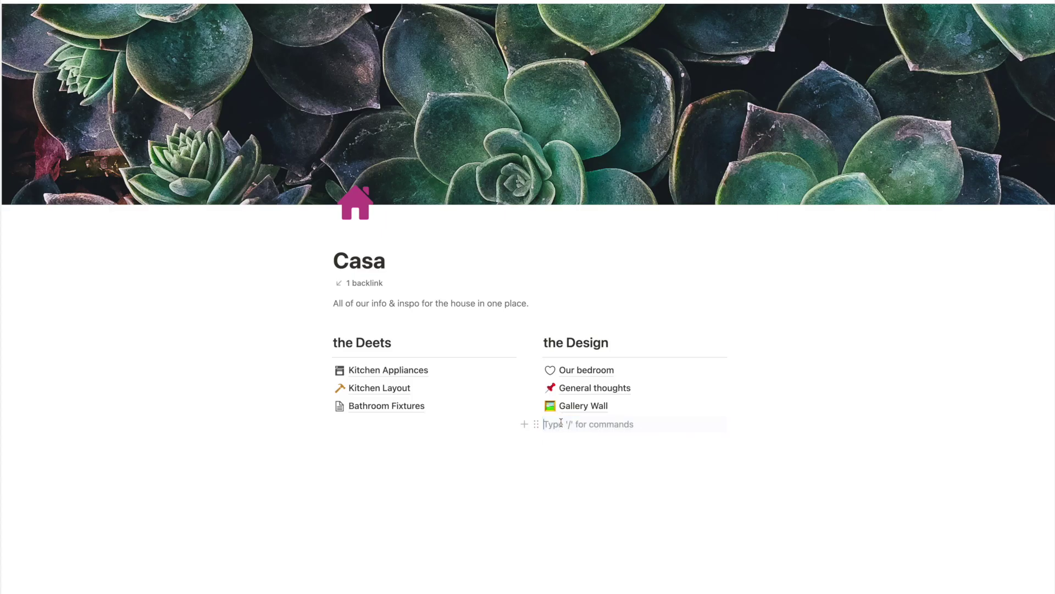
On the Casa page, add a subpage under the Design titled "awesome new page" as an empty page with icon.
{"action": "type", "text": "/"}
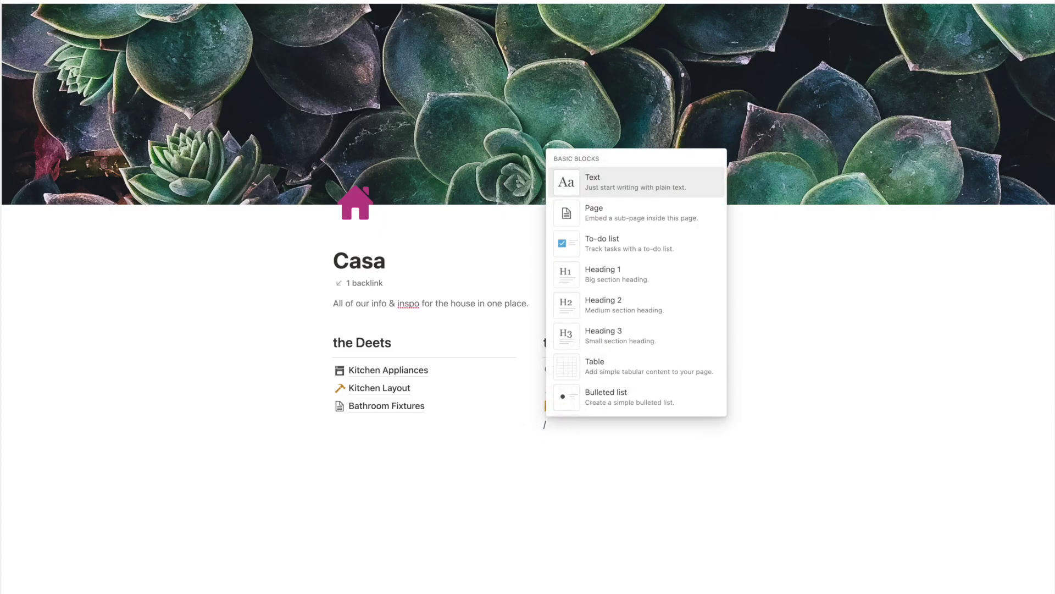
{"action": "type", "text": "p"}
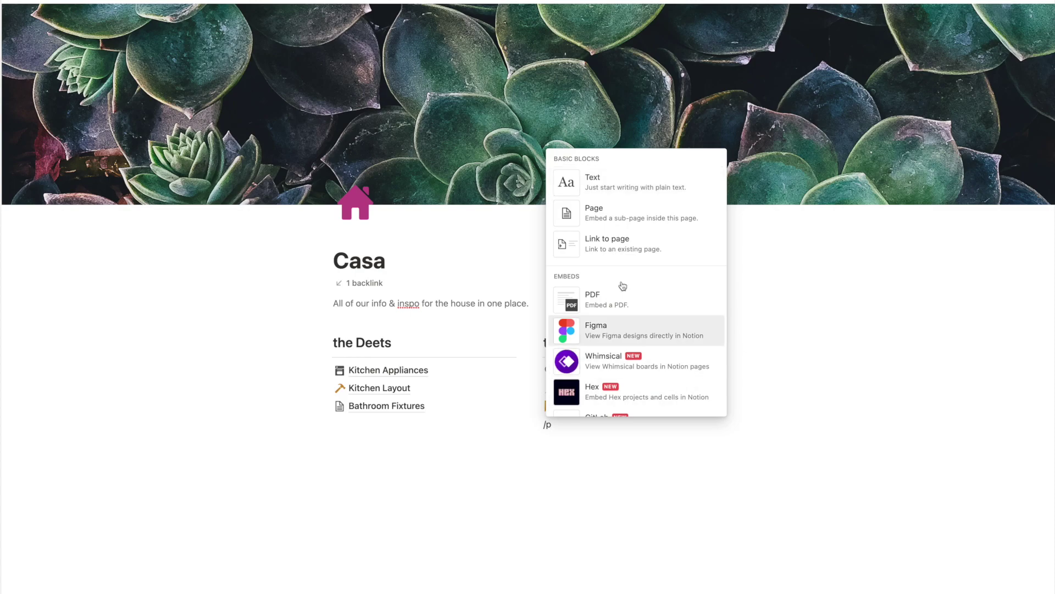
{"action": "left_click", "coordinate": [651, 221]}
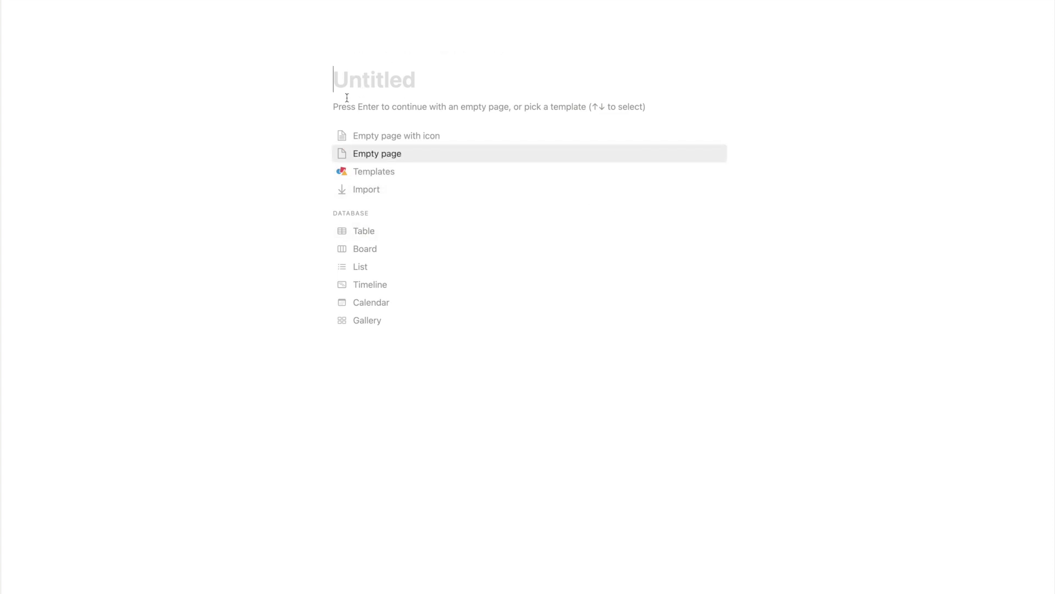
{"action": "type", "text": "awe"}
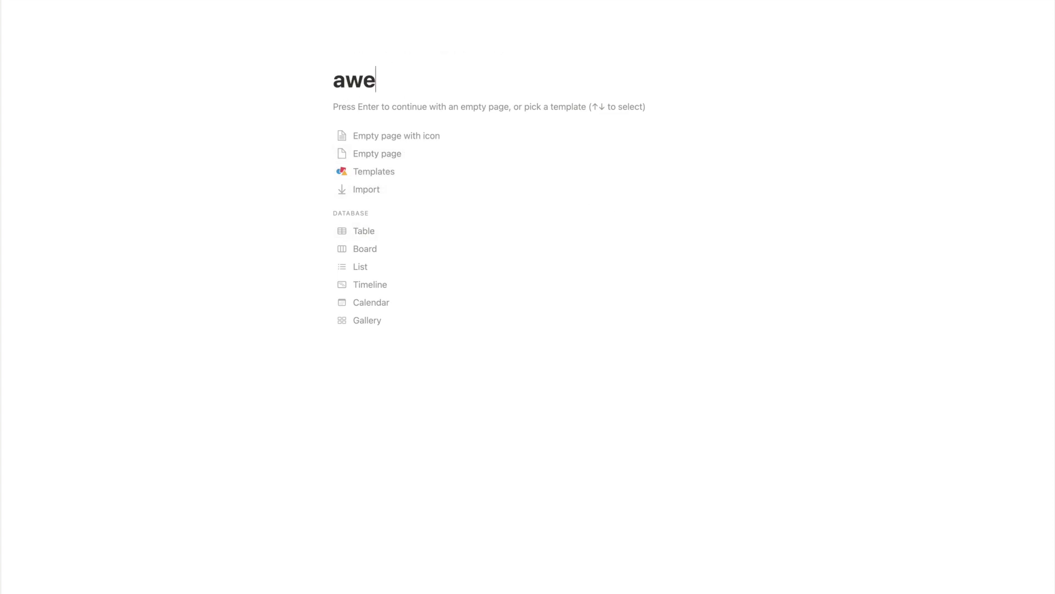
{"action": "type", "text": "some new page"}
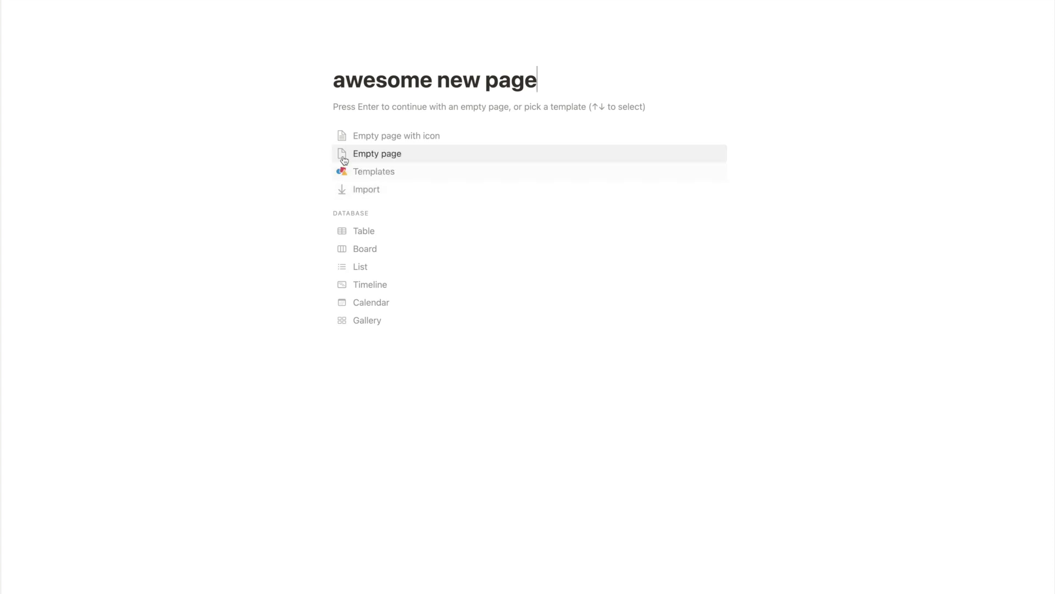
{"action": "left_click", "coordinate": [344, 140]}
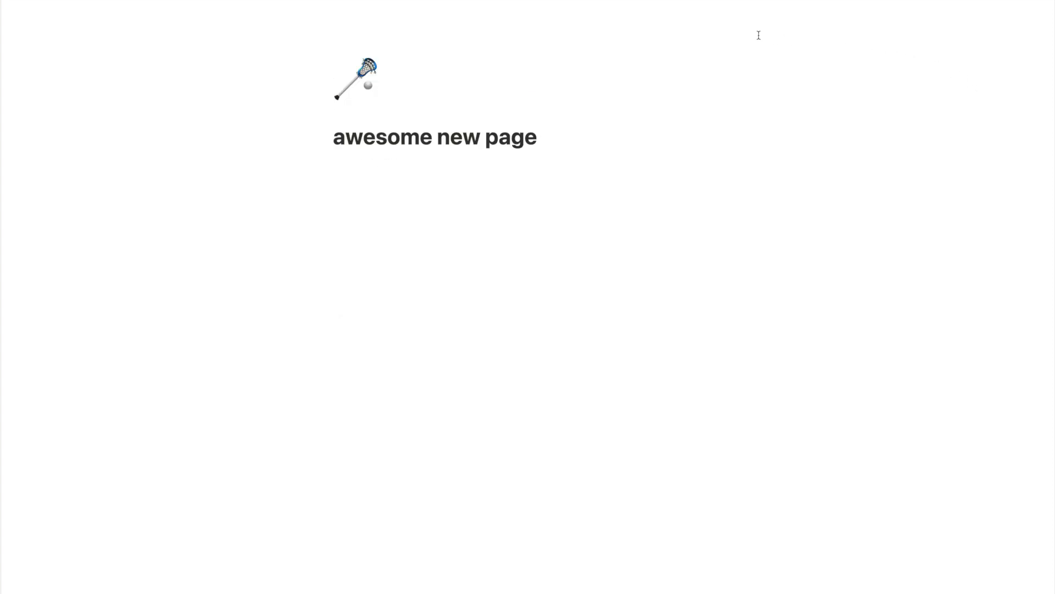
Try the scales emoji as the new page's icon, and replace it with the purple judicial scales icon.
{"action": "left_click", "coordinate": [360, 75]}
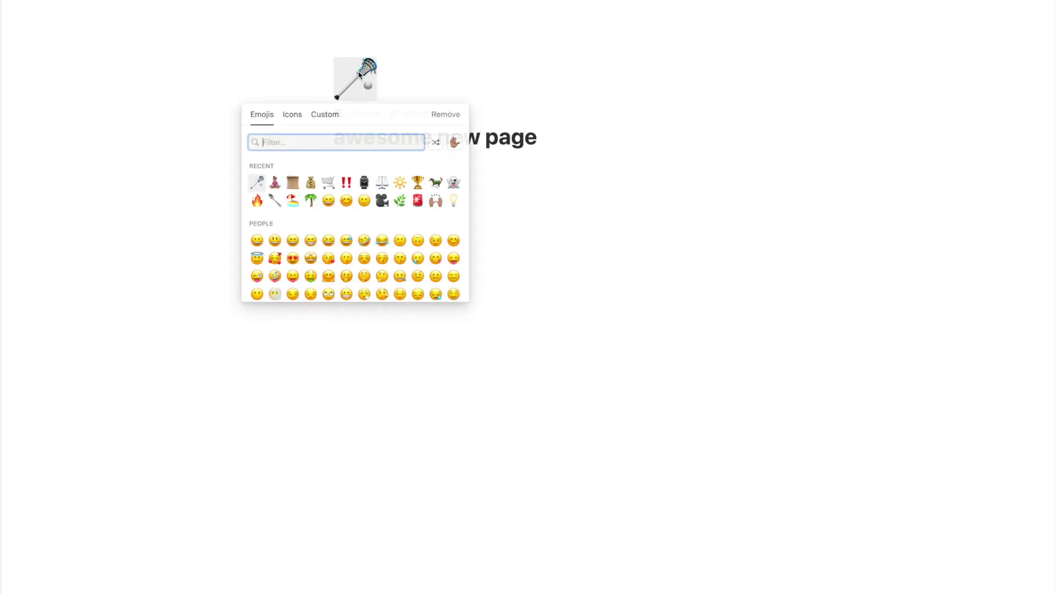
{"action": "left_click", "coordinate": [382, 183]}
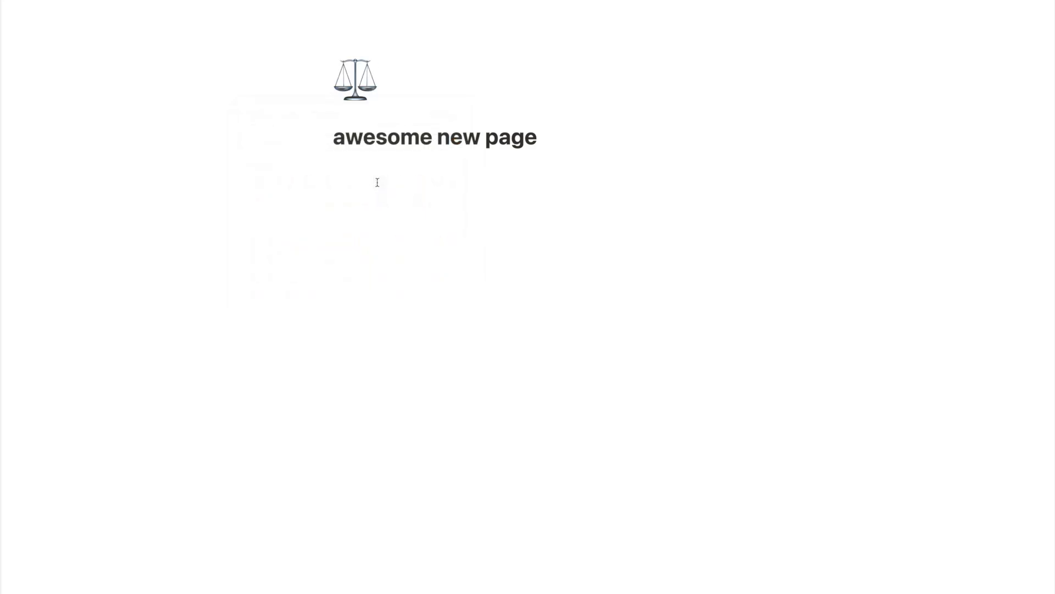
{"action": "left_click", "coordinate": [353, 83]}
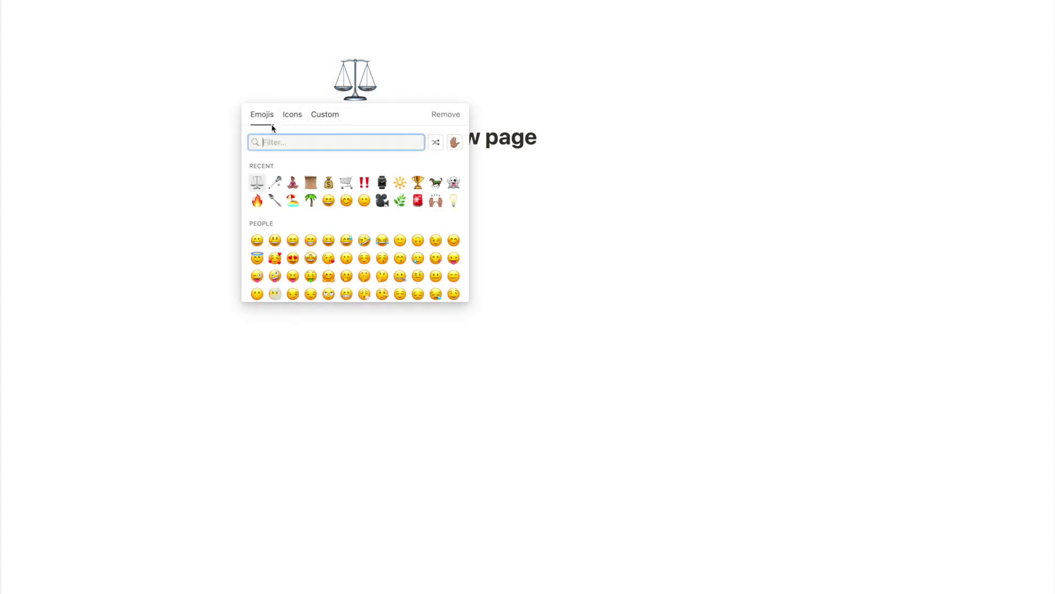
{"action": "left_click", "coordinate": [287, 117]}
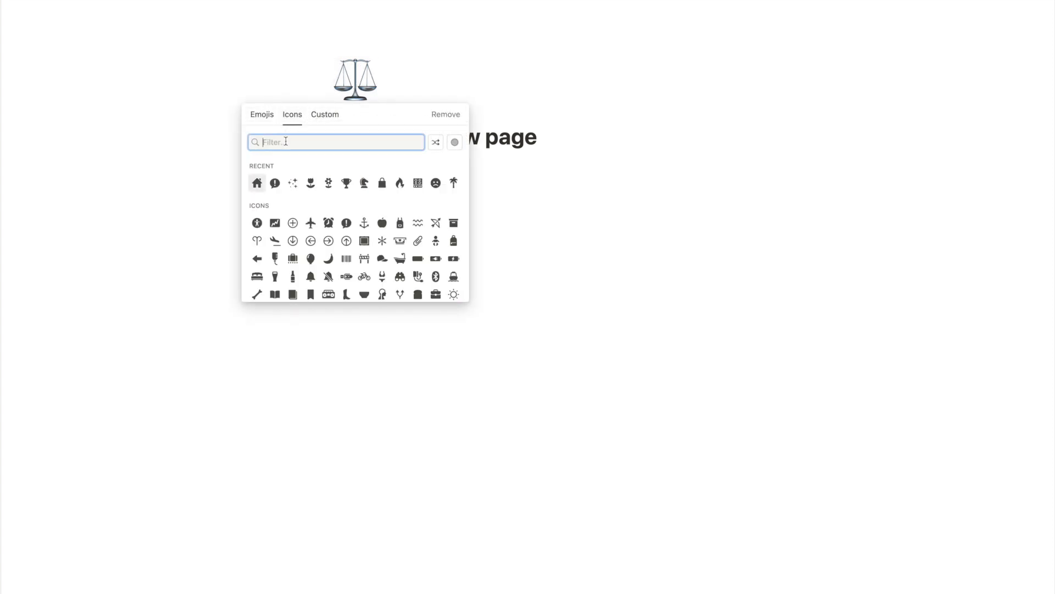
{"action": "type", "text": "sca"}
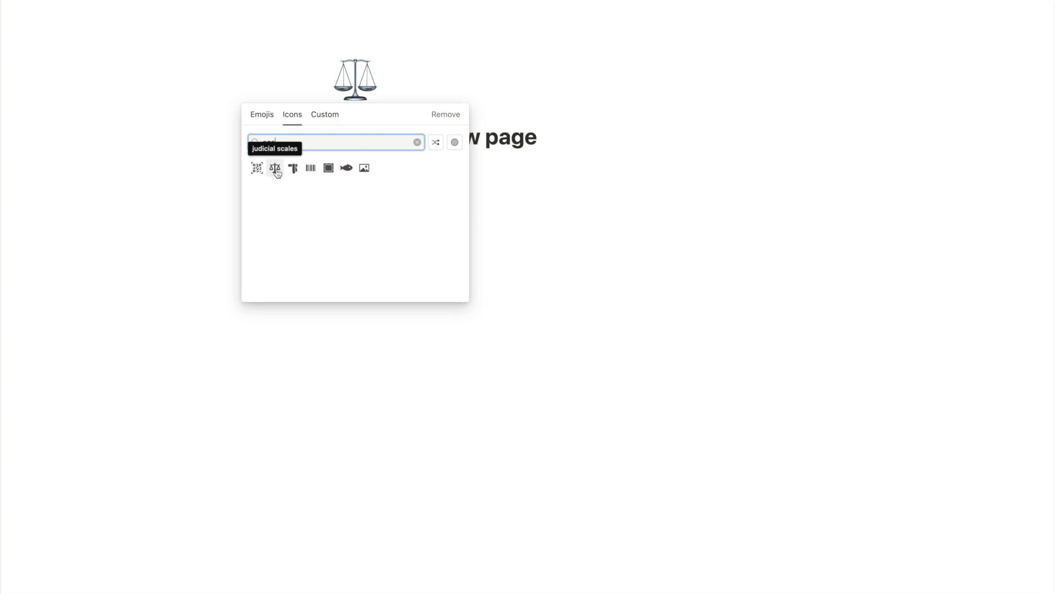
{"action": "left_click", "coordinate": [275, 169]}
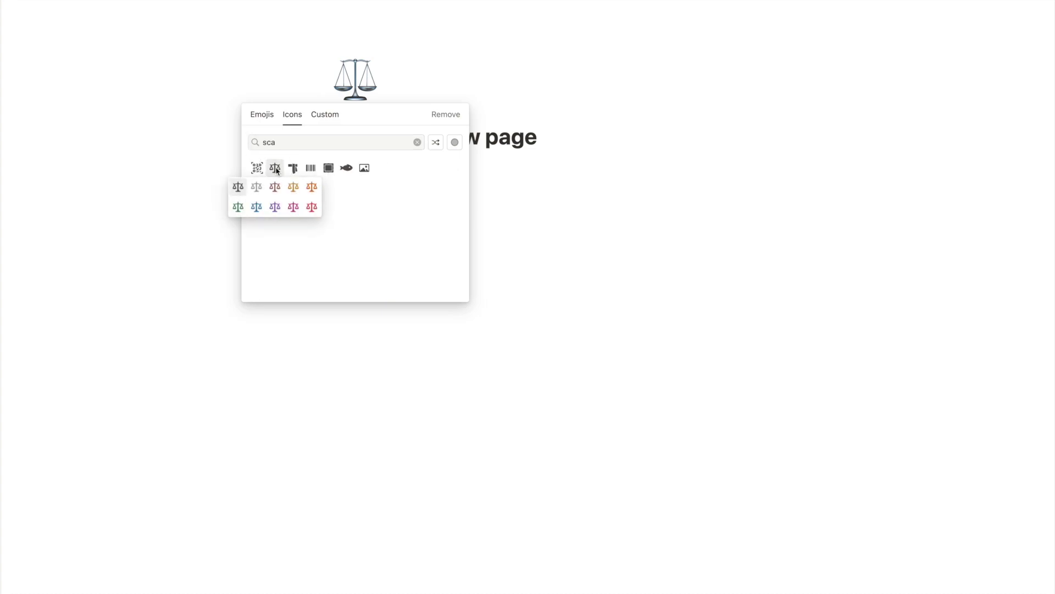
{"action": "left_click", "coordinate": [275, 207]}
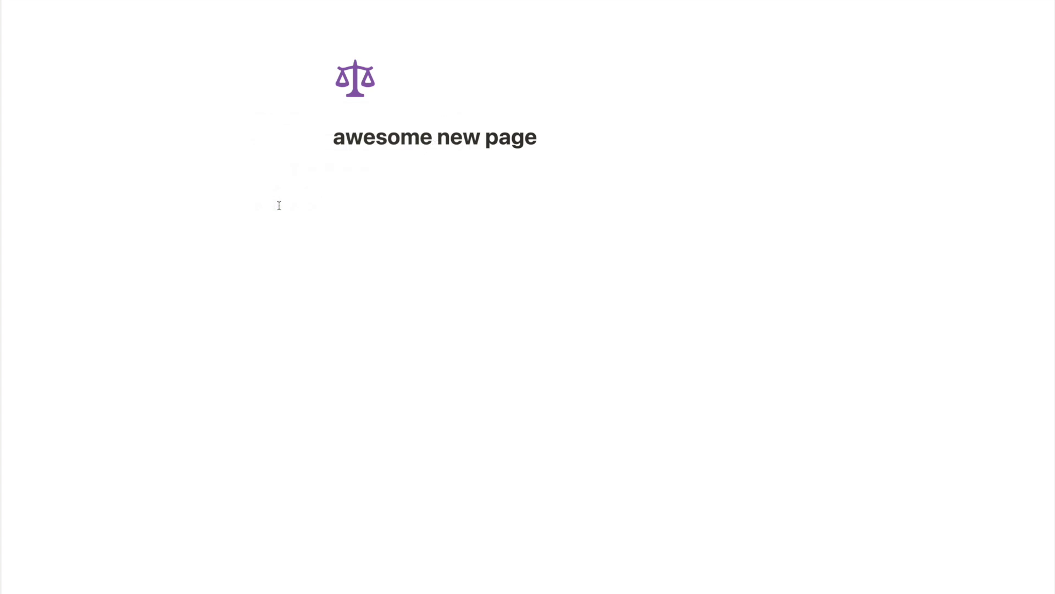
Open the Club Homepage template and look over its cover, subpage links and Initiatives gallery.
{"action": "left_click", "coordinate": [42, 374]}
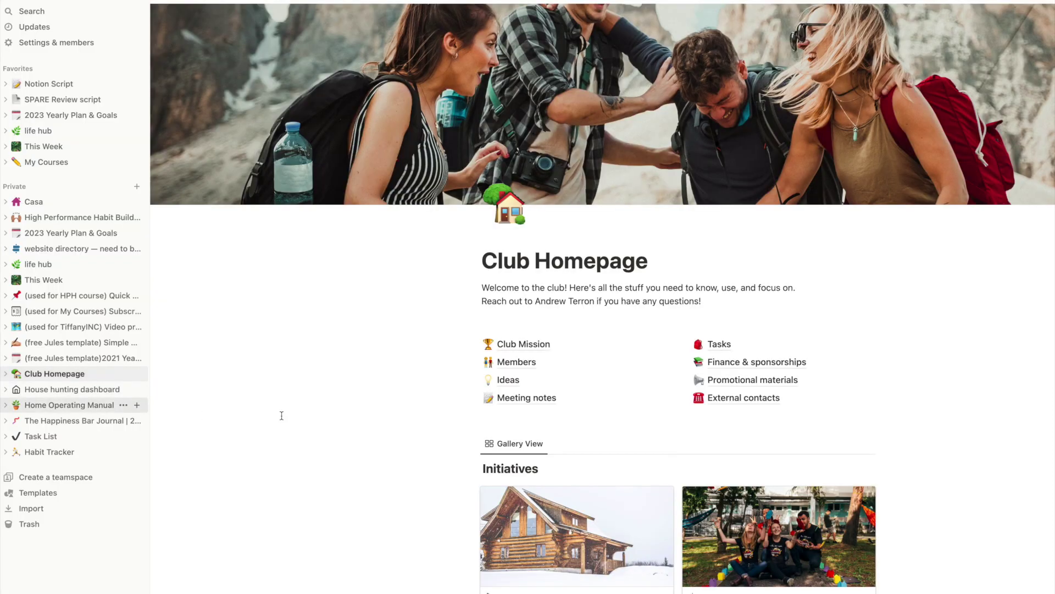
{"action": "scroll", "coordinate": [1010, 405], "scroll_direction": "down", "scroll_amount": 1}
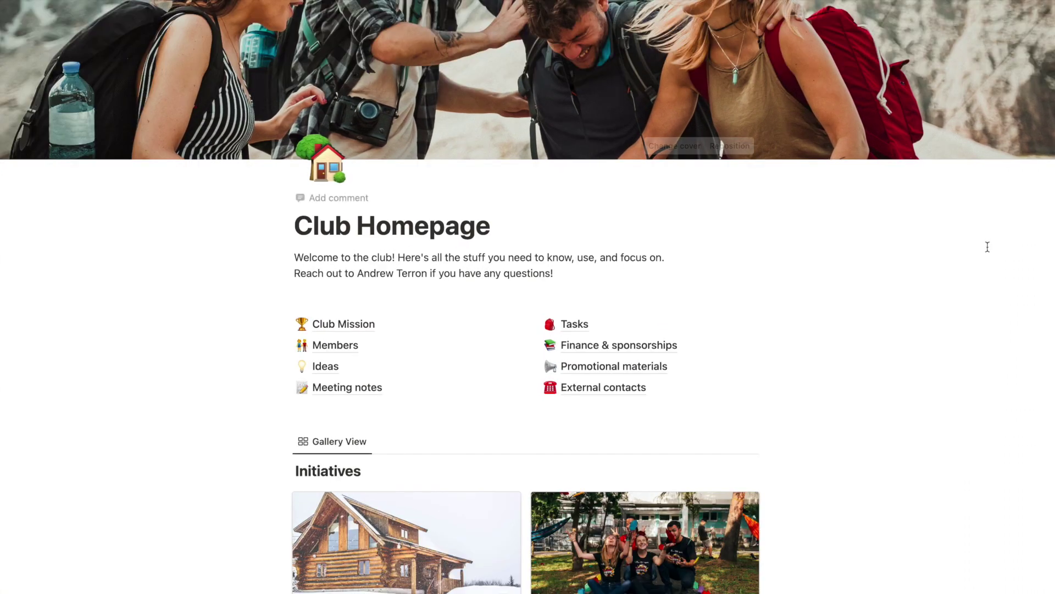
{"action": "scroll", "coordinate": [1020, 457], "scroll_direction": "down", "scroll_amount": 1}
{"action": "scroll", "coordinate": [1022, 455], "scroll_direction": "down", "scroll_amount": 3}
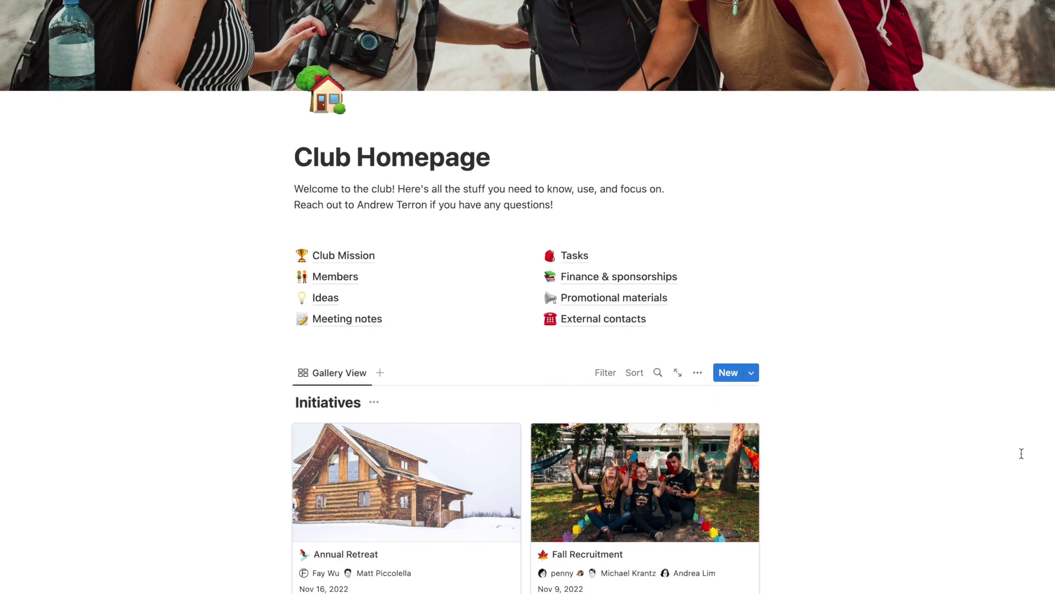
{"action": "scroll", "coordinate": [1021, 450], "scroll_direction": "down", "scroll_amount": 2}
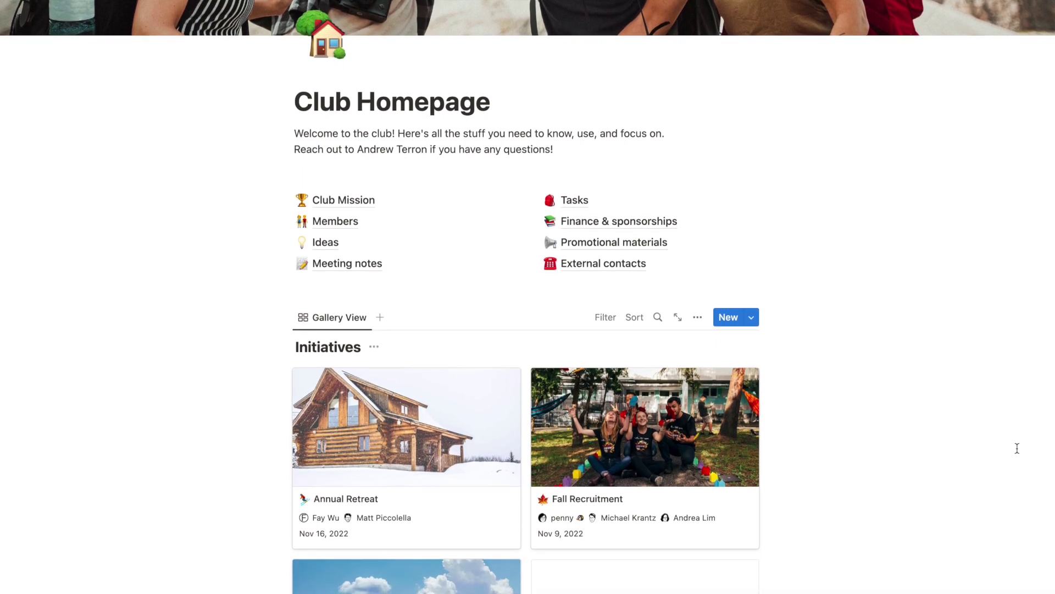
{"action": "scroll", "coordinate": [1019, 449], "scroll_direction": "down", "scroll_amount": 2}
{"action": "scroll", "coordinate": [1015, 447], "scroll_direction": "down", "scroll_amount": 2}
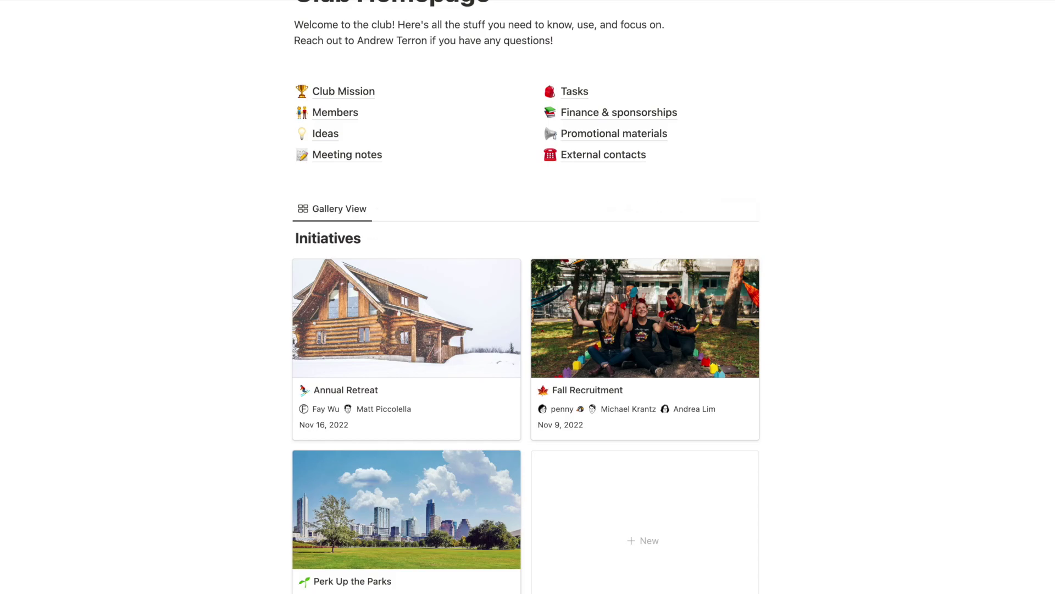
{"action": "left_click", "coordinate": [605, 117]}
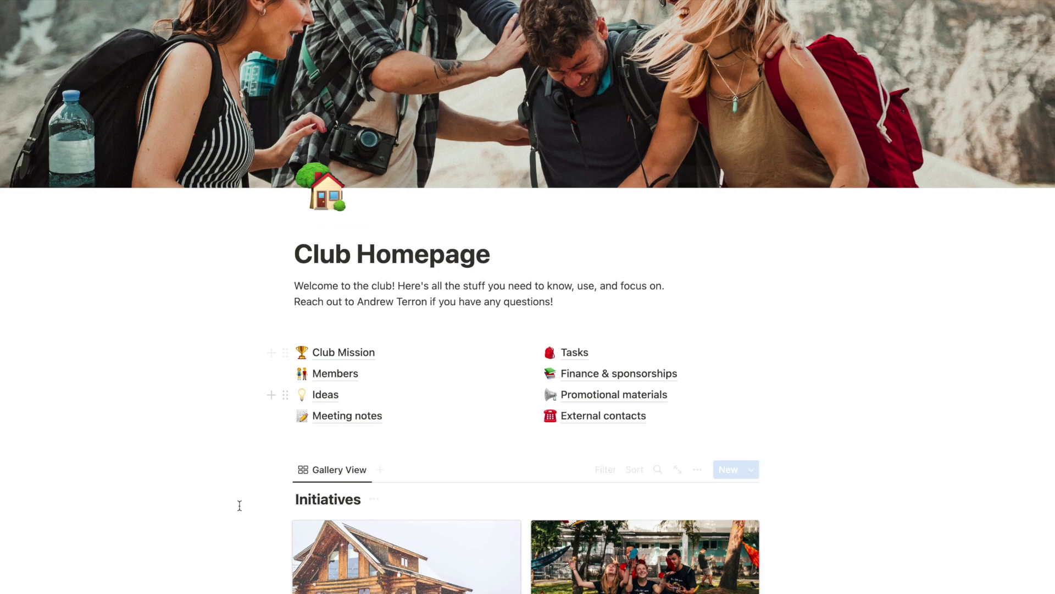
Look over the Club Homepage's Initiatives gallery, and open the Promotional materials subpage to view its logos and slogans.
{"action": "scroll", "coordinate": [236, 495], "scroll_direction": "down", "scroll_amount": 3}
{"action": "scroll", "coordinate": [236, 489], "scroll_direction": "down", "scroll_amount": 2}
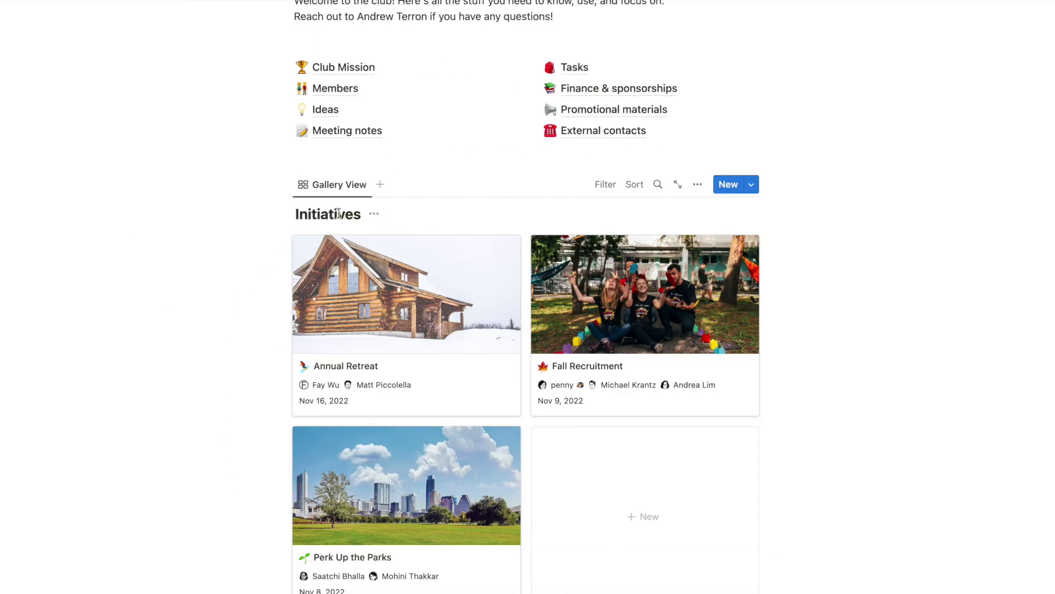
{"action": "left_click", "coordinate": [622, 111]}
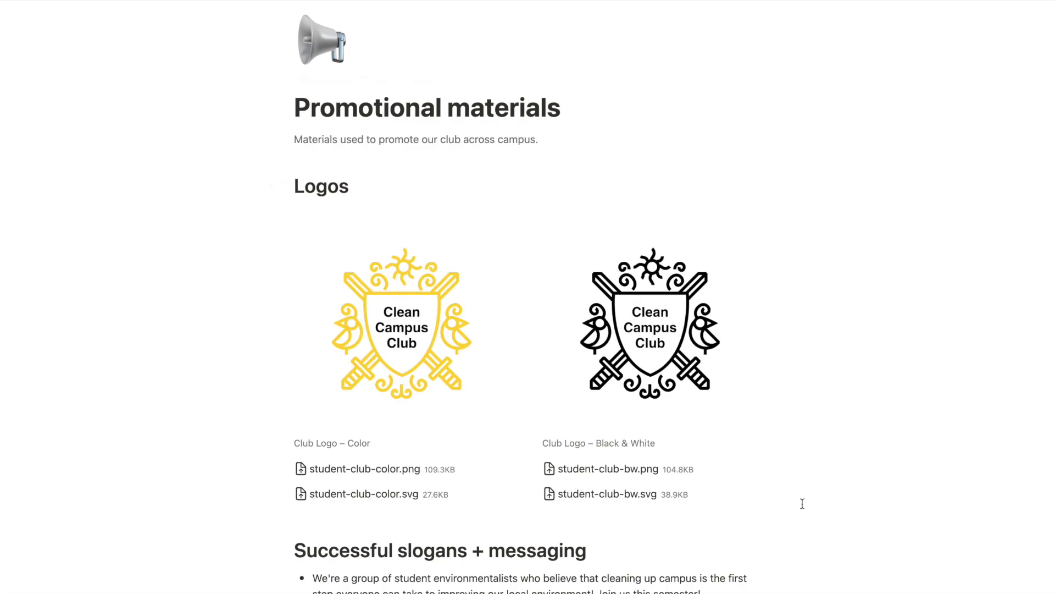
{"action": "scroll", "coordinate": [802, 503], "scroll_direction": "down", "scroll_amount": 2}
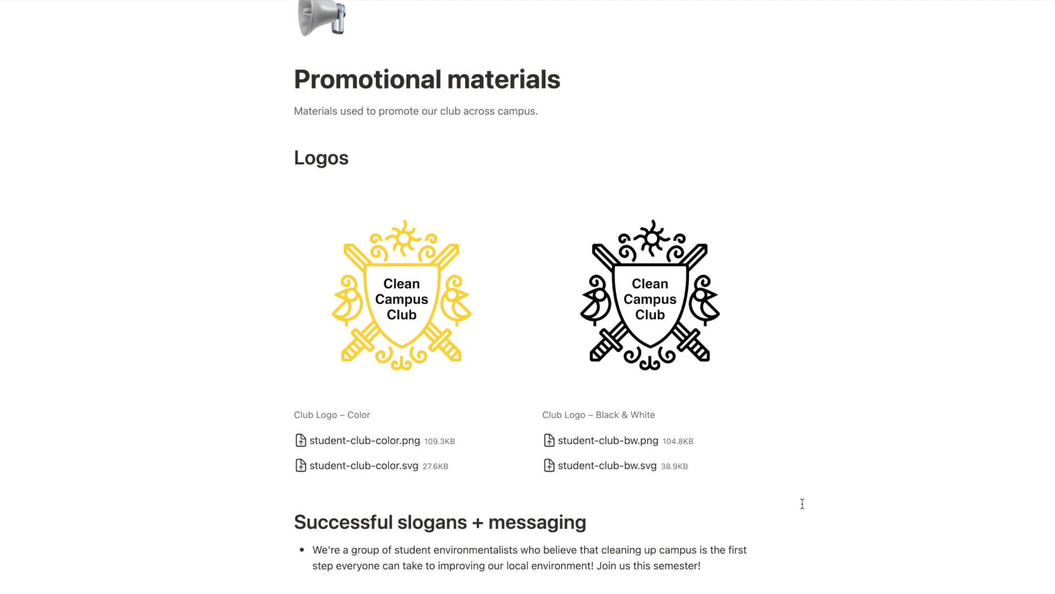
{"action": "scroll", "coordinate": [802, 503], "scroll_direction": "down", "scroll_amount": 3}
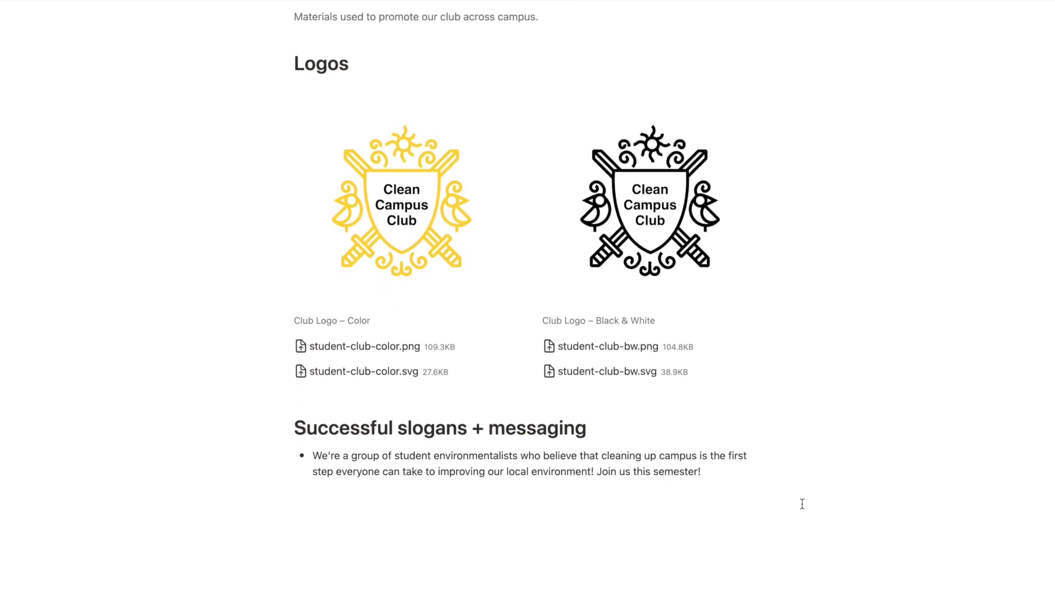
{"action": "scroll", "coordinate": [804, 499], "scroll_direction": "up", "scroll_amount": 5}
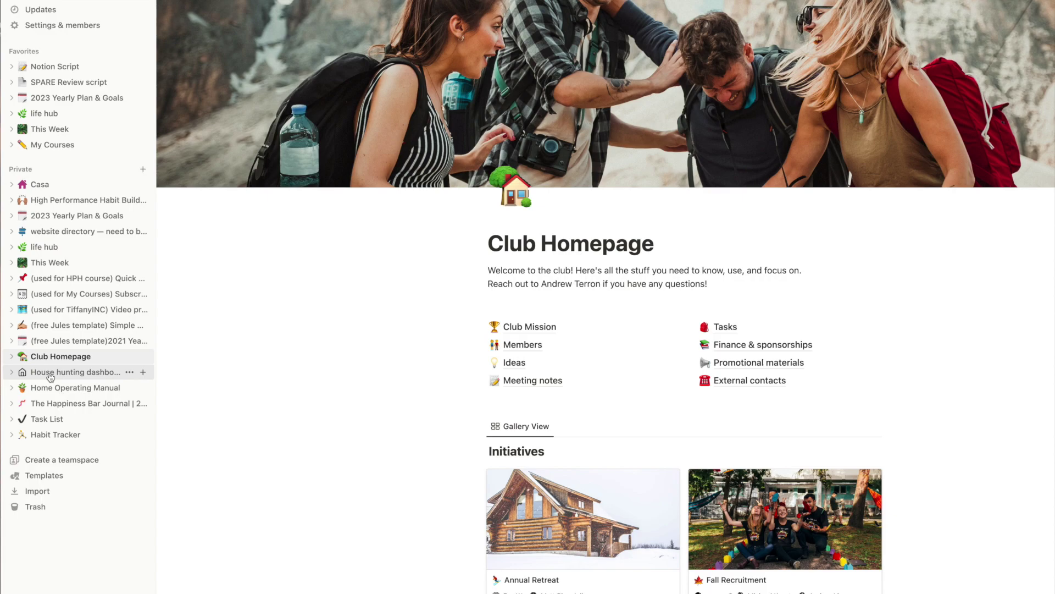
Open the House hunting dashboard, look through its sections, view its Source database and return to the dashboard.
{"action": "left_click", "coordinate": [50, 373]}
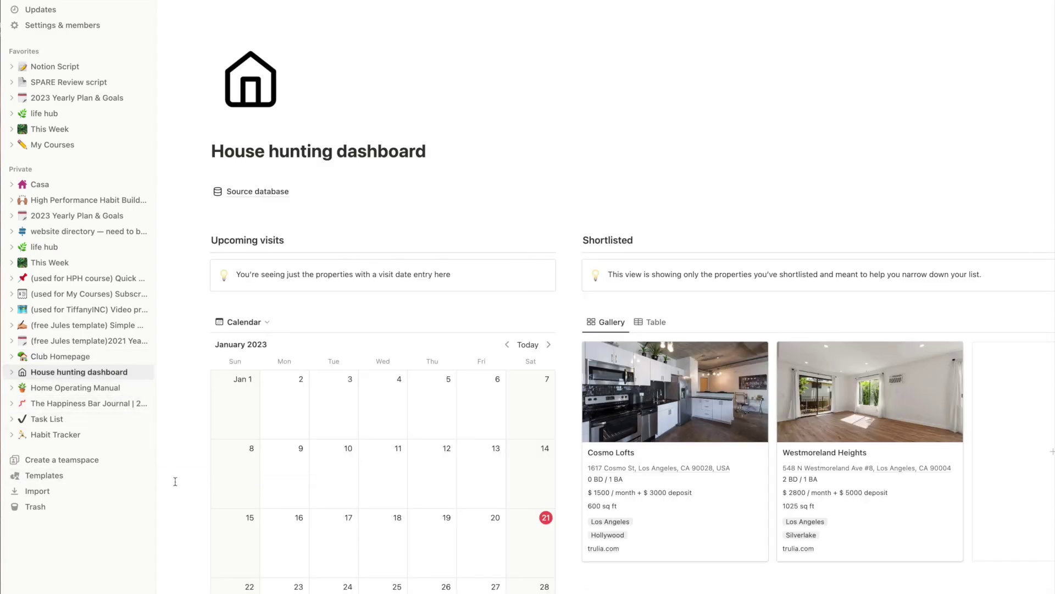
{"action": "scroll", "coordinate": [178, 482], "scroll_direction": "down", "scroll_amount": 3}
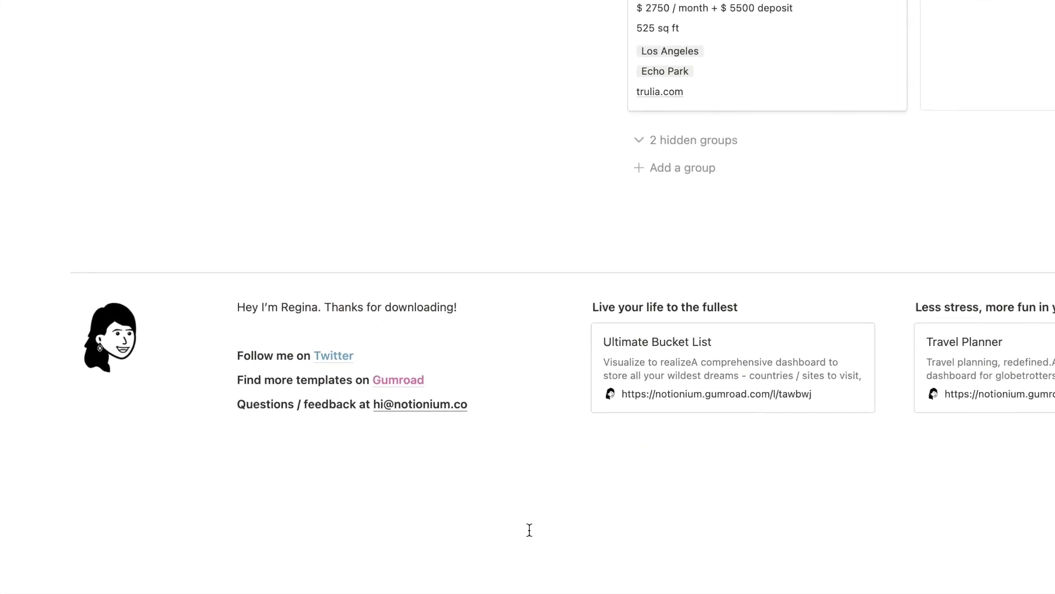
{"action": "left_click", "coordinate": [123, 211]}
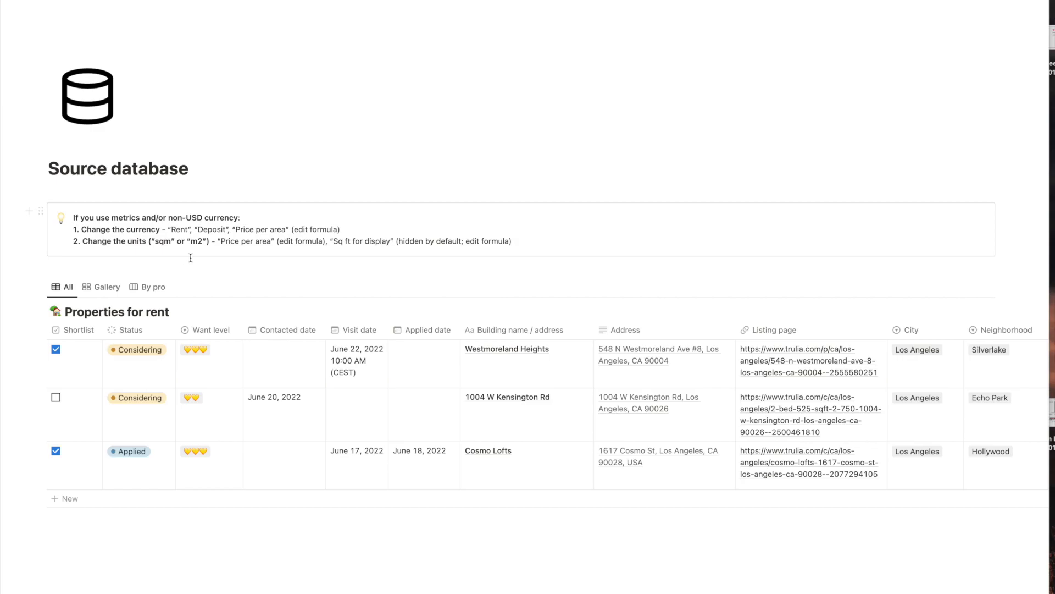
{"action": "key", "text": "super+bracketleft"}
{"action": "scroll", "coordinate": [432, 544], "scroll_direction": "down", "scroll_amount": 10}
{"action": "scroll", "coordinate": [433, 544], "scroll_direction": "down", "scroll_amount": 11}
{"action": "scroll", "coordinate": [353, 552], "scroll_direction": "down", "scroll_amount": 6}
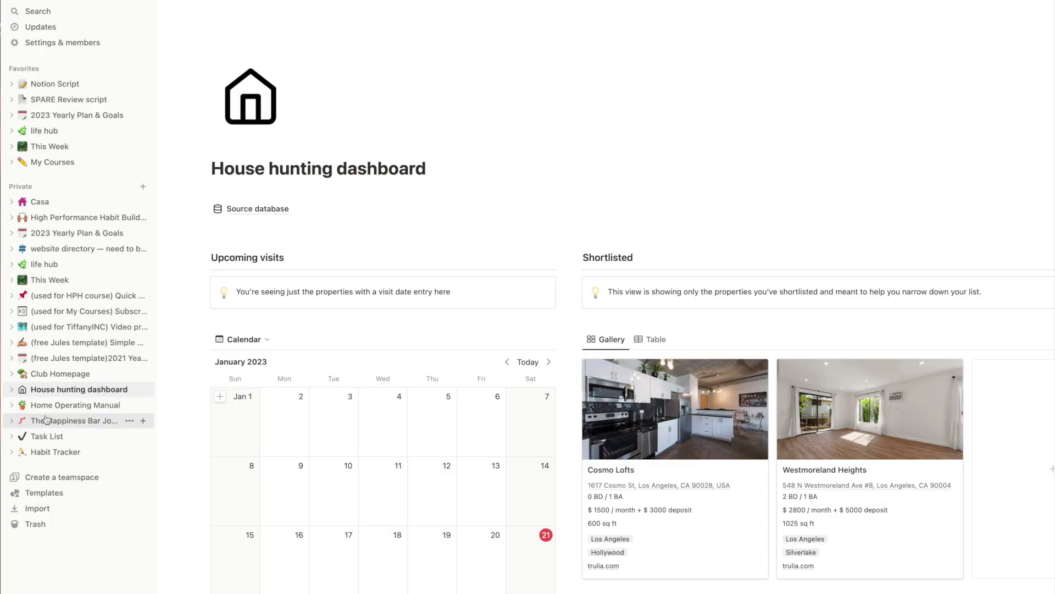
Open The Happiness Bar Journal page and examine its cover, animated icon, coloured sections, journal table and Clarity Builder.
{"action": "left_click", "coordinate": [46, 420]}
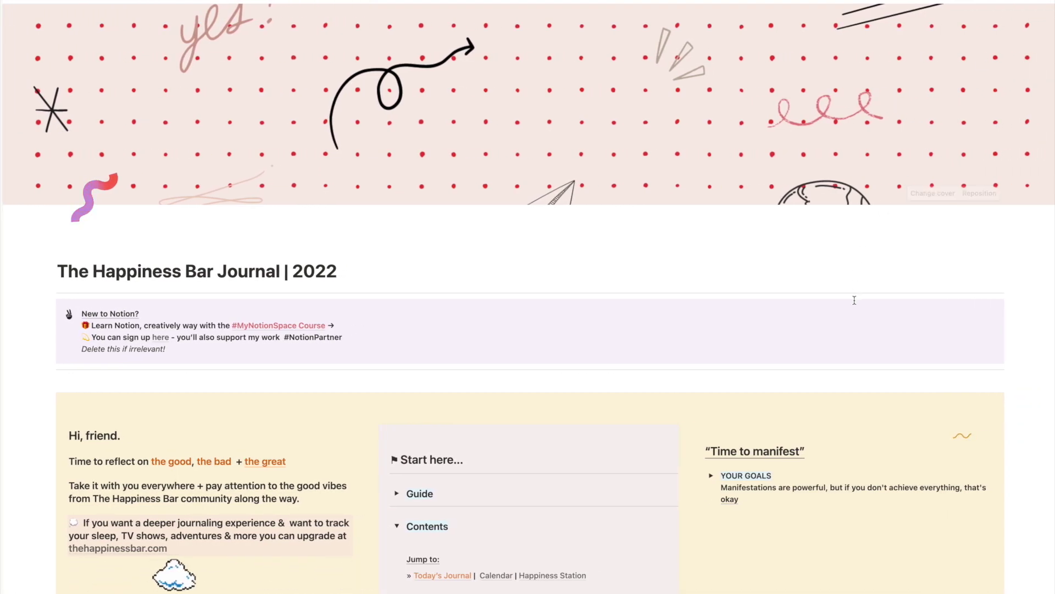
{"action": "scroll", "coordinate": [831, 351], "scroll_direction": "down", "scroll_amount": 5}
{"action": "scroll", "coordinate": [831, 351], "scroll_direction": "down", "scroll_amount": 6}
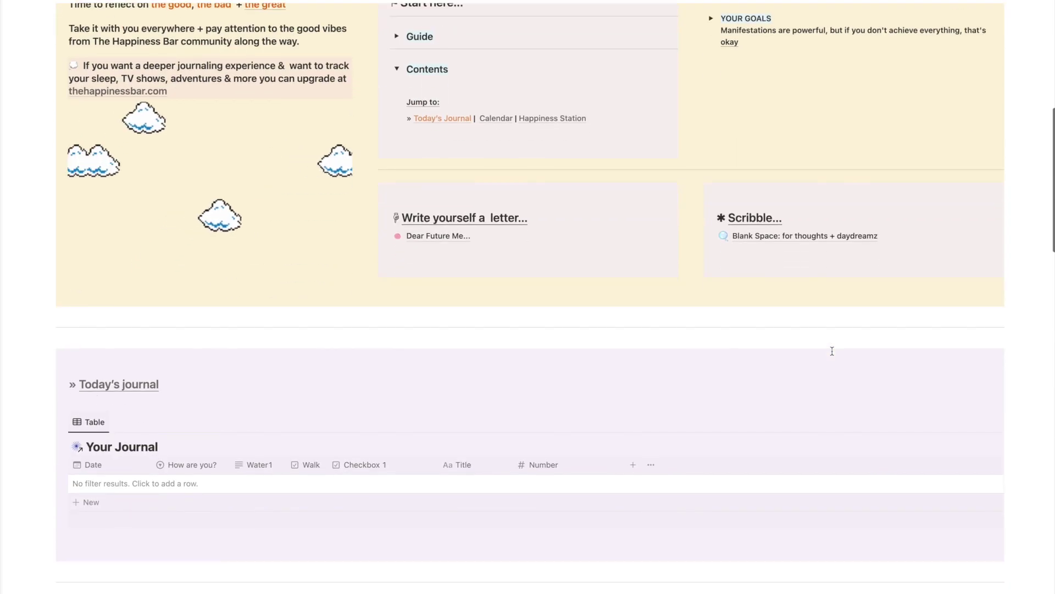
{"action": "scroll", "coordinate": [831, 355], "scroll_direction": "down", "scroll_amount": 4}
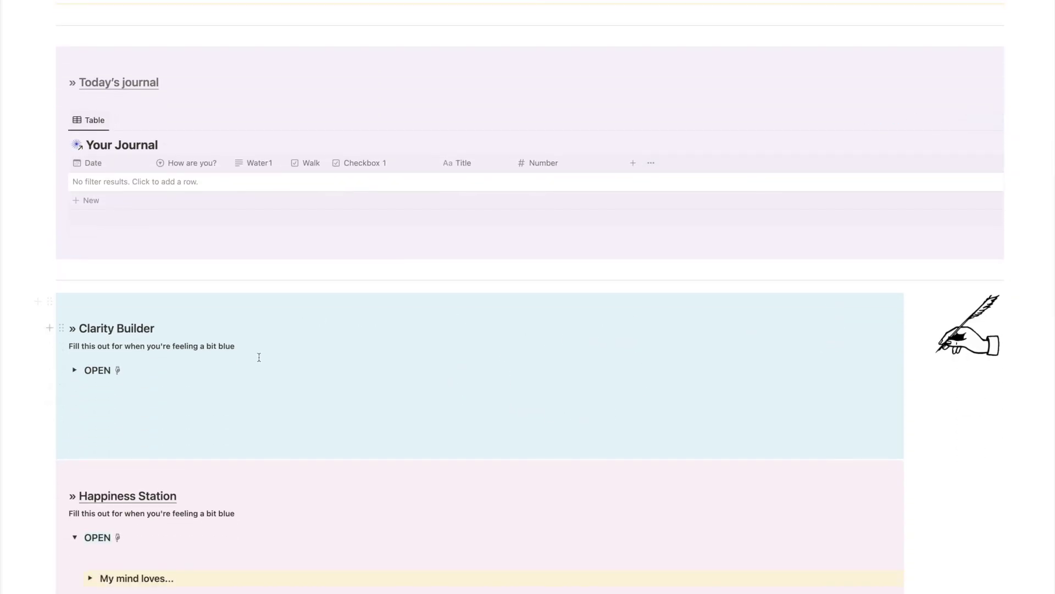
{"action": "scroll", "coordinate": [342, 381], "scroll_direction": "down", "scroll_amount": 1}
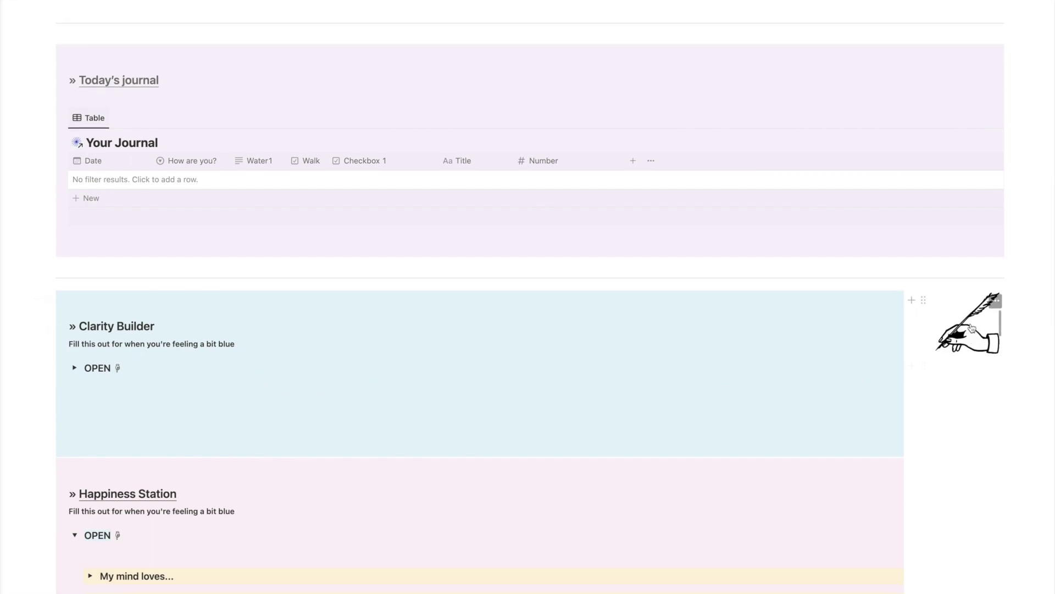
{"action": "scroll", "coordinate": [965, 369], "scroll_direction": "up", "scroll_amount": 6}
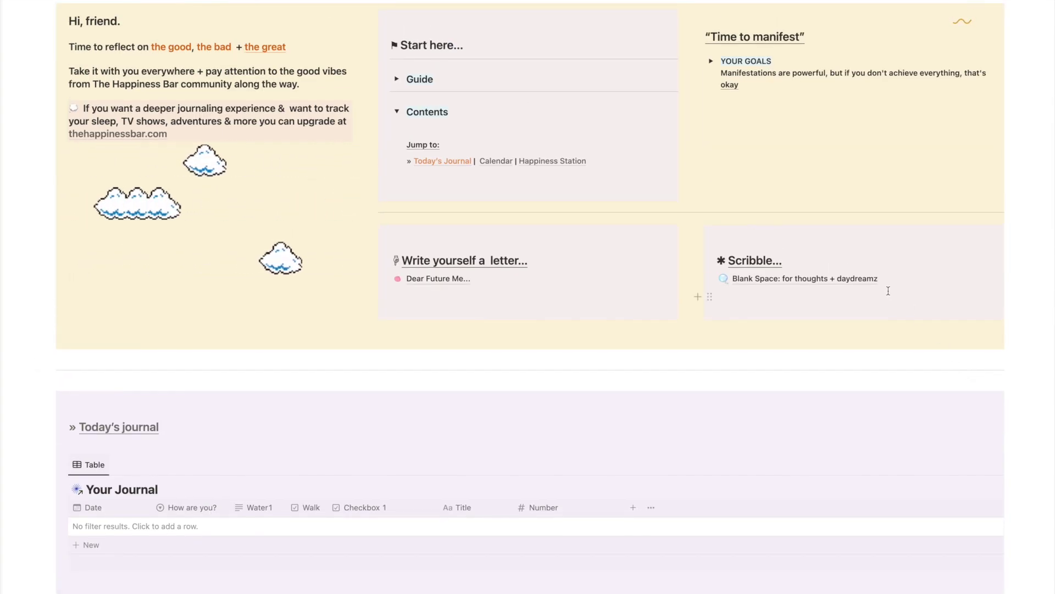
{"action": "scroll", "coordinate": [888, 291], "scroll_direction": "up", "scroll_amount": 7}
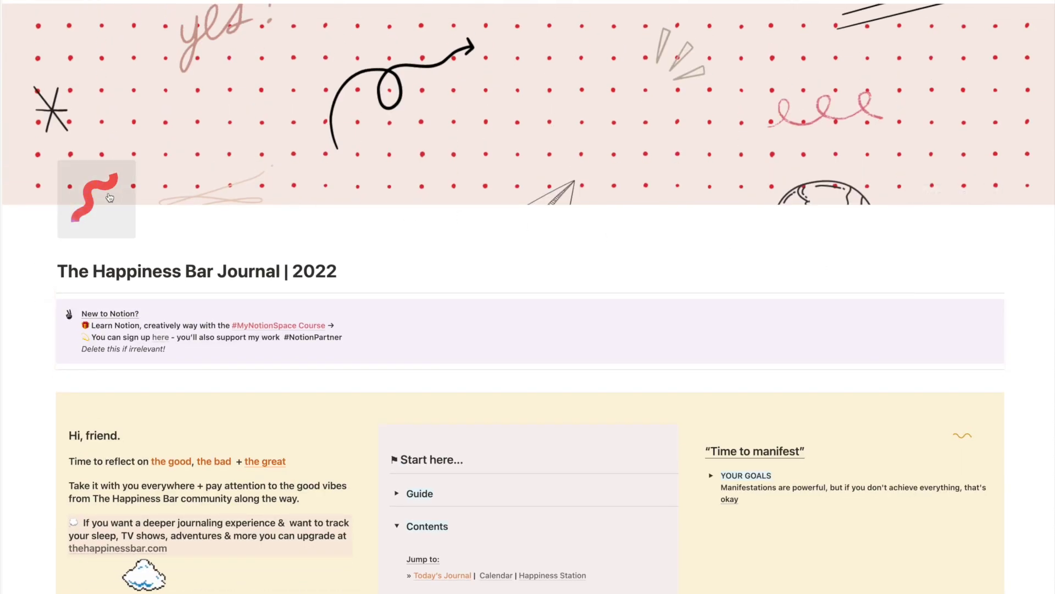
Go through the whole journal page again, including the Happiness Station, Calendar and creator's closing section.
{"action": "scroll", "coordinate": [580, 375], "scroll_direction": "down", "scroll_amount": 4}
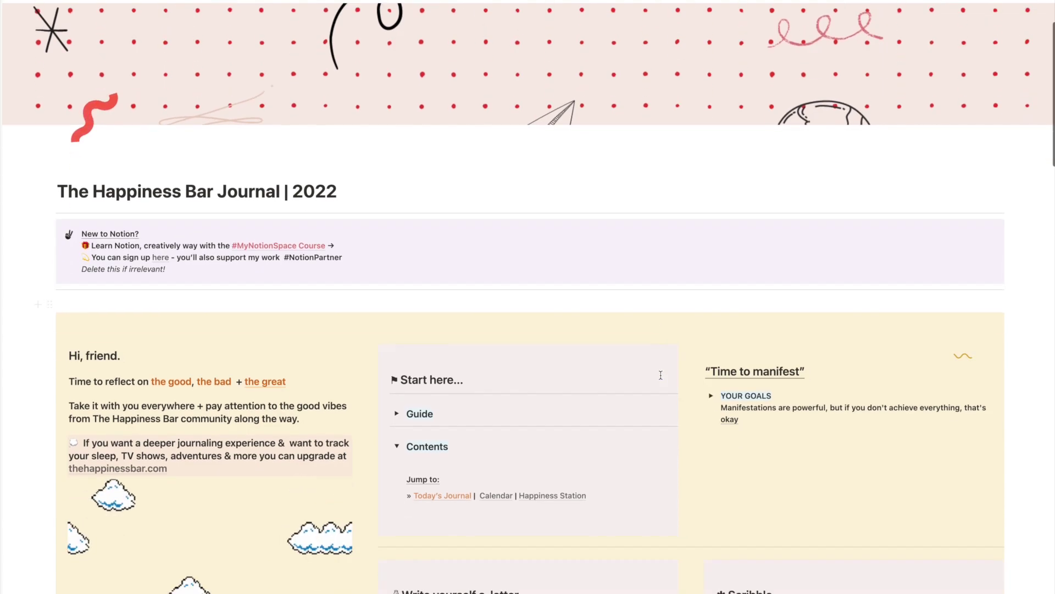
{"action": "scroll", "coordinate": [661, 373], "scroll_direction": "down", "scroll_amount": 10}
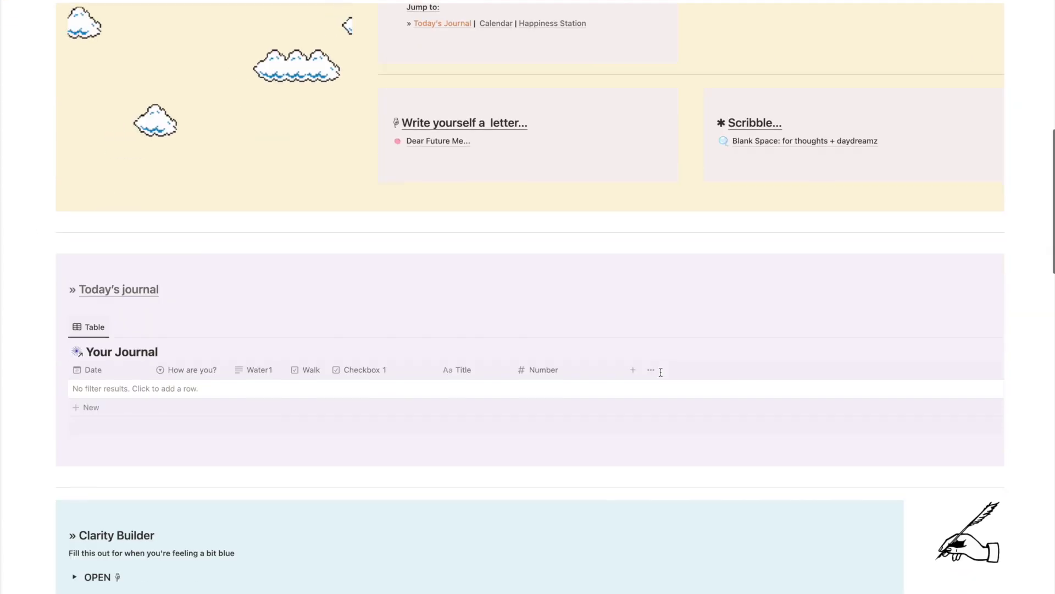
{"action": "scroll", "coordinate": [659, 371], "scroll_direction": "down", "scroll_amount": 6}
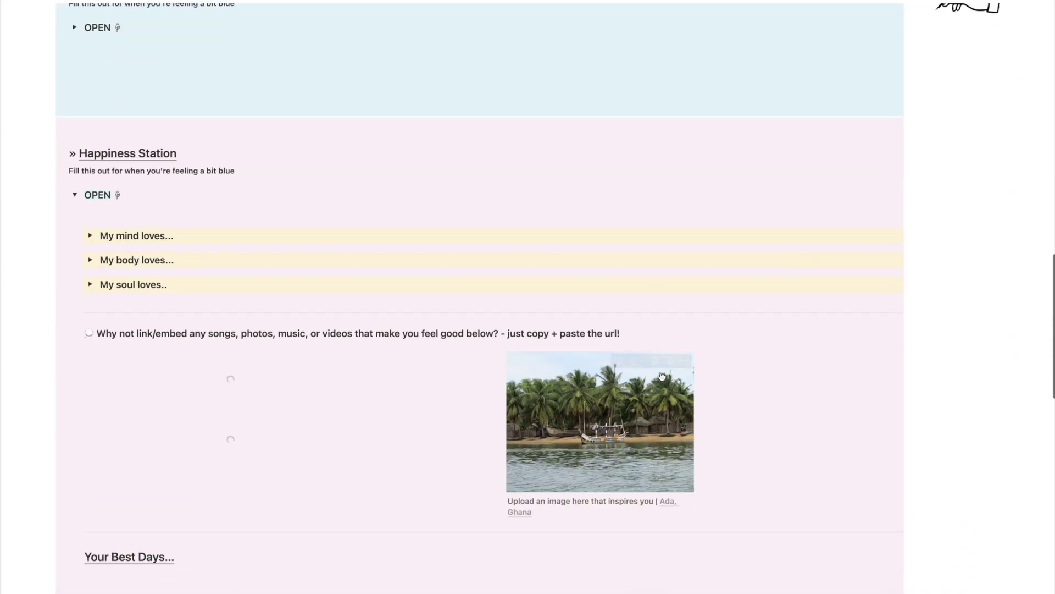
{"action": "scroll", "coordinate": [662, 376], "scroll_direction": "down", "scroll_amount": 3}
{"action": "scroll", "coordinate": [662, 377], "scroll_direction": "down", "scroll_amount": 10}
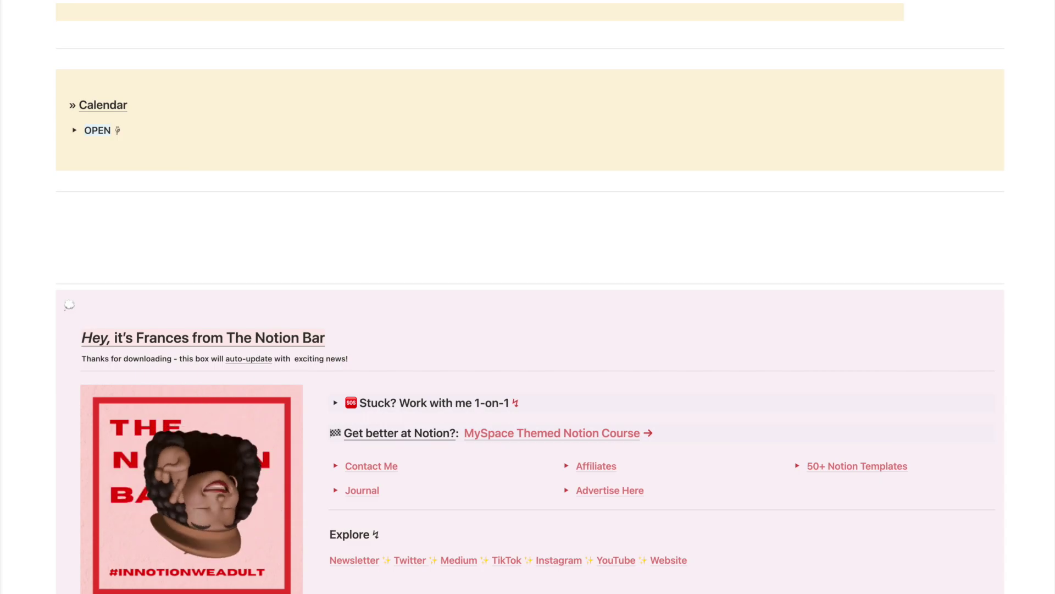
{"action": "scroll", "coordinate": [895, 344], "scroll_direction": "up", "scroll_amount": 15}
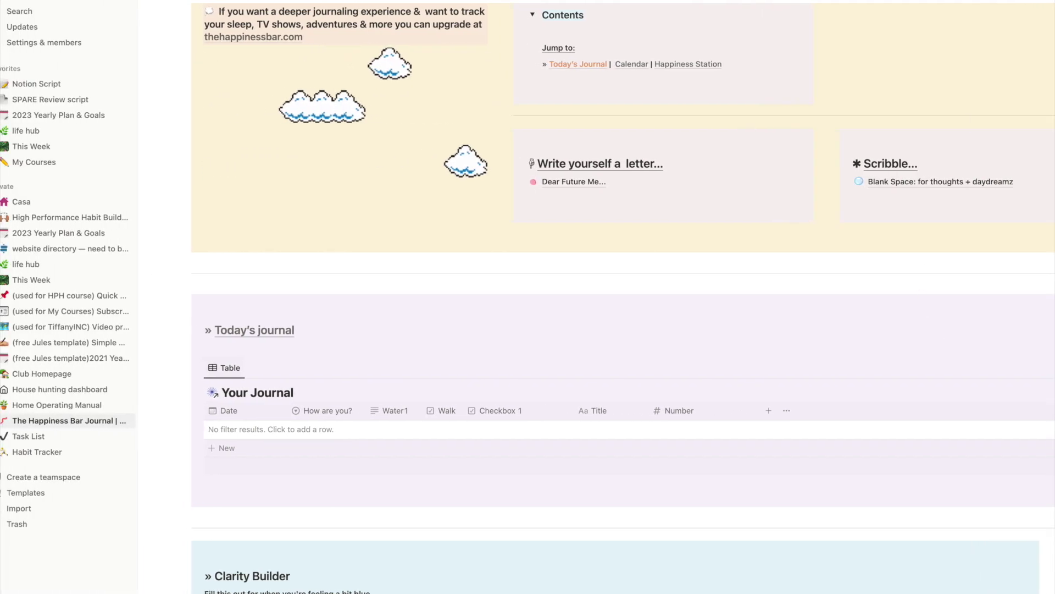
Open the Task List page, and search the Notion Template Gallery for a habit tracker.
{"action": "left_click", "coordinate": [42, 436]}
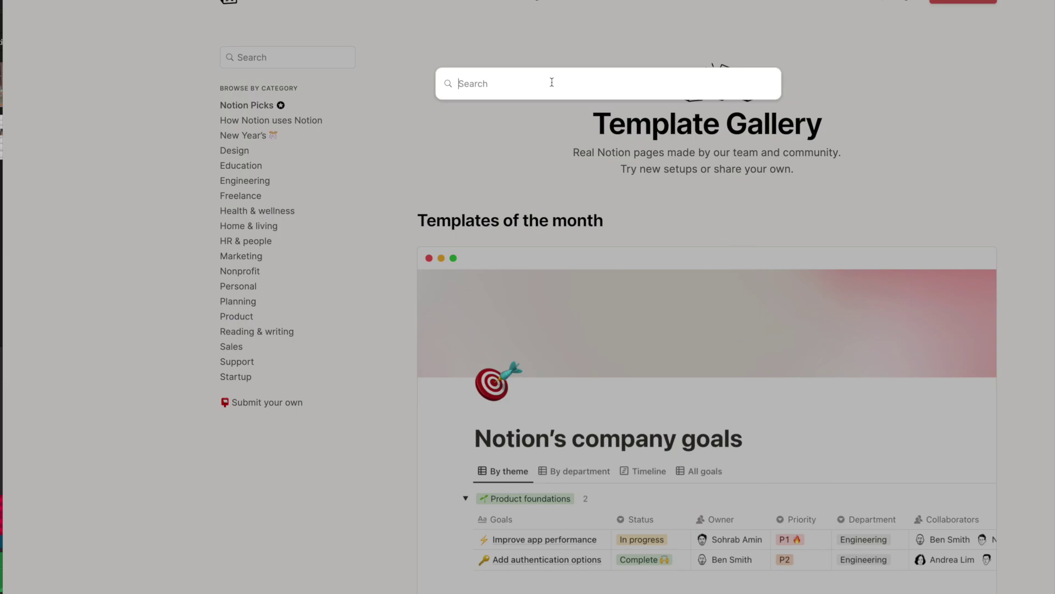
{"action": "type", "text": "t tracker"}
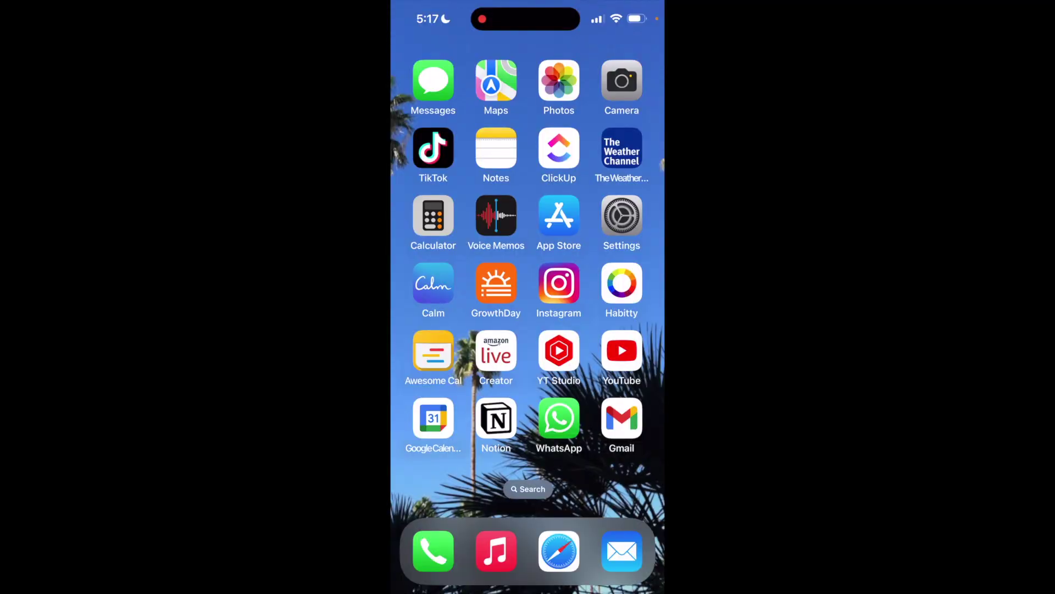
Switch to the Habitty app and toggle Thursday's marks for Healthy lunch and Collagen tea off and back on.
{"action": "left_click", "coordinate": [622, 283]}
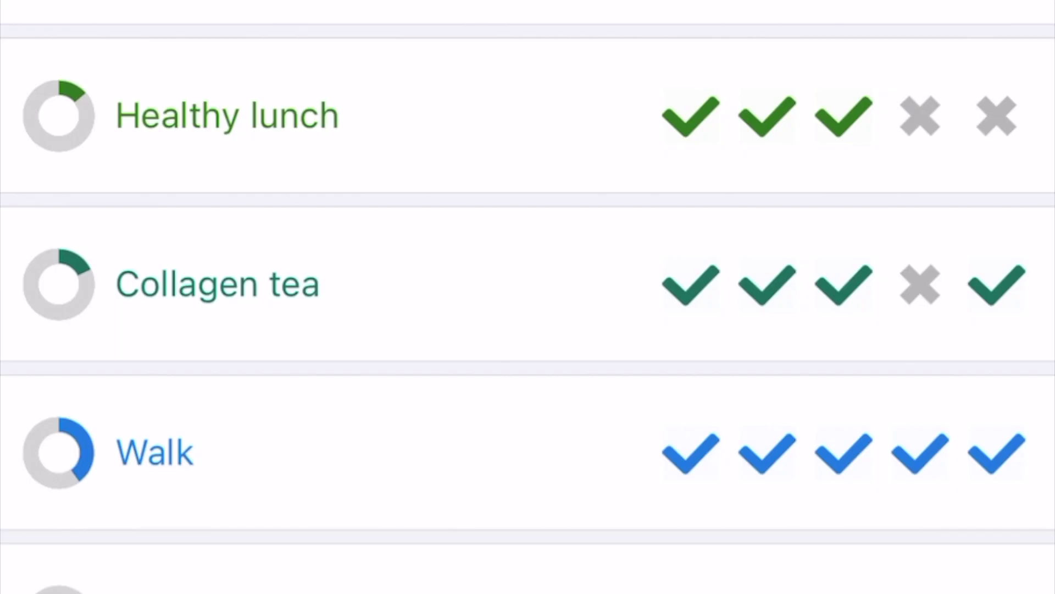
{"action": "left_click", "coordinate": [570, 294]}
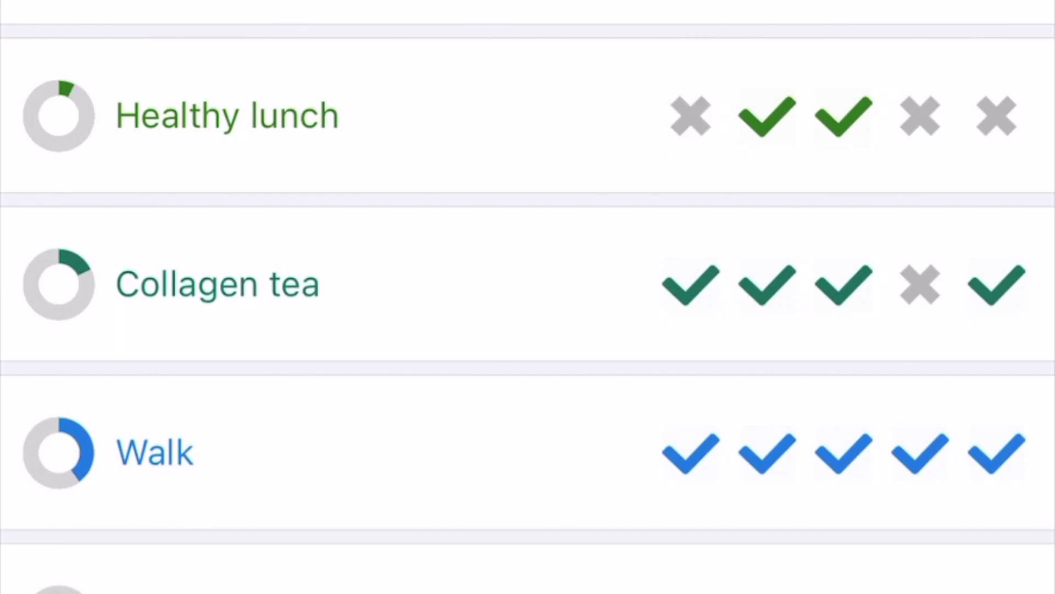
{"action": "left_click", "coordinate": [691, 285]}
{"action": "left_click", "coordinate": [691, 284]}
{"action": "left_click", "coordinate": [691, 115]}
Review the Walk habit's overview, history calendar and edit settings, and return to the habits list.
{"action": "left_click", "coordinate": [439, 163]}
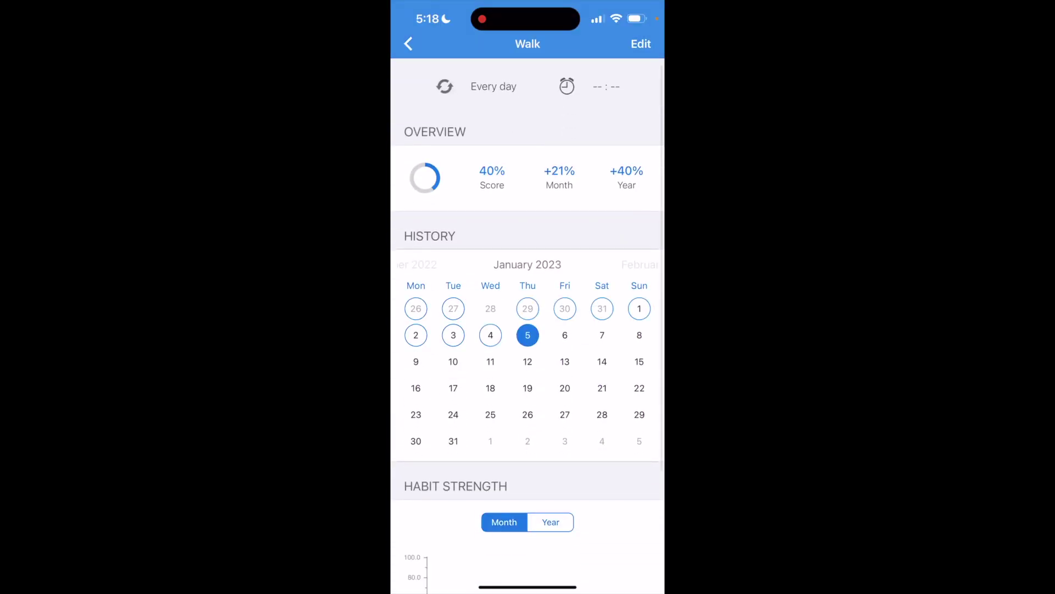
{"action": "left_click", "coordinate": [641, 43]}
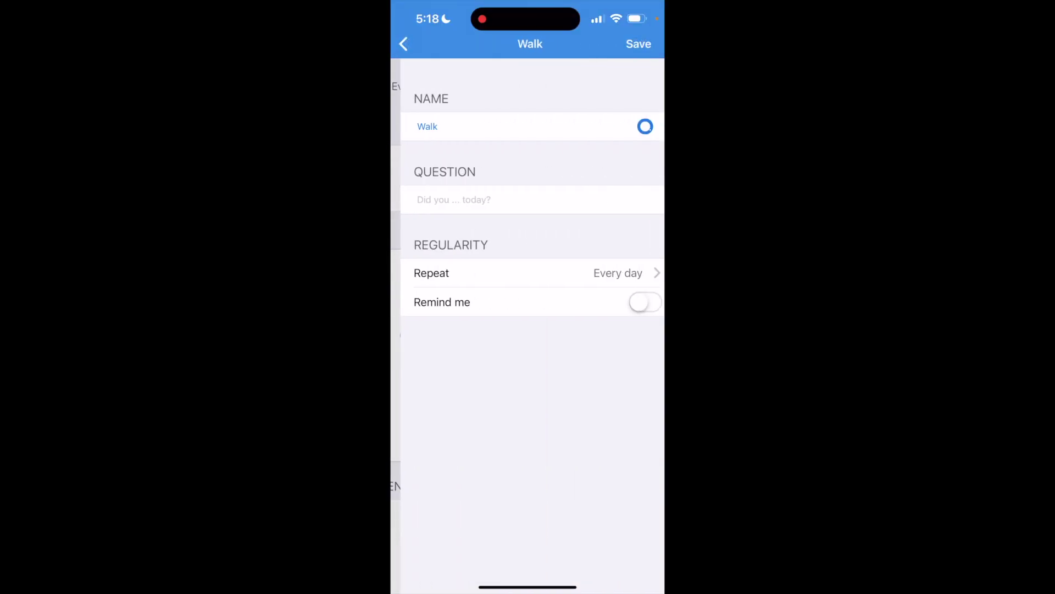
{"action": "left_click", "coordinate": [636, 127]}
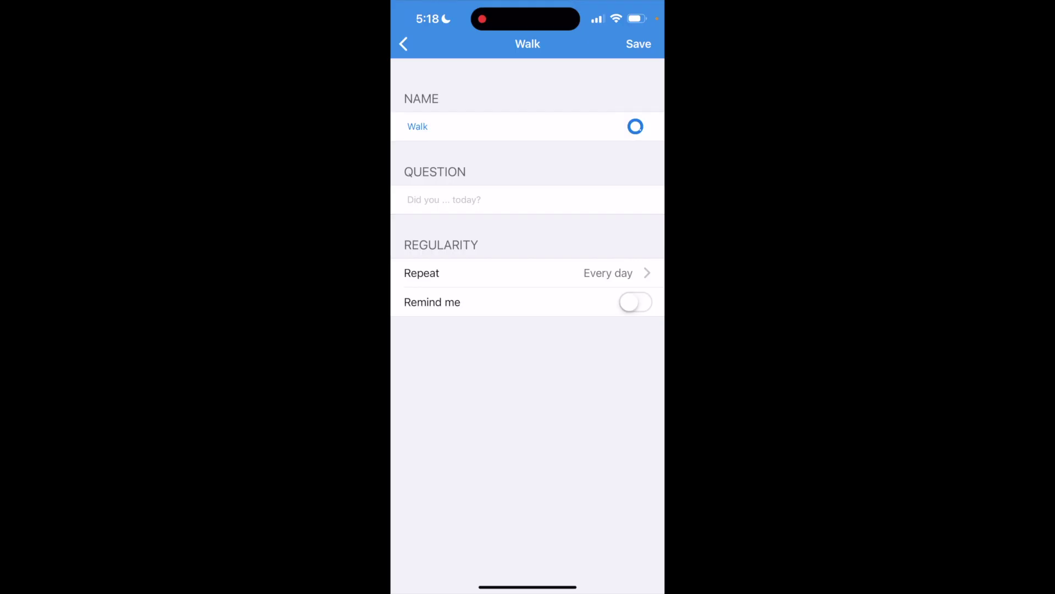
{"action": "left_click", "coordinate": [403, 44]}
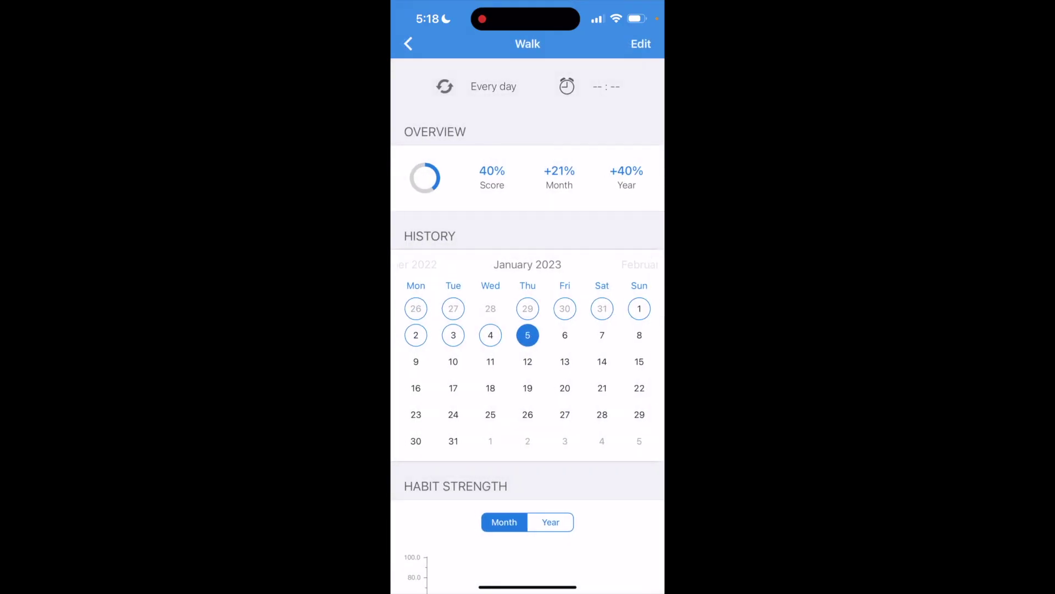
{"action": "left_click", "coordinate": [408, 44]}
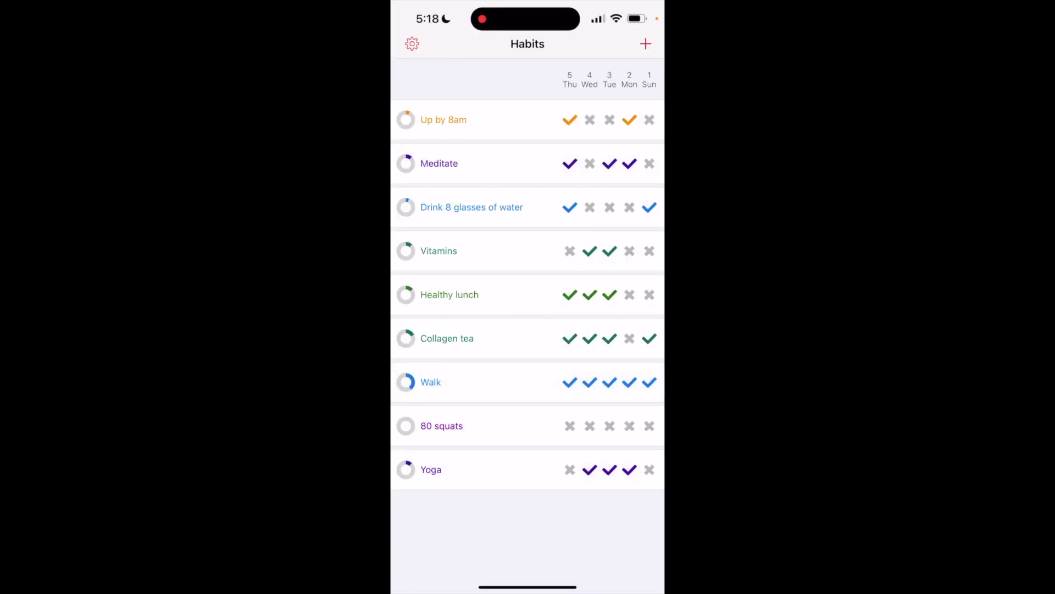
{"action": "left_click", "coordinate": [429, 380]}
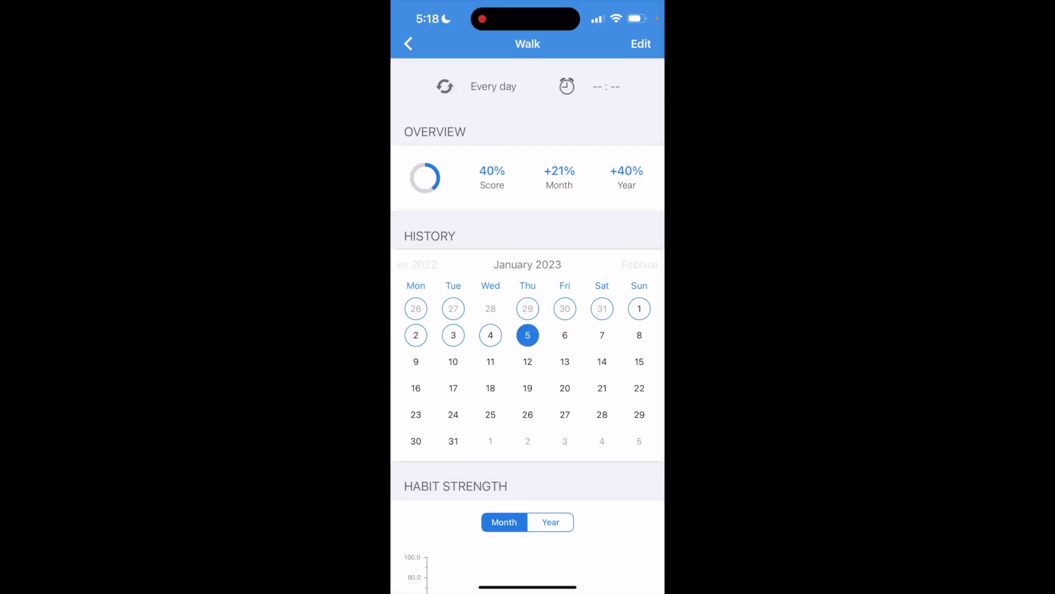
{"action": "left_click", "coordinate": [408, 44]}
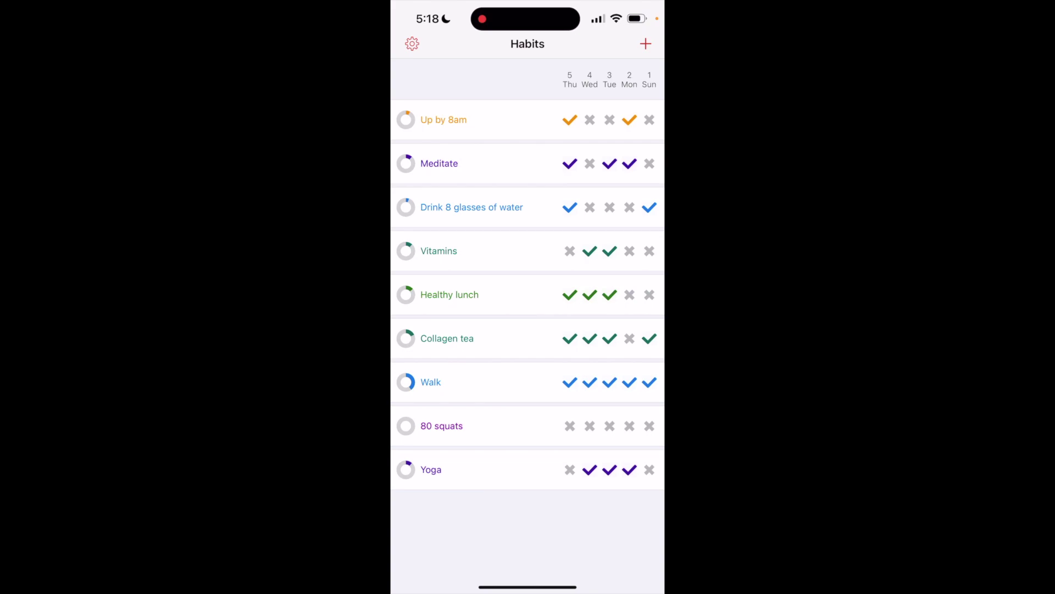
Extend the Meditate habit's "Did you meditate today" question with a first name and "?!", and save the habit.
{"action": "left_click", "coordinate": [439, 164]}
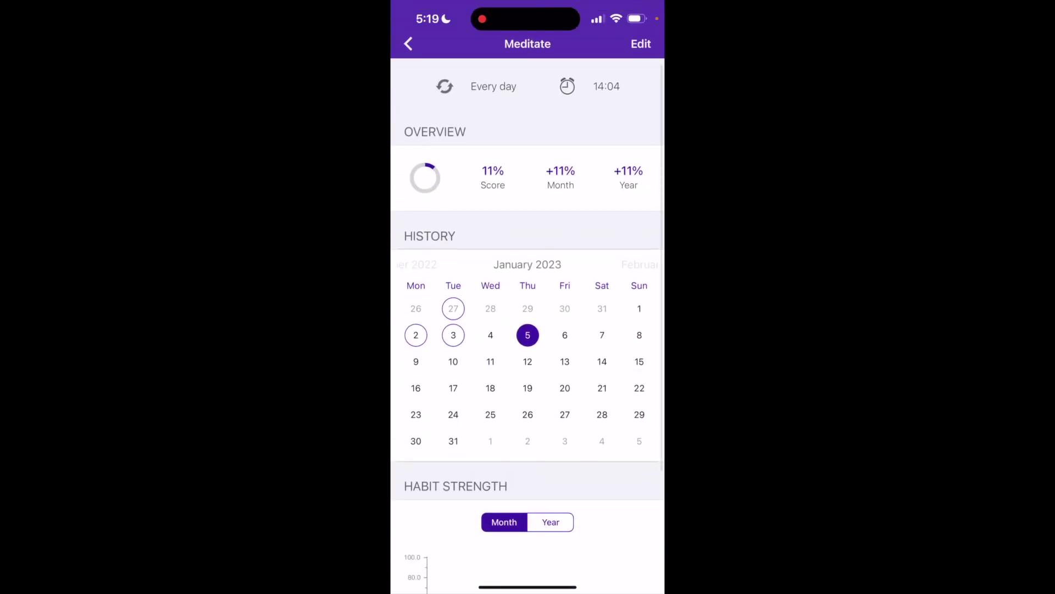
{"action": "left_click", "coordinate": [641, 44]}
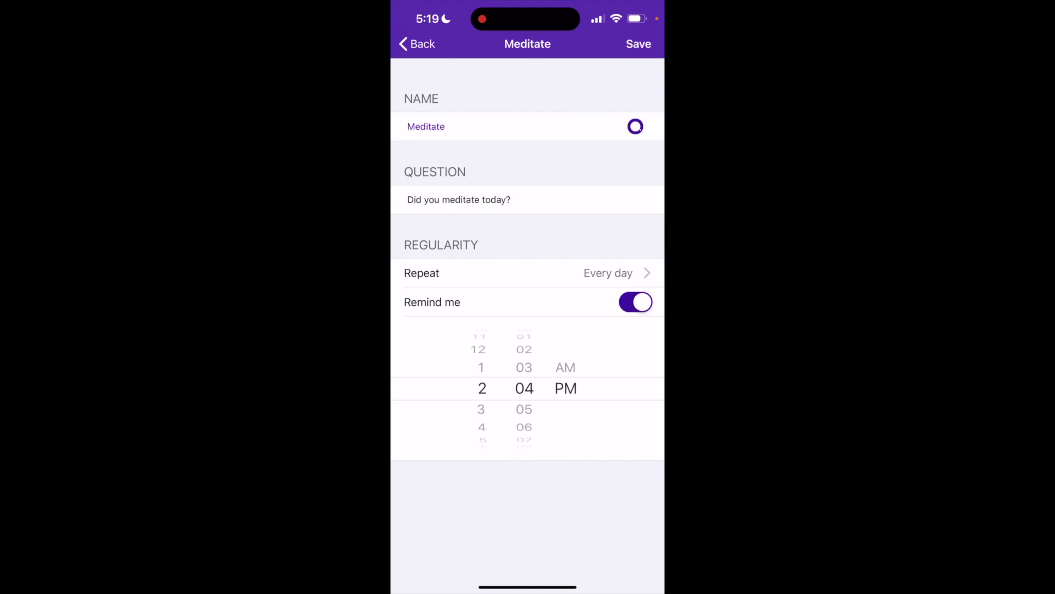
{"action": "left_click", "coordinate": [508, 200]}
{"action": "key", "text": "BackSpace"}
{"action": "left_click", "coordinate": [408, 489]}
{"action": "left_click", "coordinate": [409, 489]}
{"action": "type", "text": "Tiffany?!"}
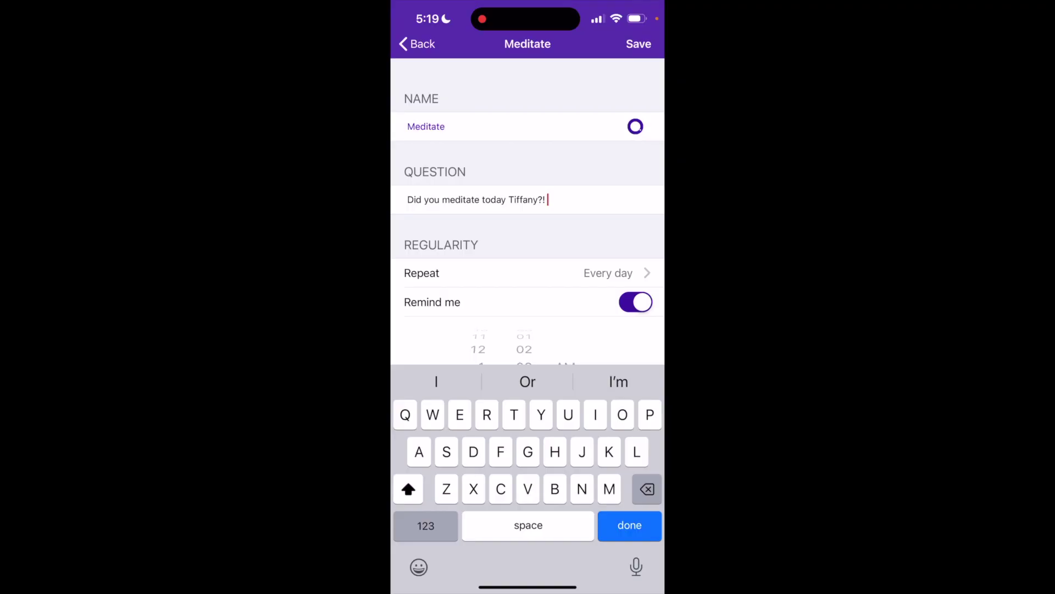
{"action": "scroll", "coordinate": [528, 209], "scroll_direction": "down", "scroll_amount": 2}
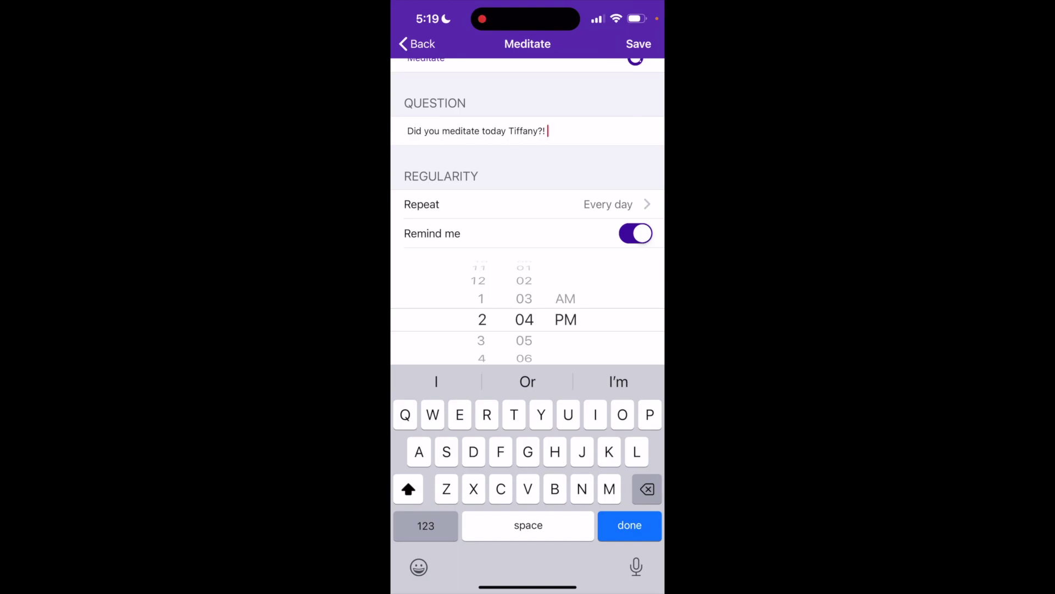
{"action": "left_click", "coordinate": [638, 43]}
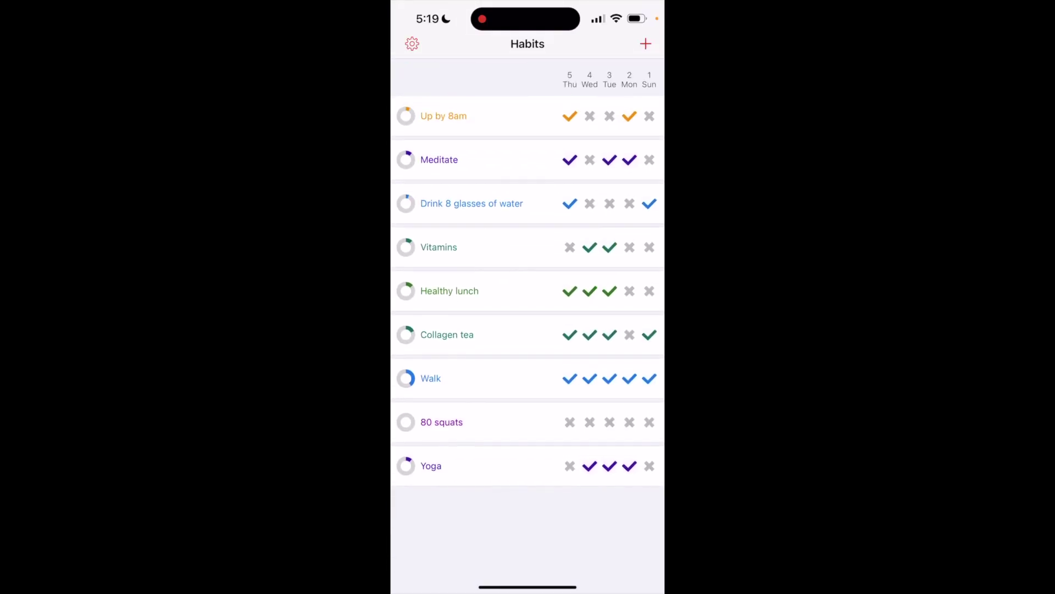
Add a habit named "New" to the habits list and save it.
{"action": "left_click", "coordinate": [646, 43]}
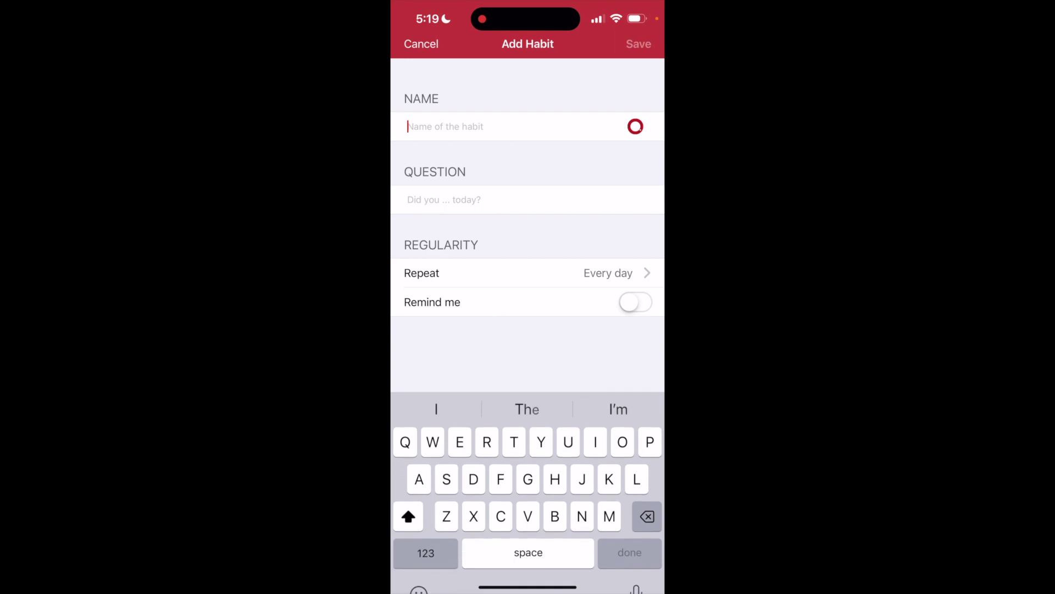
{"action": "type", "text": "New"}
{"action": "key", "text": "Return"}
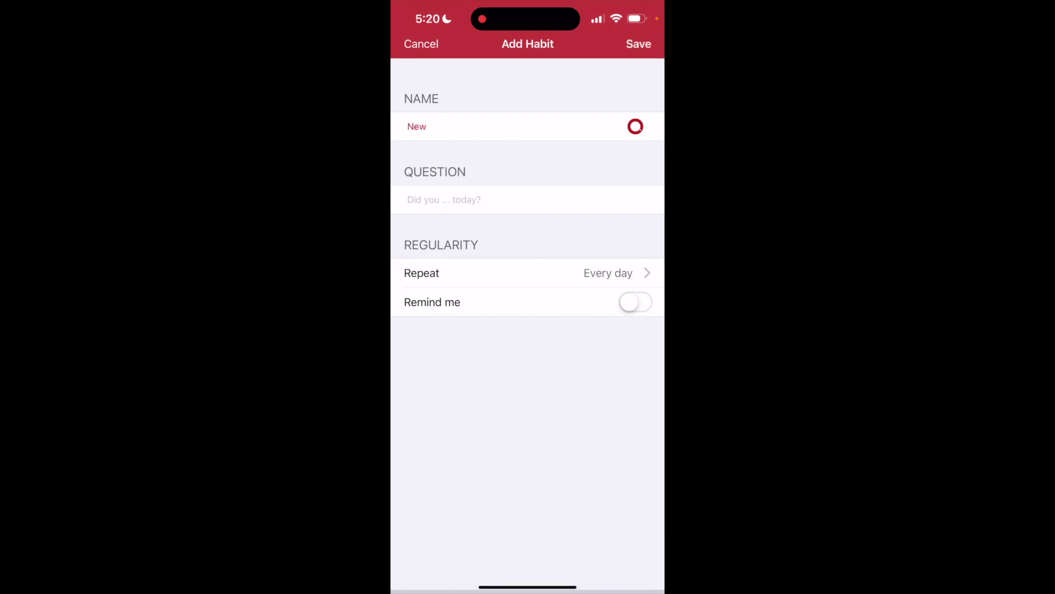
{"action": "left_click", "coordinate": [638, 44]}
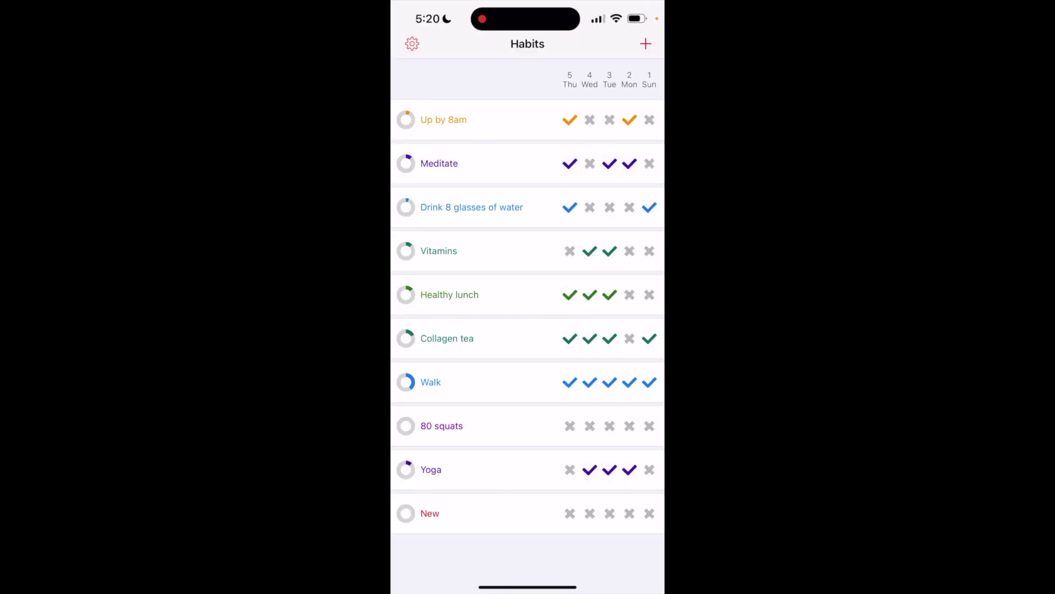
{"action": "scroll", "coordinate": [528, 316], "scroll_direction": "down", "scroll_amount": 3}
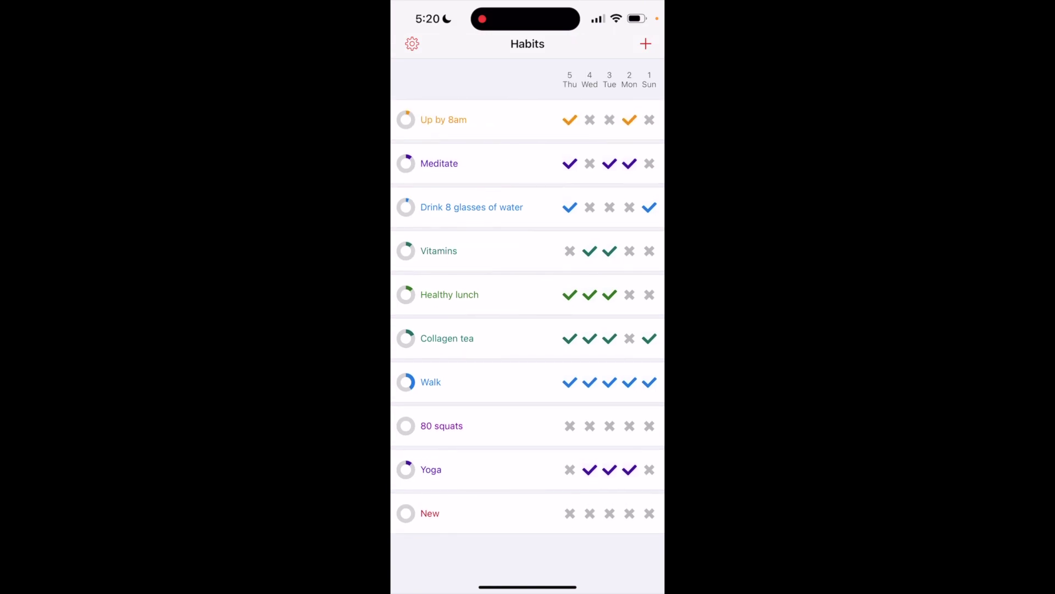